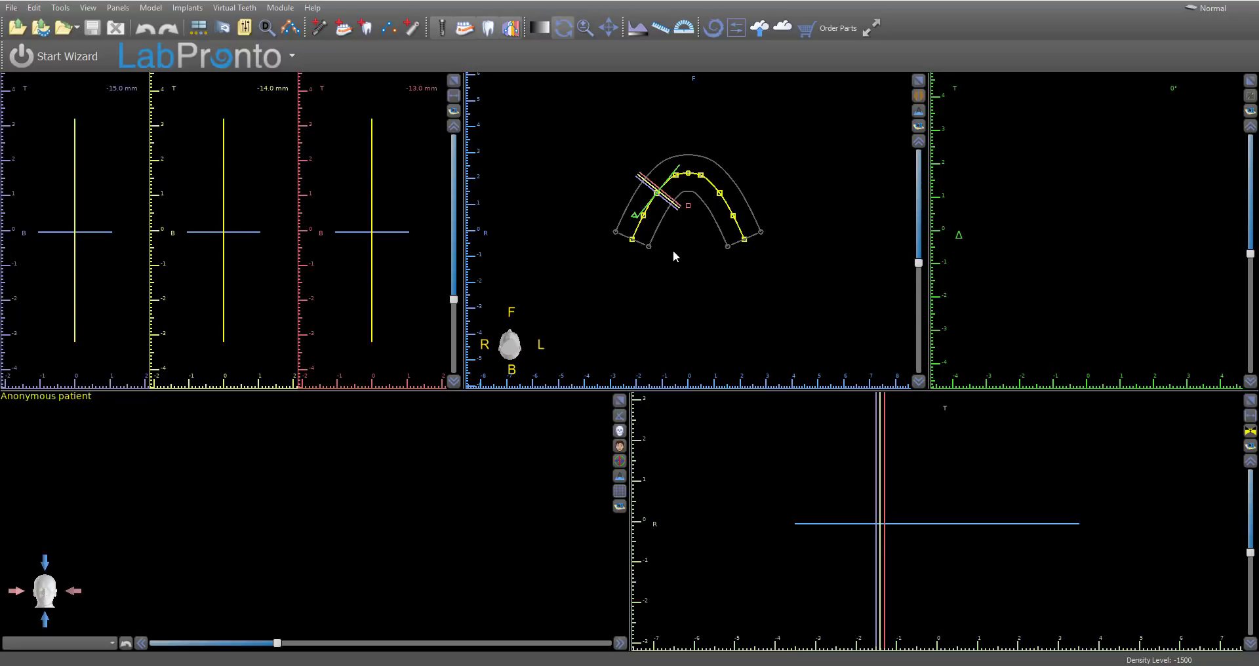
# - Start the surgical guide wizard with import type Model STL and kit type Blue Sky Bio Fully Guided Surgical Kit
pyautogui.click(74, 59)
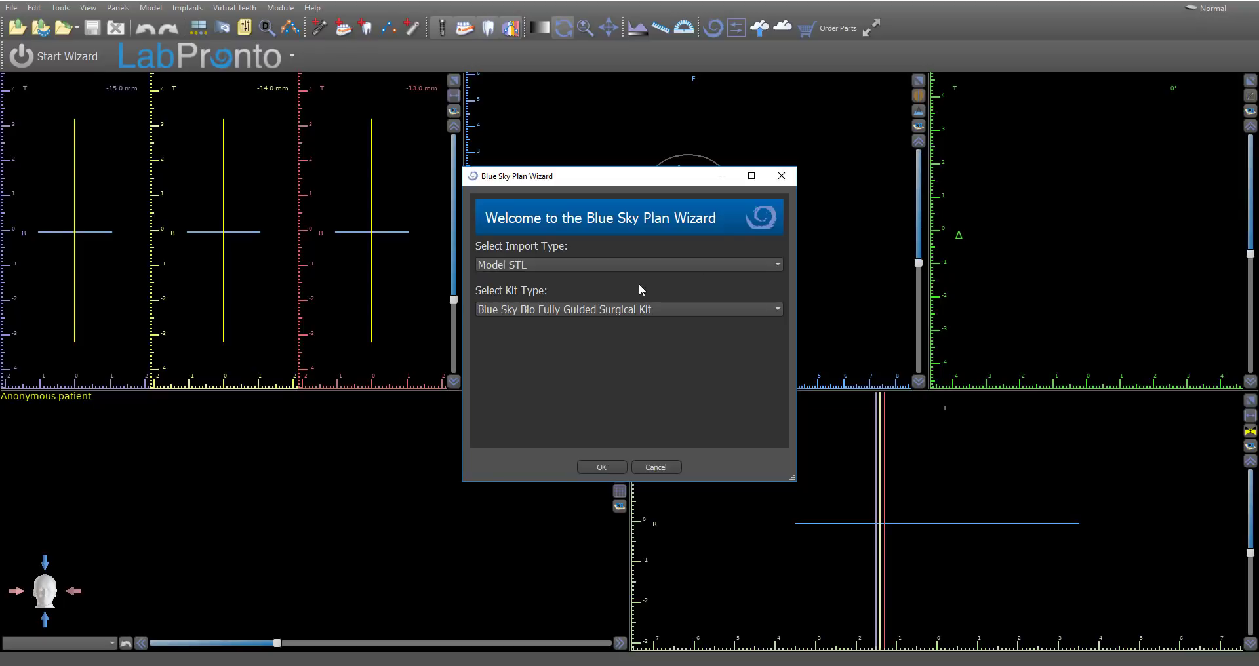
pyautogui.click(632, 265)
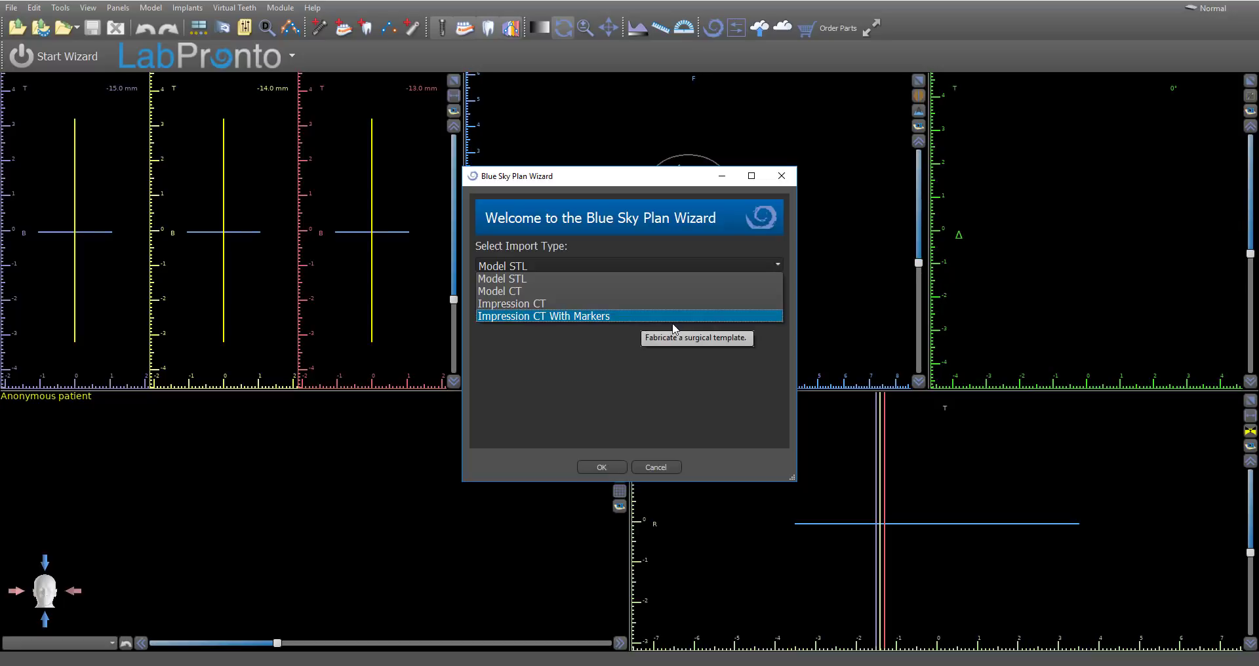
pyautogui.click(563, 283)
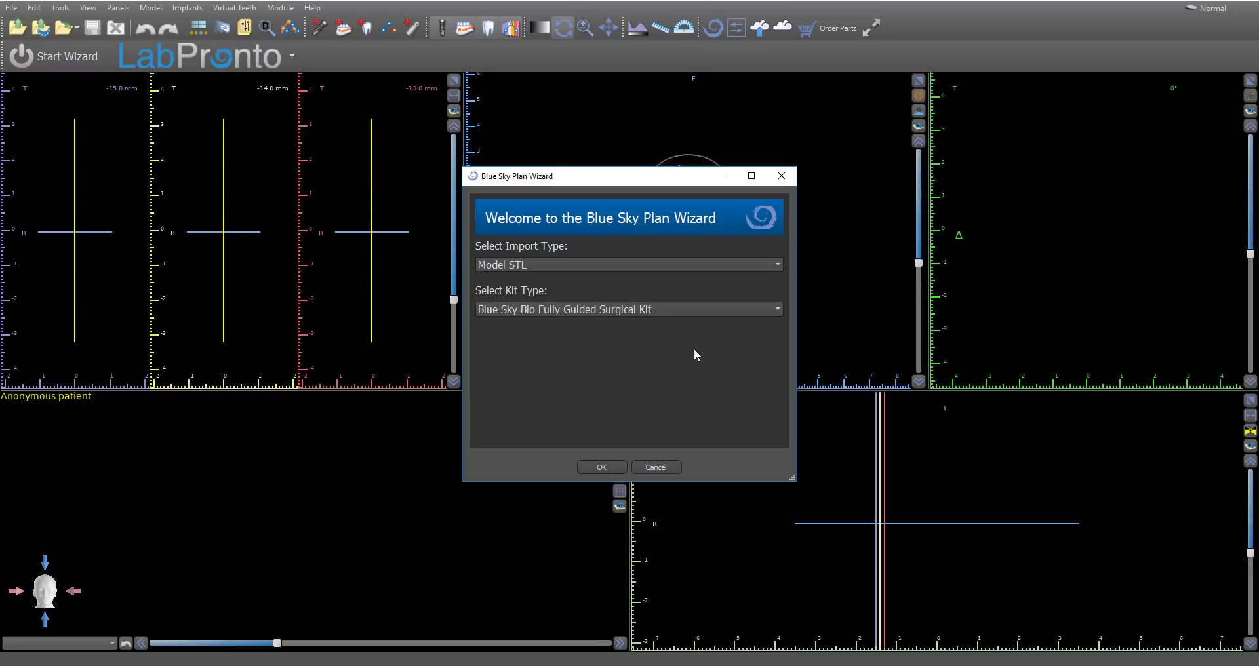
pyautogui.click(588, 314)
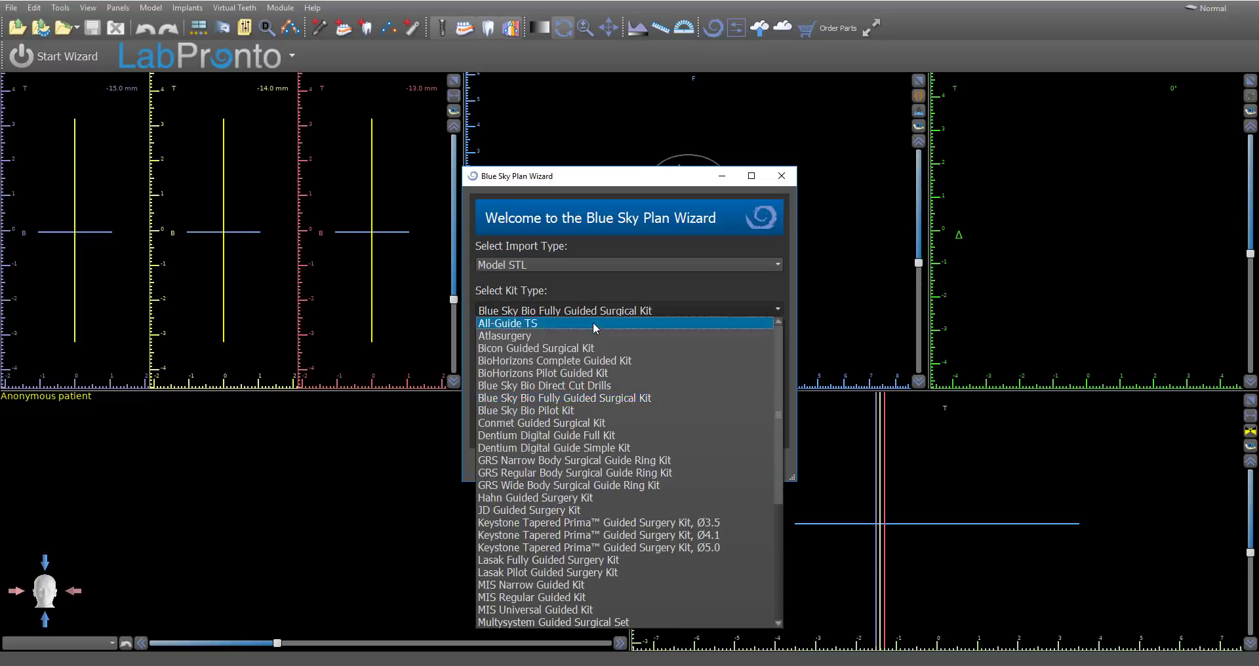
pyautogui.click(610, 398)
pyautogui.click(664, 312)
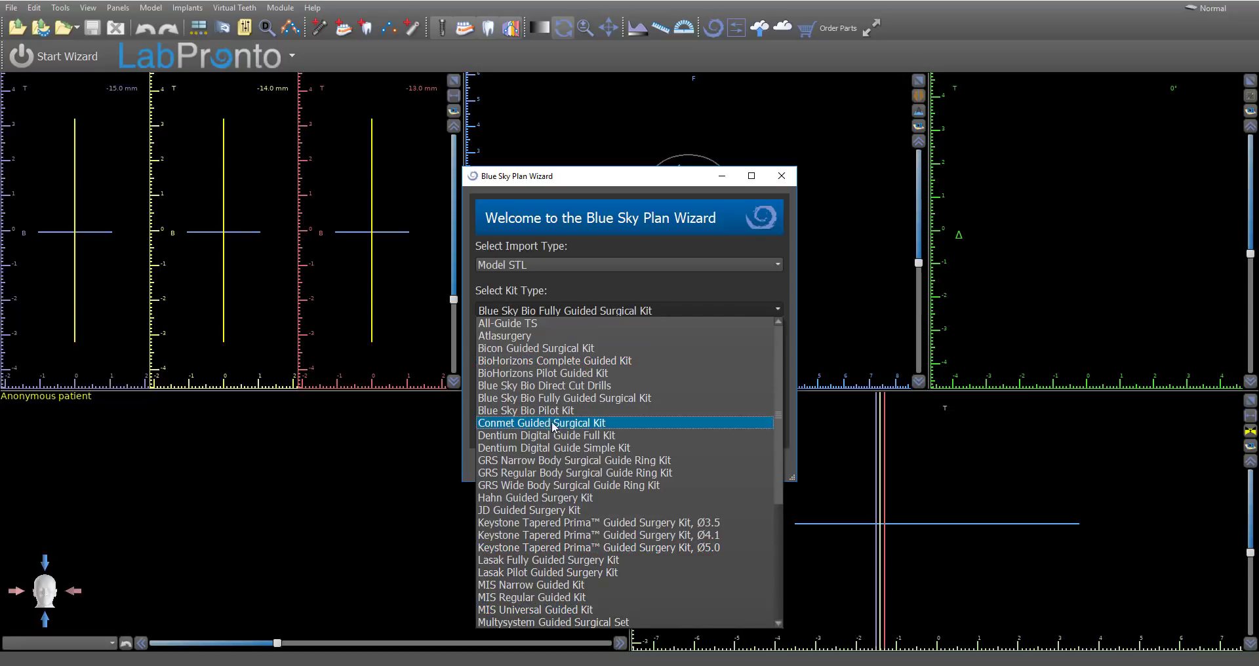
pyautogui.click(591, 313)
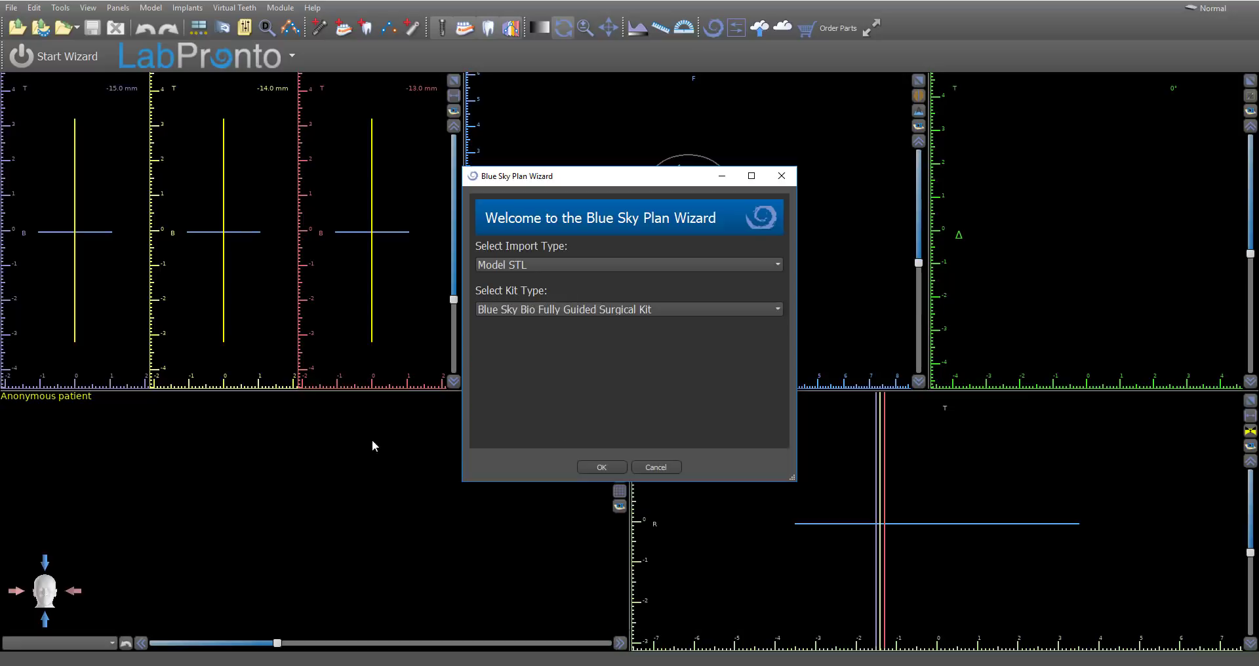
pyautogui.click(615, 468)
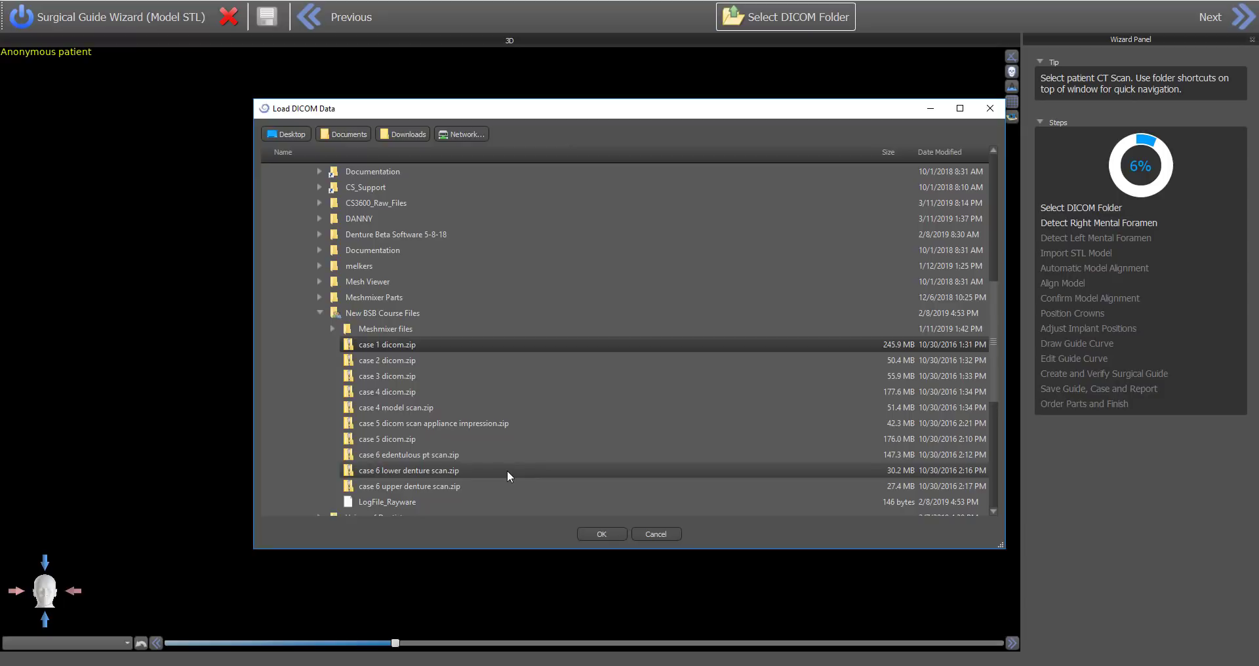
# - Load case 1 dicom.zip as the patient CT scan and rotate the dataset level in the XZ and YZ views
pyautogui.click(388, 345)
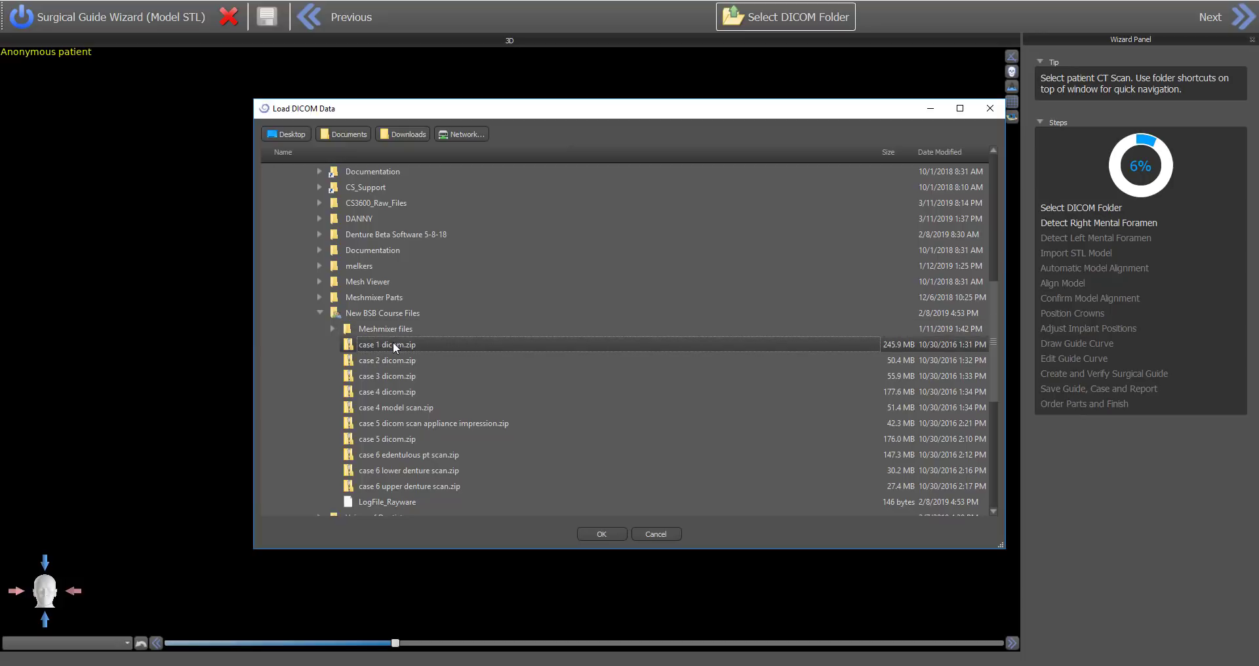
pyautogui.click(611, 532)
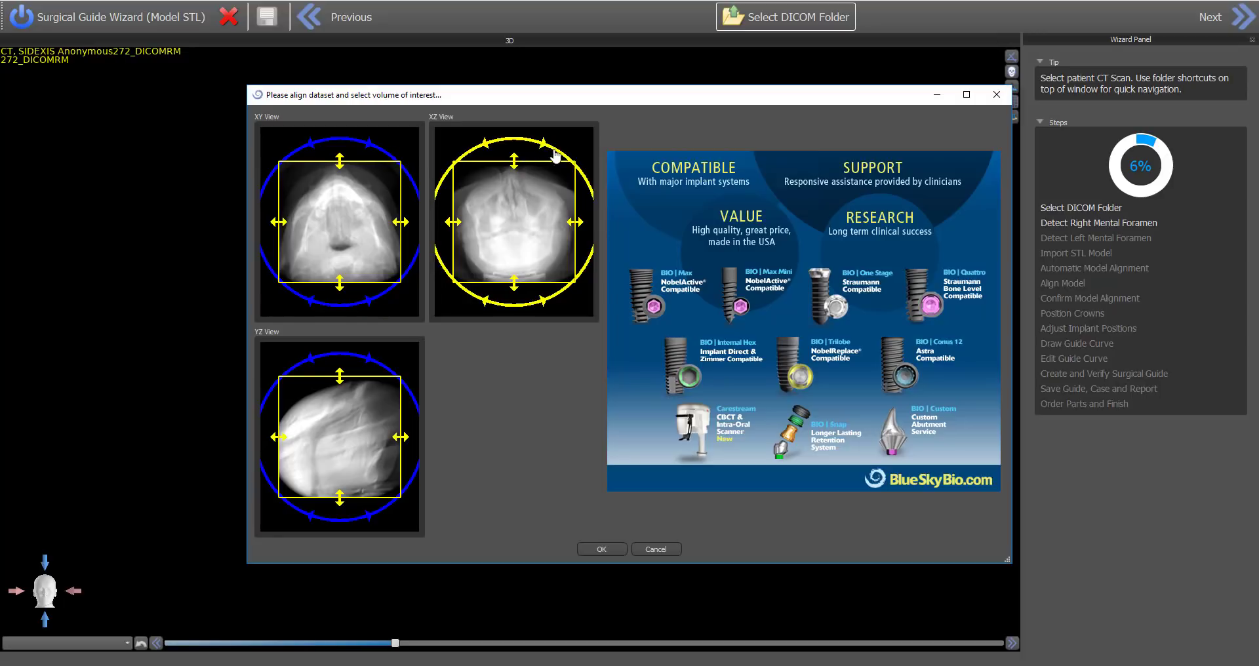
pyautogui.moveTo(558, 157)
pyautogui.mouseDown()
pyautogui.moveTo(575, 173)
pyautogui.moveTo(548, 143)
pyautogui.moveTo(560, 158)
pyautogui.mouseUp()
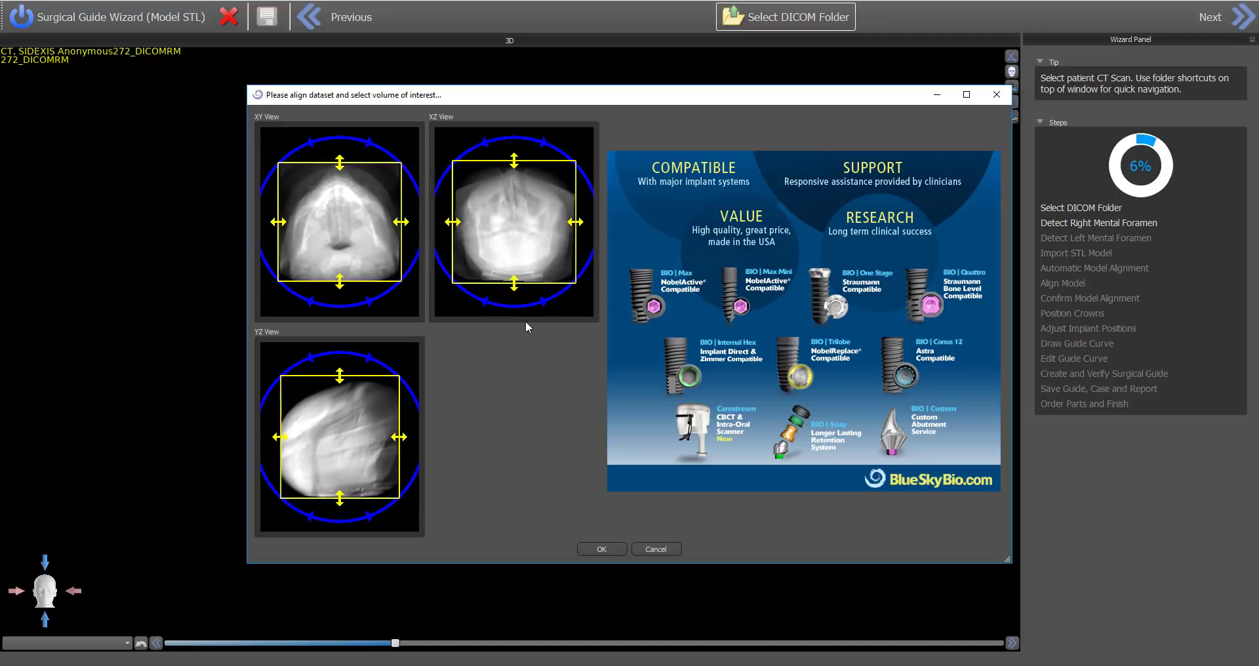
pyautogui.moveTo(372, 365); pyautogui.dragTo(381, 365)
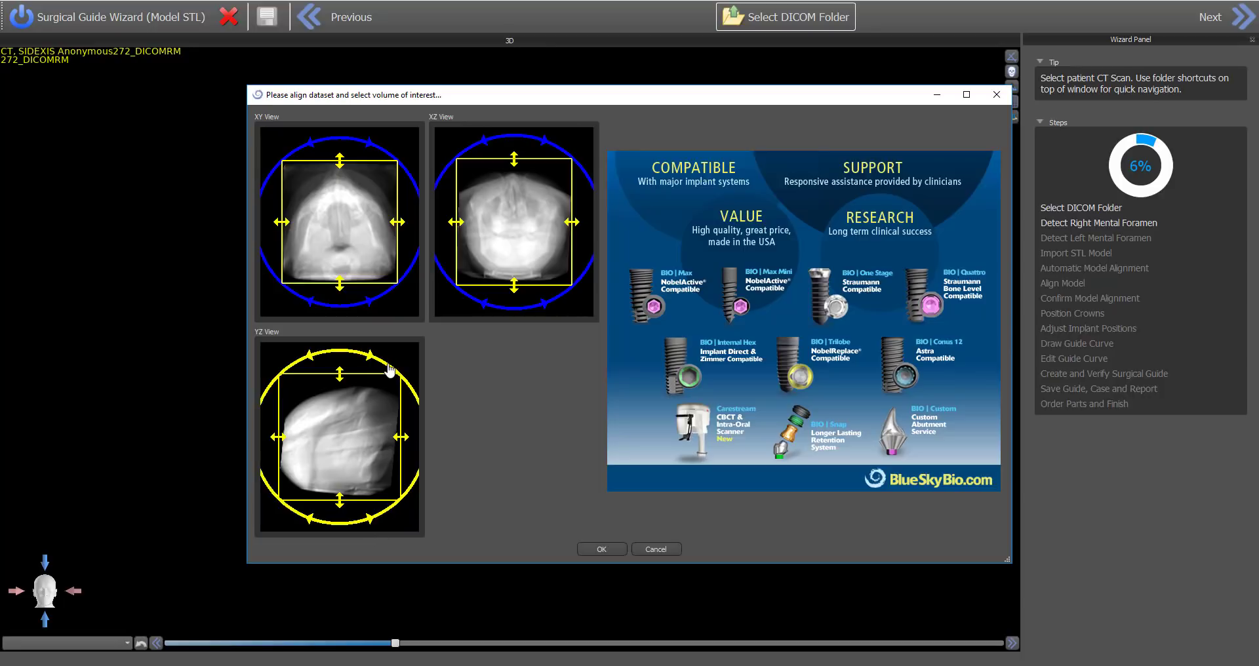
pyautogui.moveTo(388, 366); pyautogui.dragTo(389, 368)
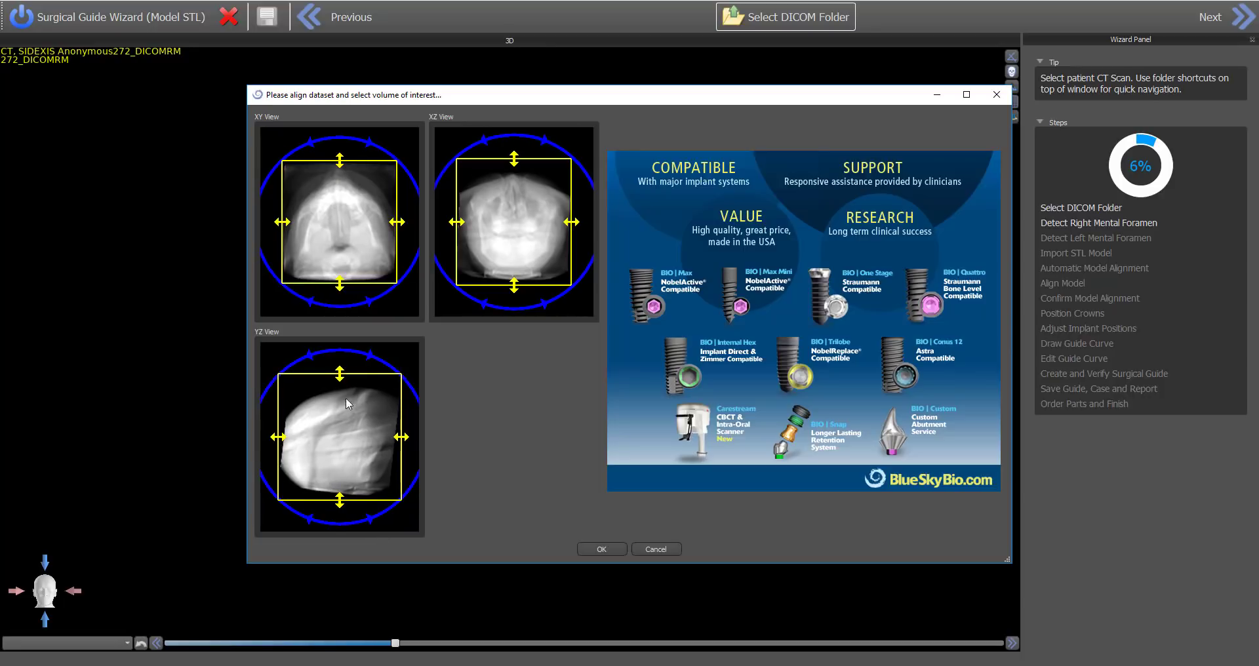
# - Crop the volume of interest to the teeth and jaws by trimming the top, back, front and both sides, and accept it
pyautogui.moveTo(339, 379)
pyautogui.mouseDown()
pyautogui.moveTo(345, 451)
pyautogui.moveTo(339, 442)
pyautogui.mouseUp()
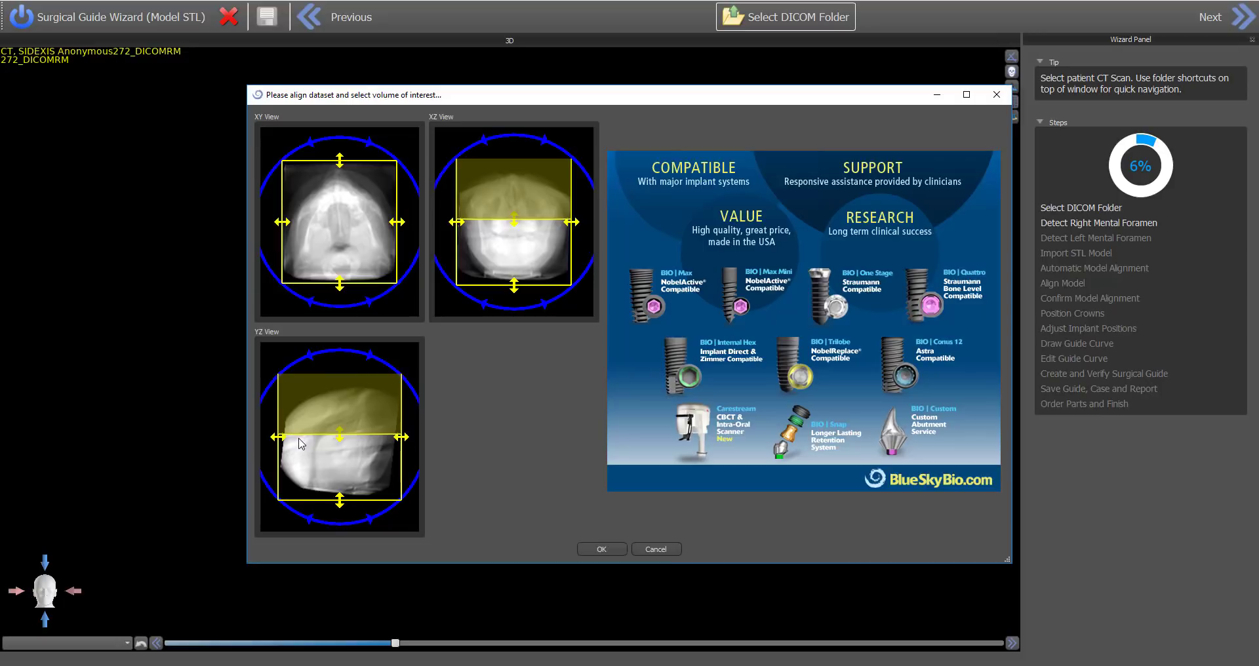
pyautogui.moveTo(279, 443)
pyautogui.mouseDown()
pyautogui.moveTo(318, 439)
pyautogui.moveTo(303, 440)
pyautogui.mouseUp()
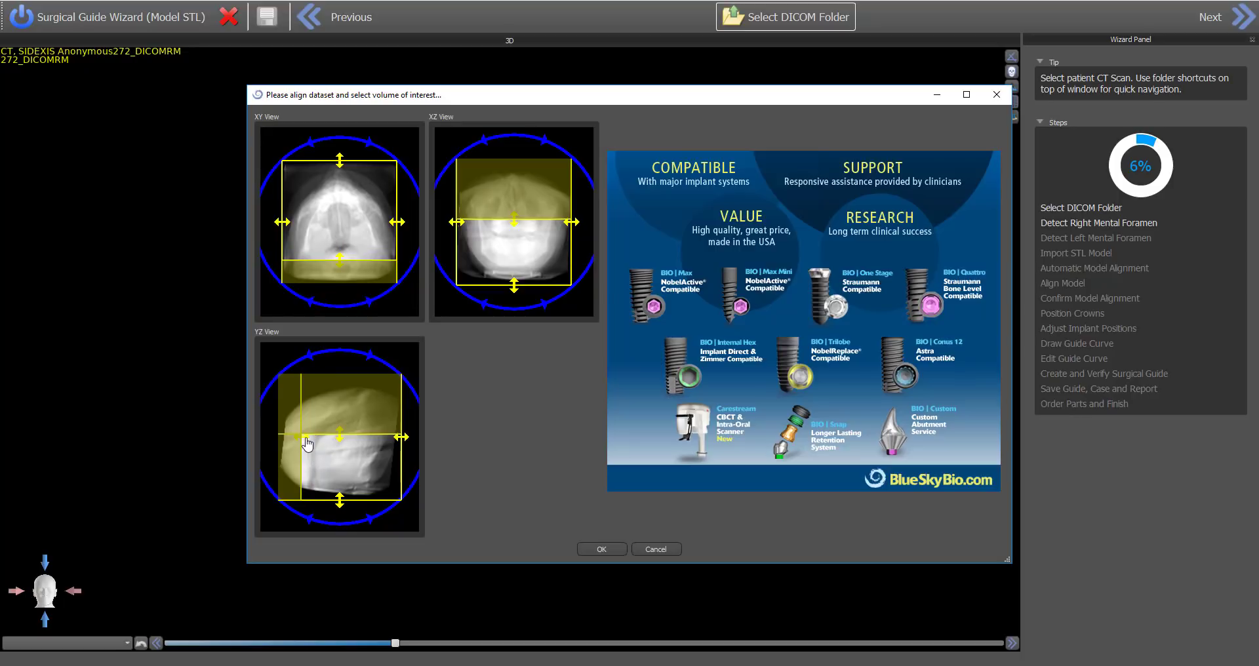
pyautogui.moveTo(307, 444); pyautogui.dragTo(321, 440)
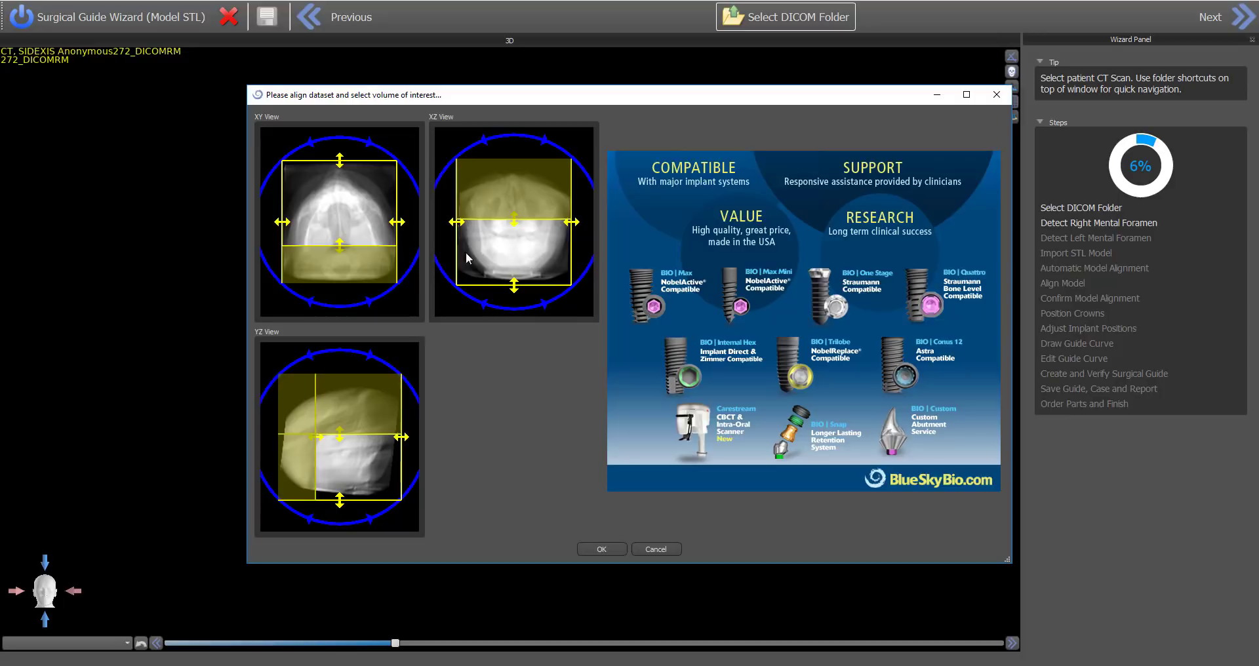
pyautogui.moveTo(342, 170); pyautogui.dragTo(339, 188)
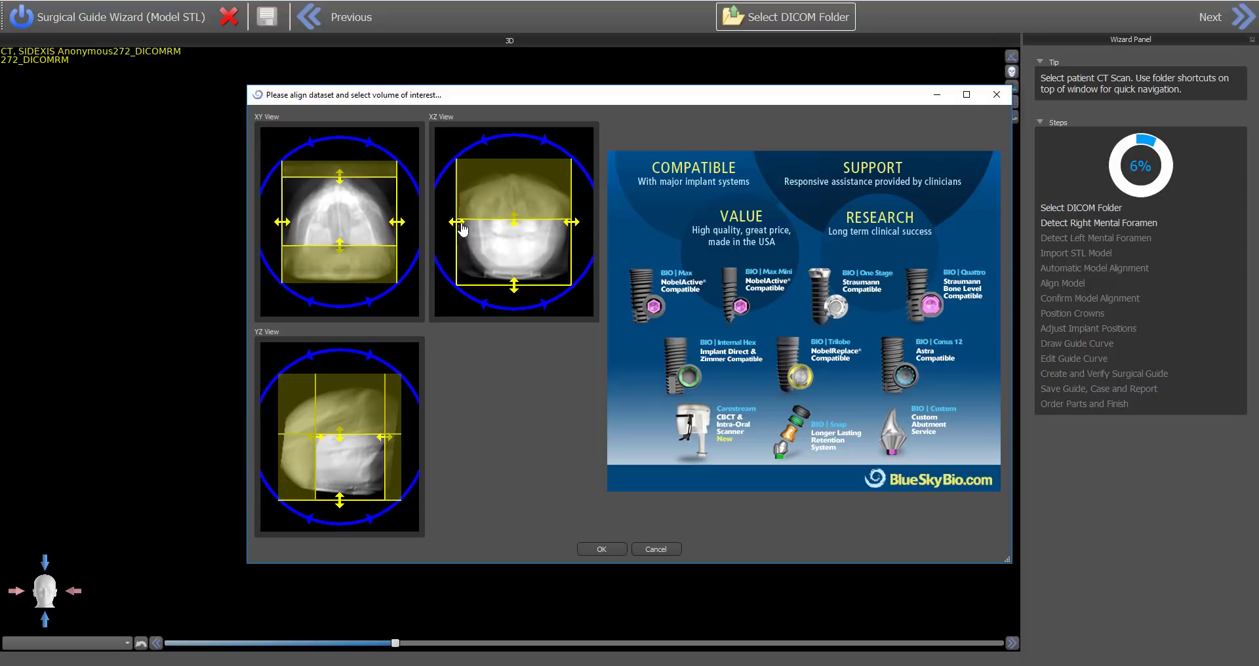
pyautogui.moveTo(462, 228); pyautogui.dragTo(474, 228)
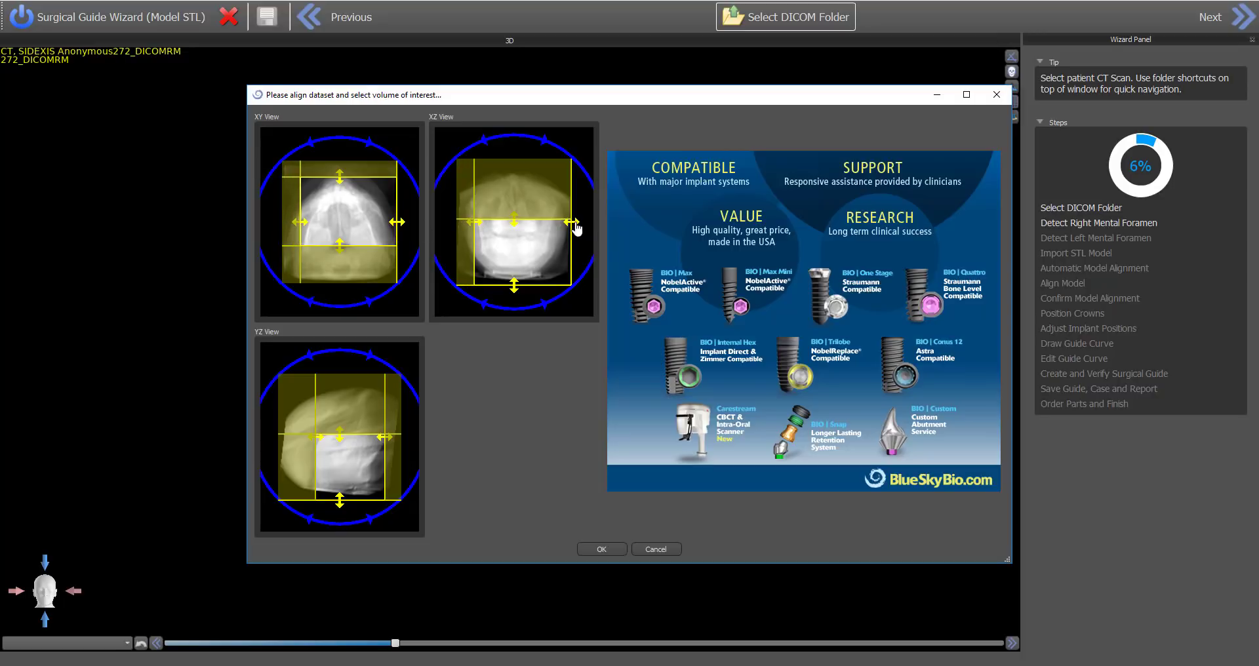
pyautogui.moveTo(575, 227); pyautogui.dragTo(562, 223)
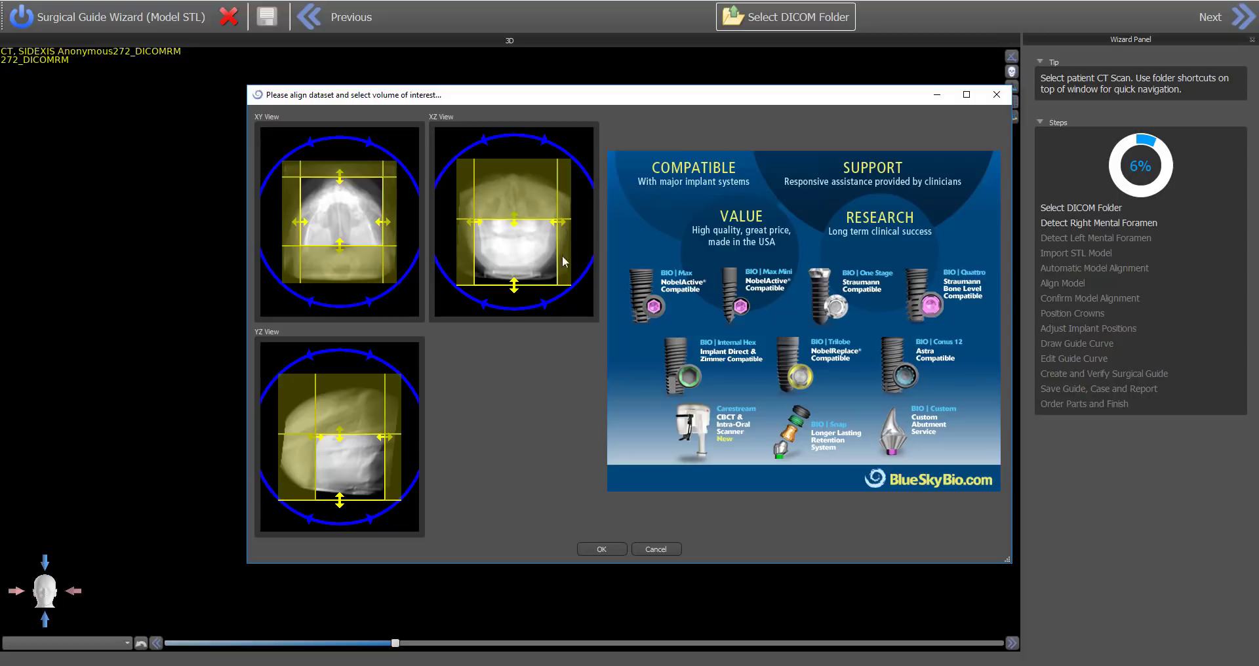
pyautogui.click(599, 549)
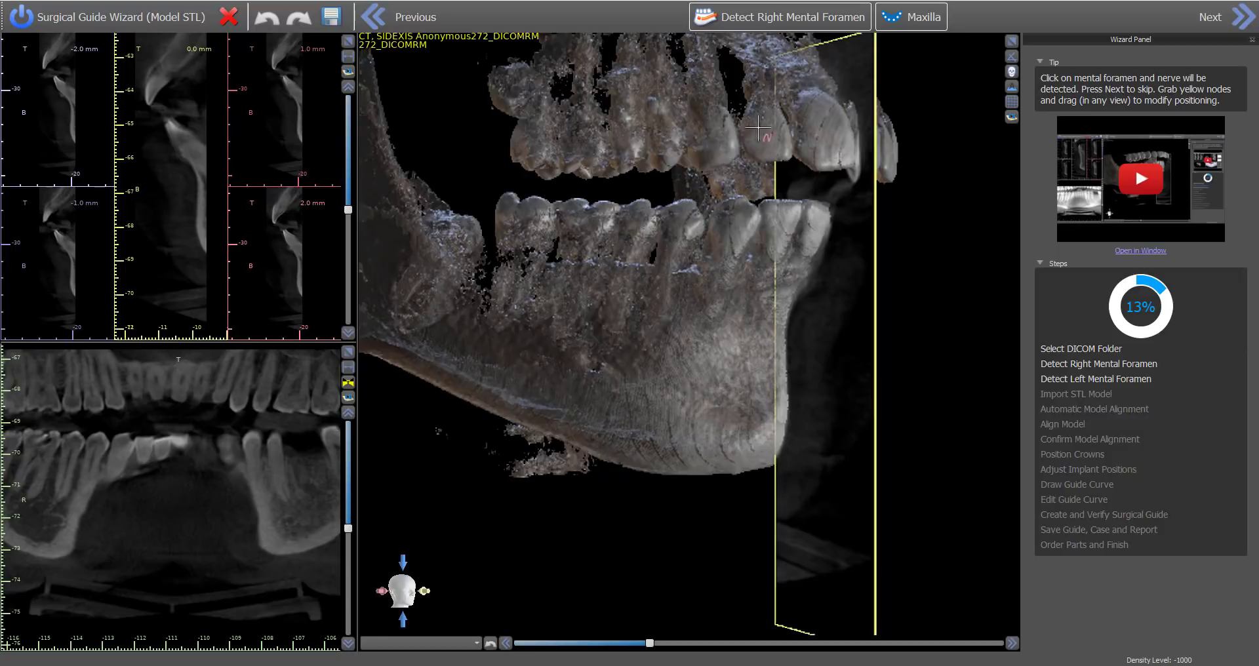
# - Detect the right mental foramen and its nerve by marking the foramen on the -36 mm cross-section
pyautogui.scroll(-4, 941, 239)
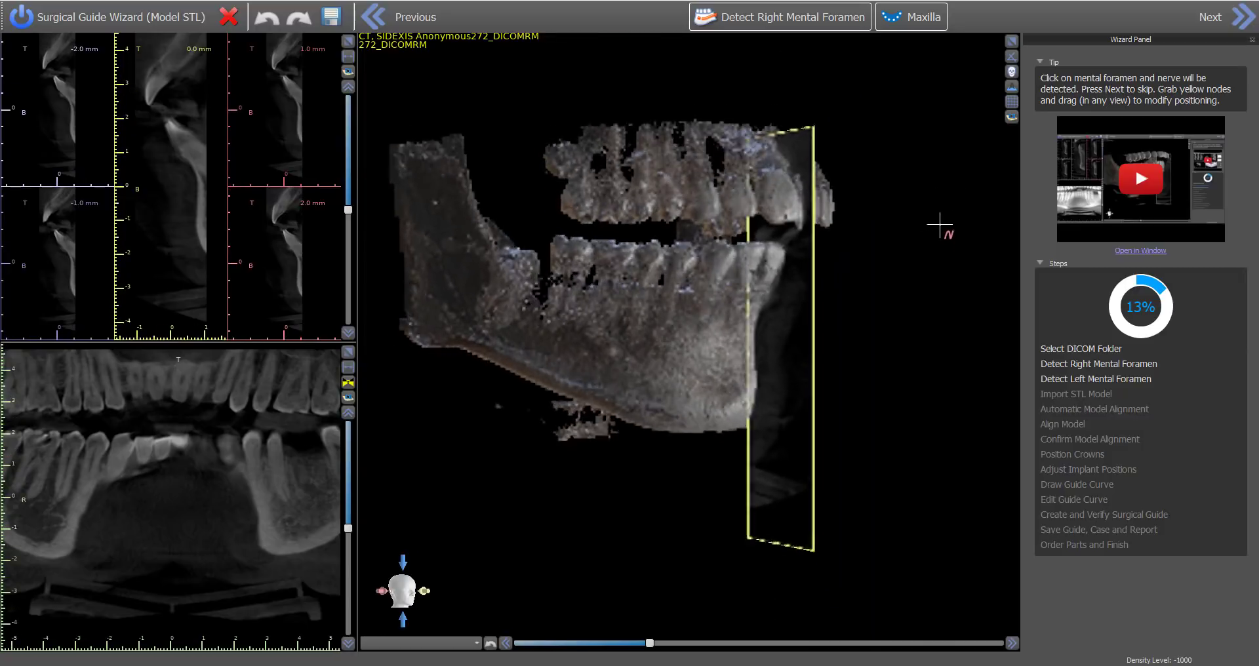
pyautogui.scroll(1, 957, 228)
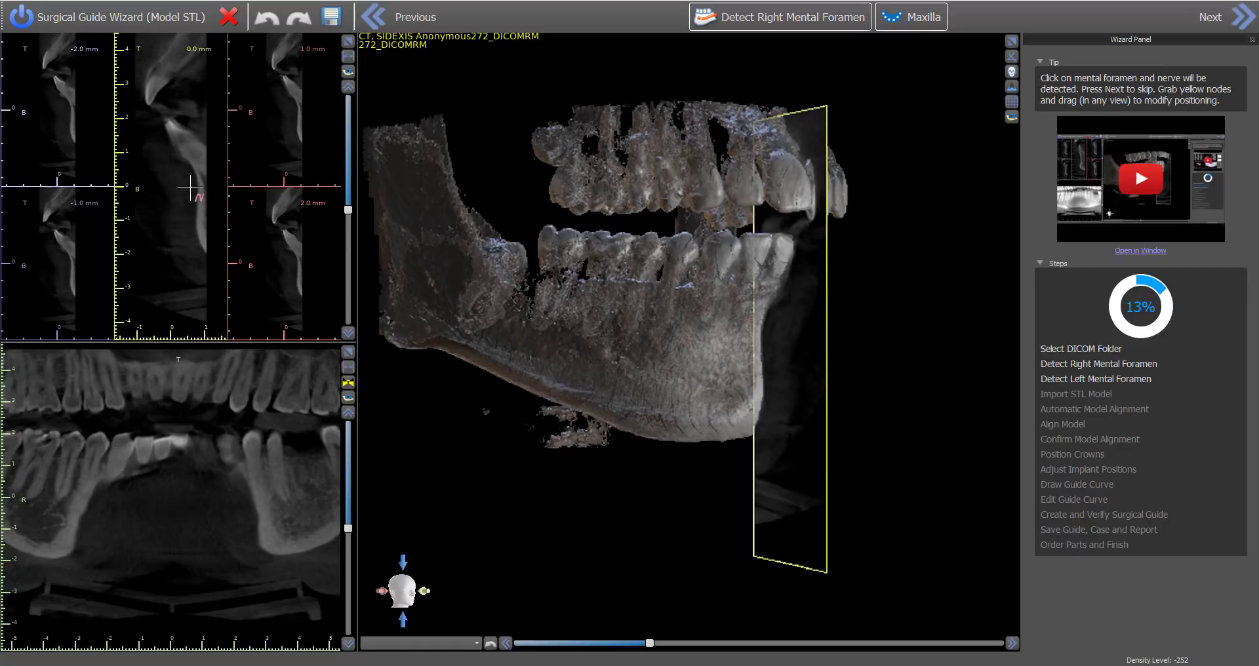
pyautogui.scroll(-2, 177, 185)
pyautogui.scroll(-15, 177, 184)
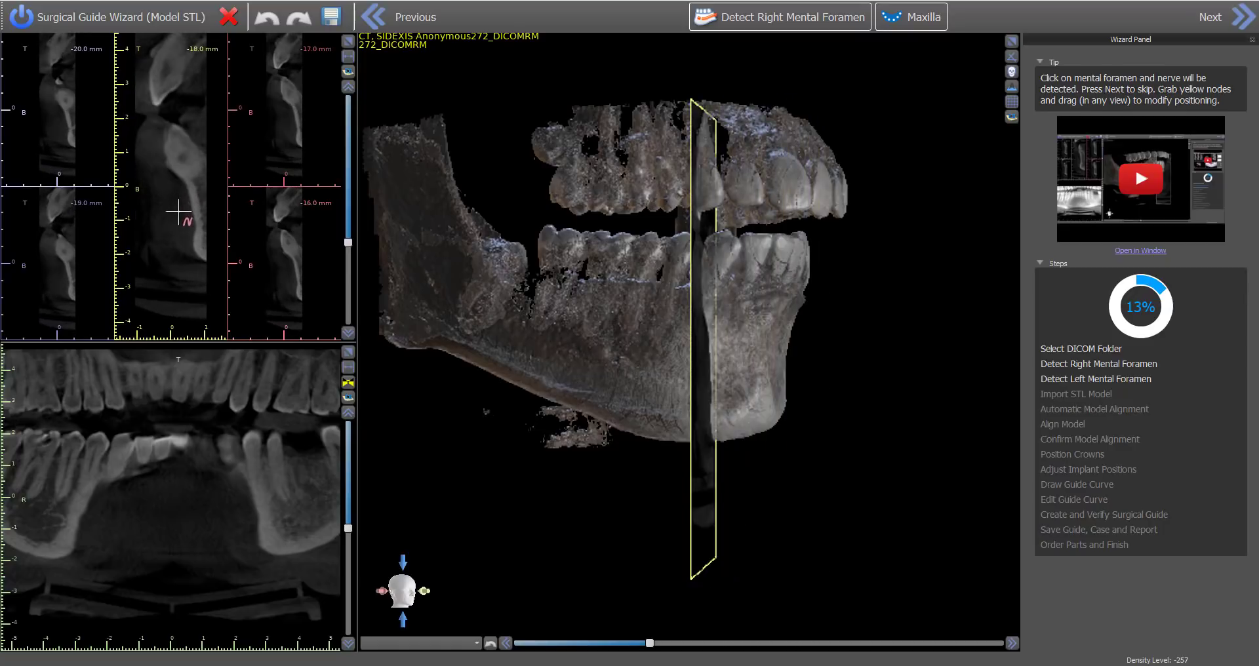
pyautogui.scroll(-8, 179, 216)
pyautogui.scroll(-13, 178, 216)
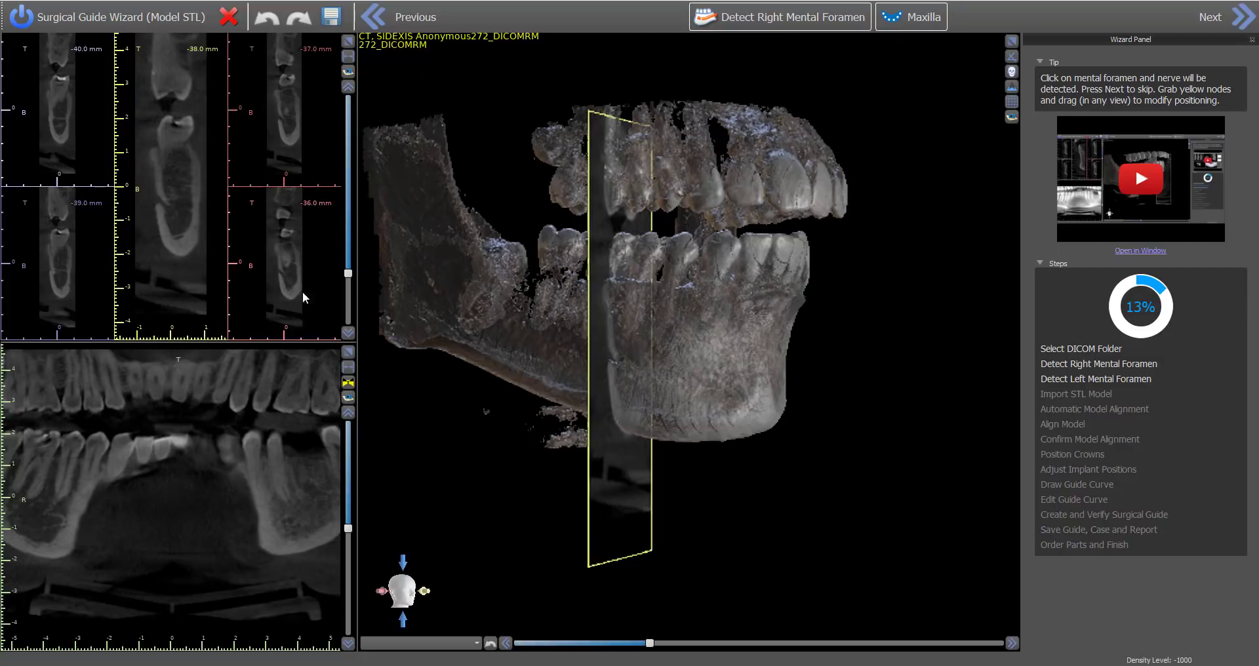
pyautogui.scroll(2, 200, 223)
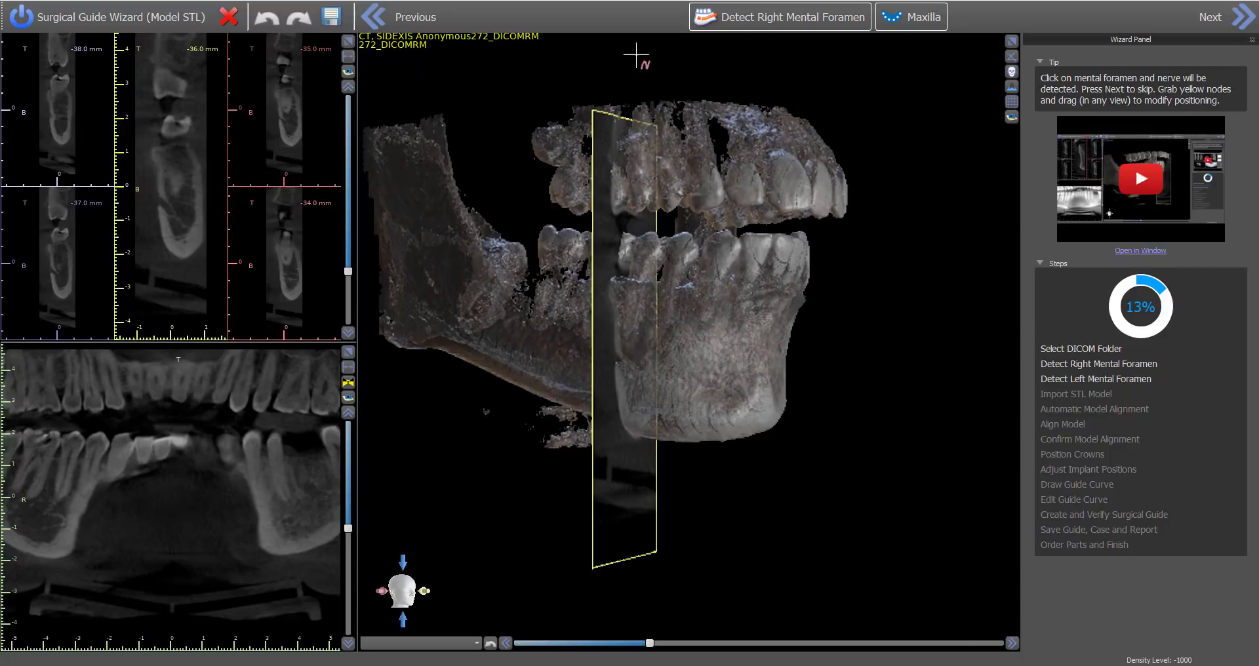
pyautogui.click(165, 208)
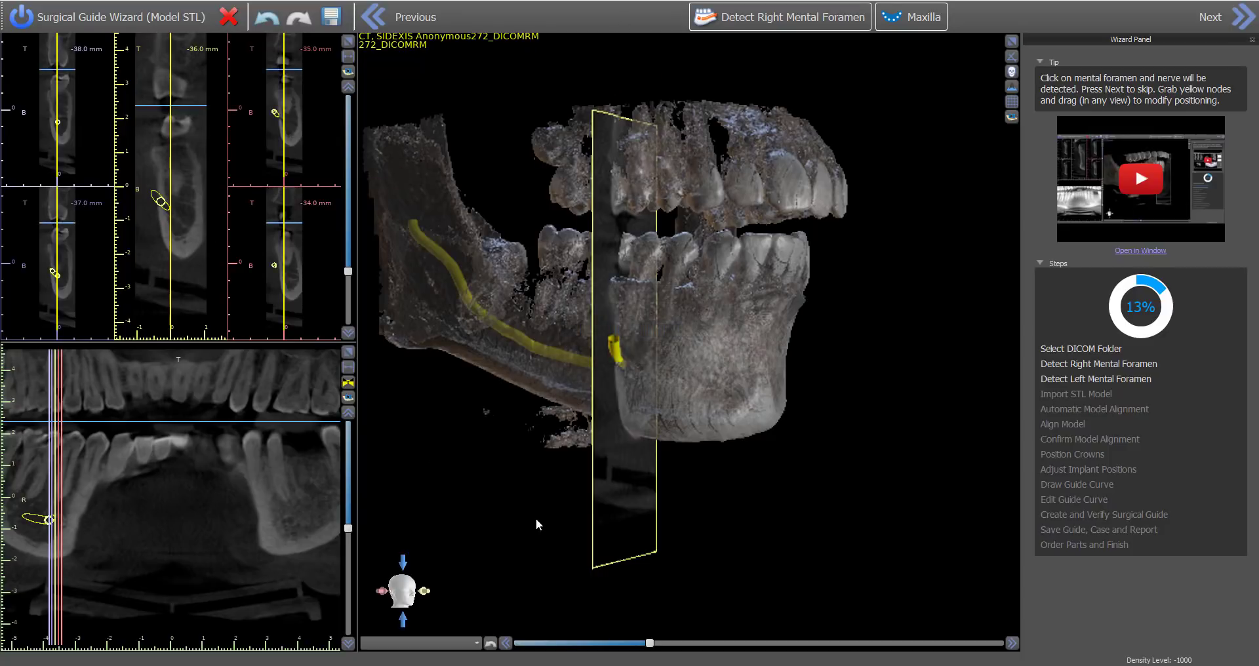
pyautogui.moveTo(691, 442); pyautogui.dragTo(622, 450, button='right')
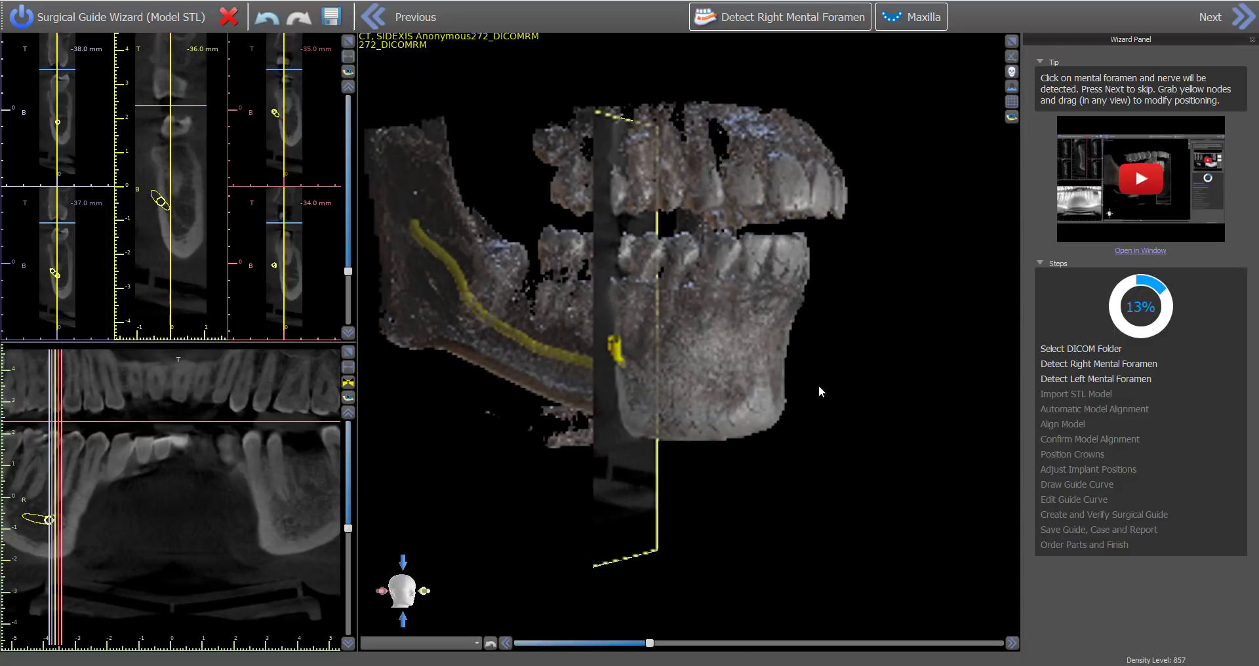
# - Detect the left mental foramen and its nerve by marking the foramen on the 39 mm cross-section
pyautogui.click(1239, 26)
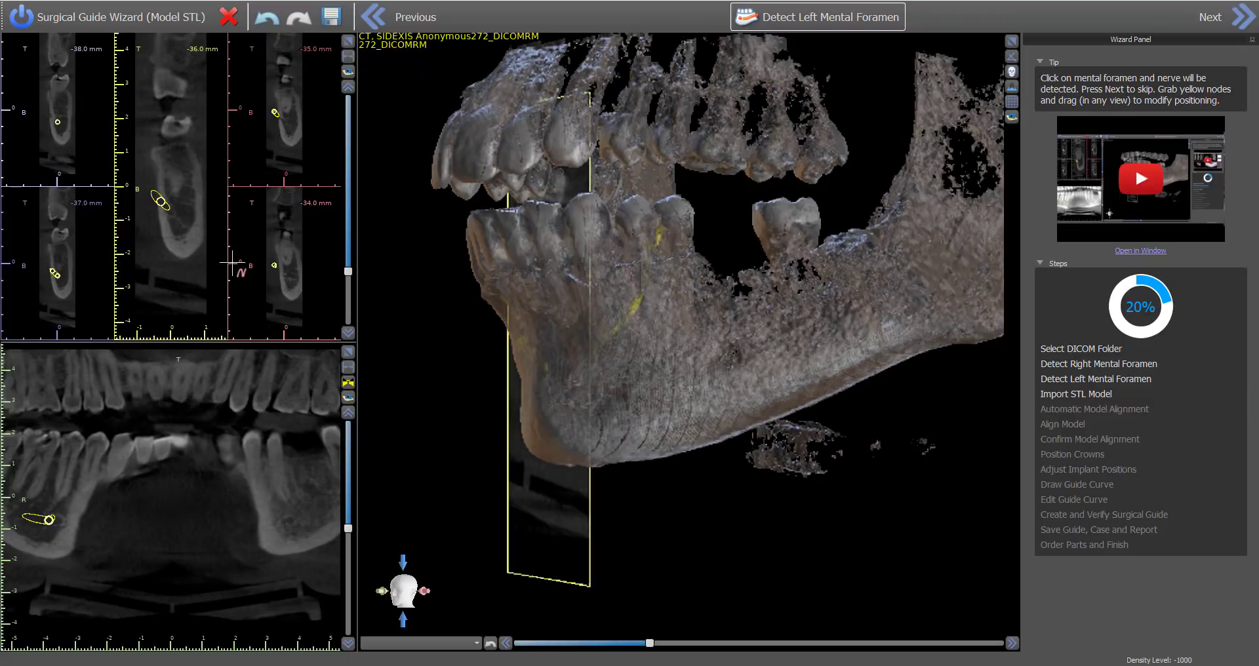
pyautogui.click(174, 239)
pyautogui.scroll(15, 173, 239)
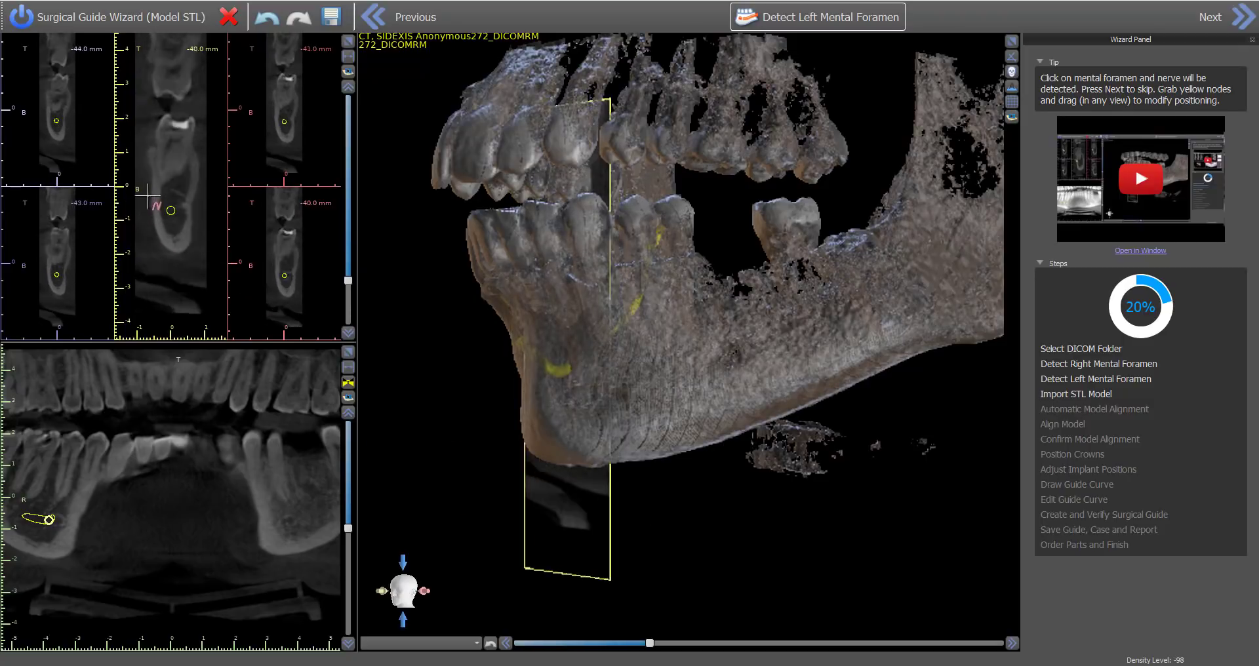
pyautogui.scroll(20, 159, 210)
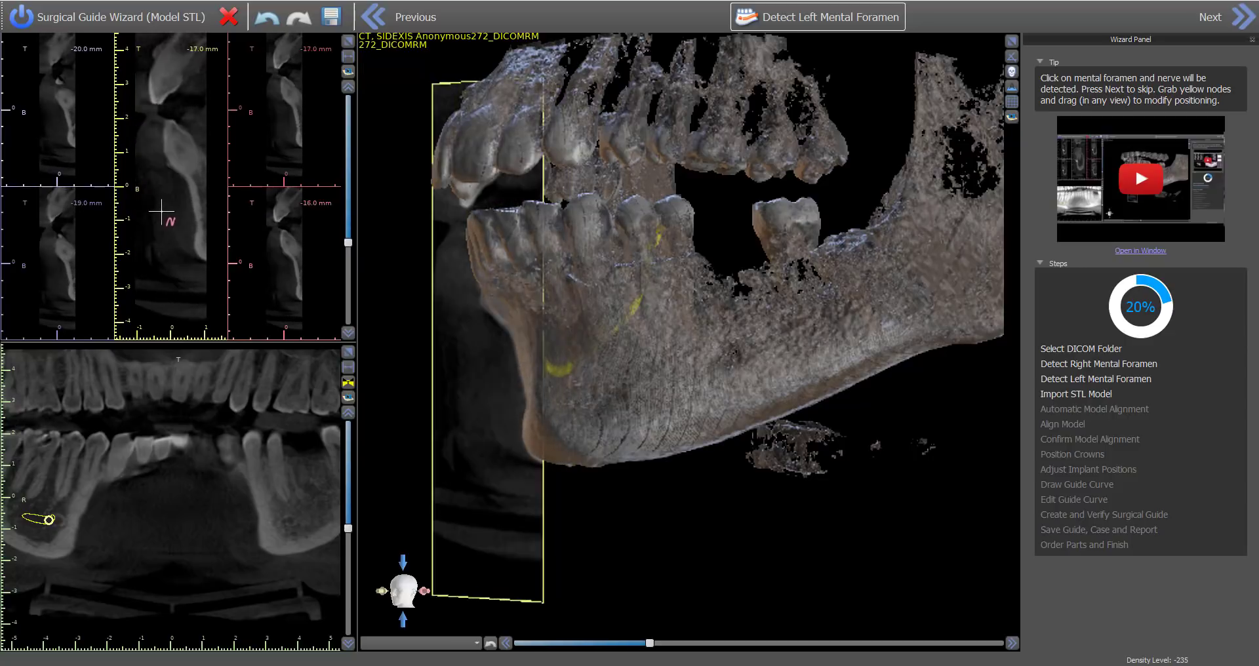
pyautogui.scroll(17, 170, 203)
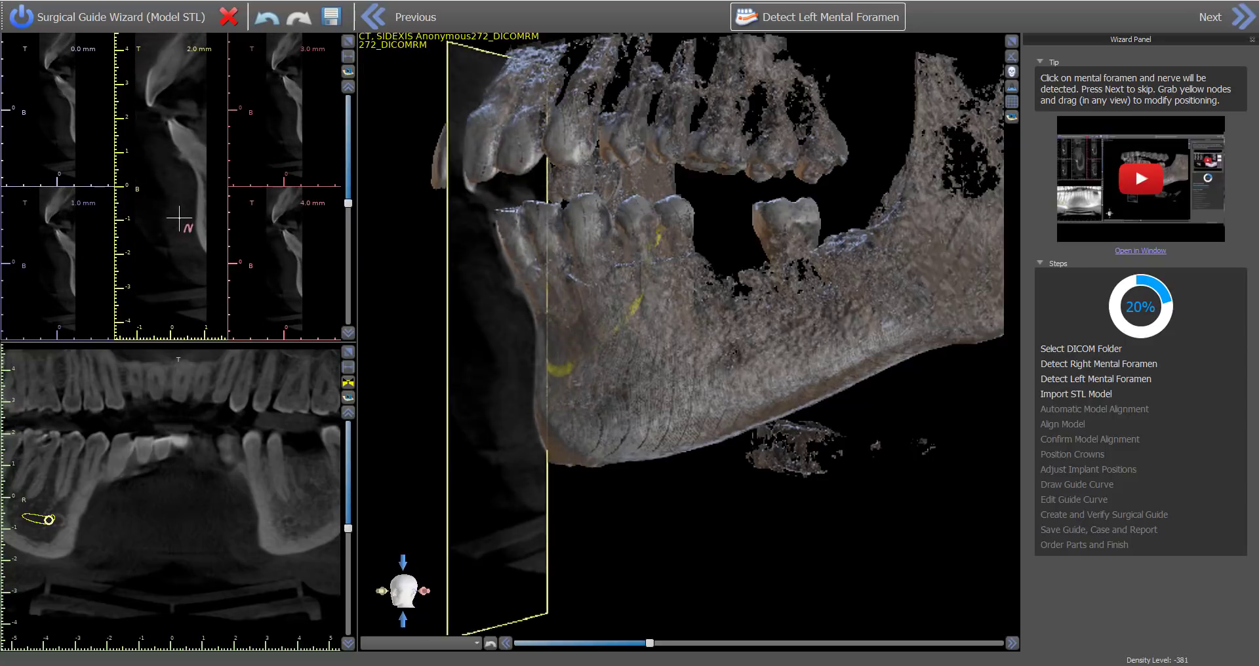
pyautogui.scroll(18, 183, 223)
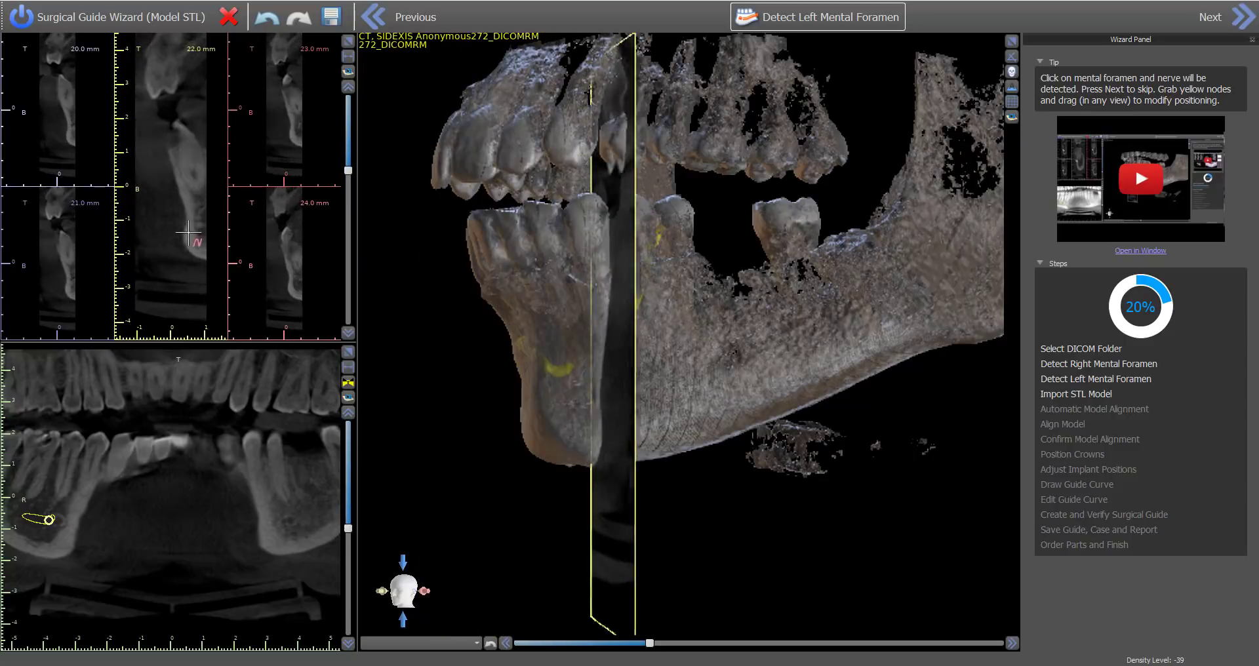
pyautogui.scroll(7, 188, 236)
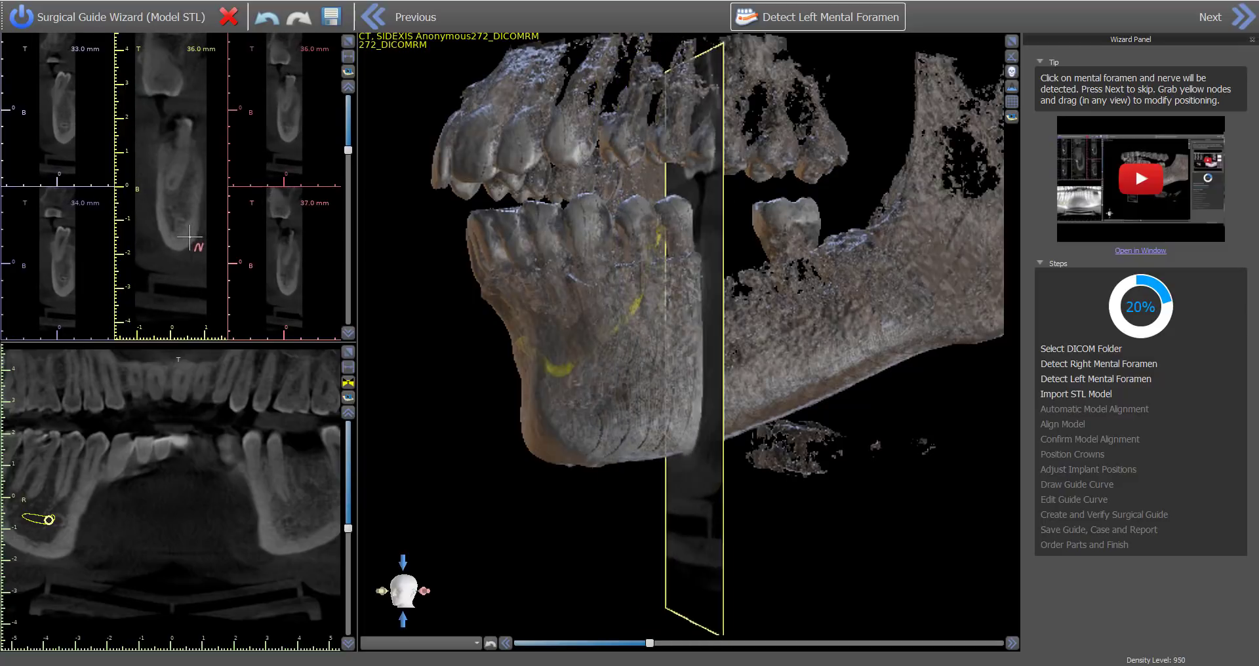
pyautogui.scroll(1, 177, 226)
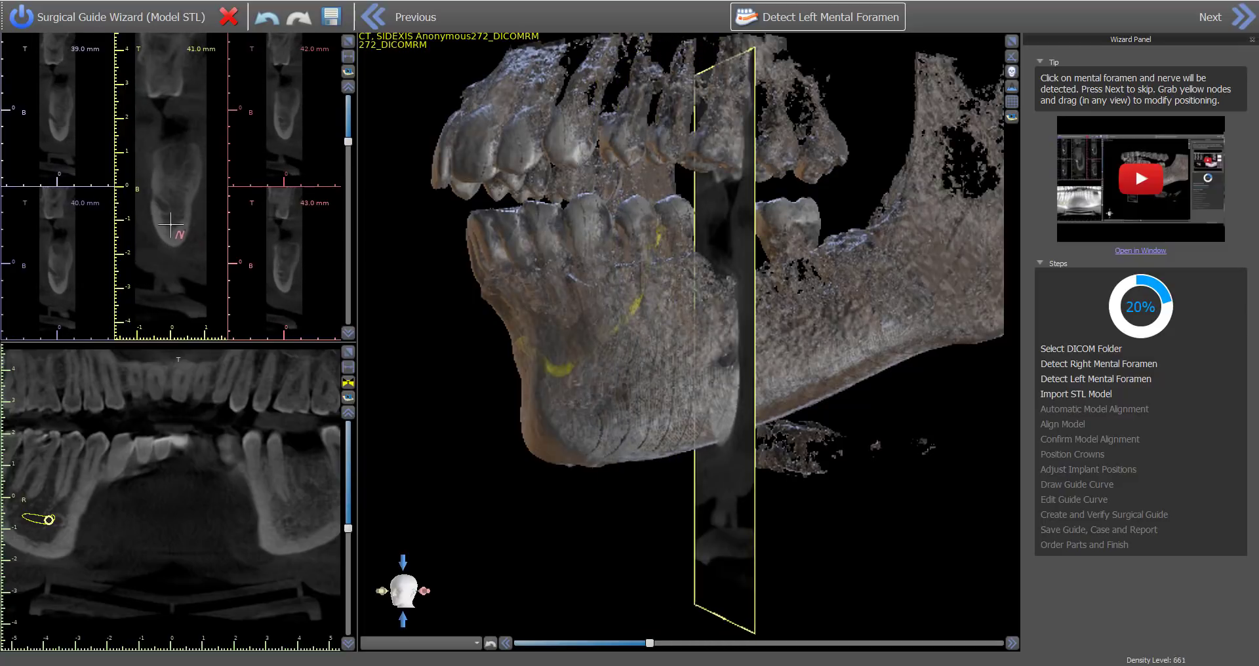
pyautogui.click(345, 44)
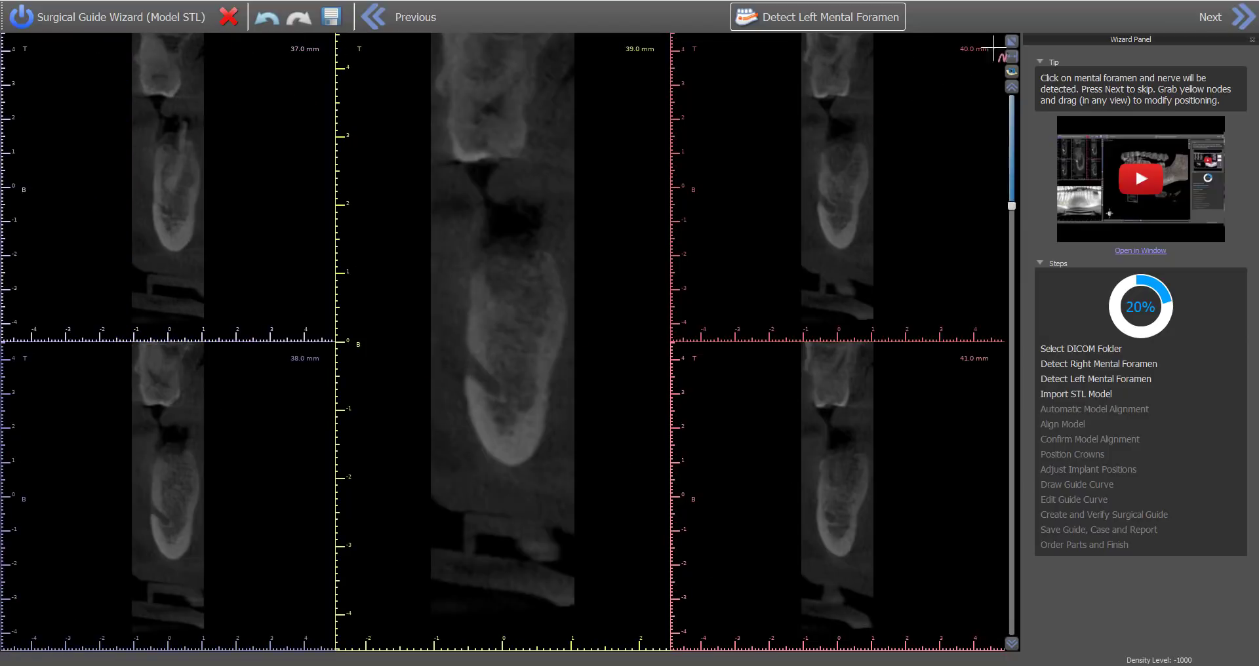
pyautogui.click(1011, 42)
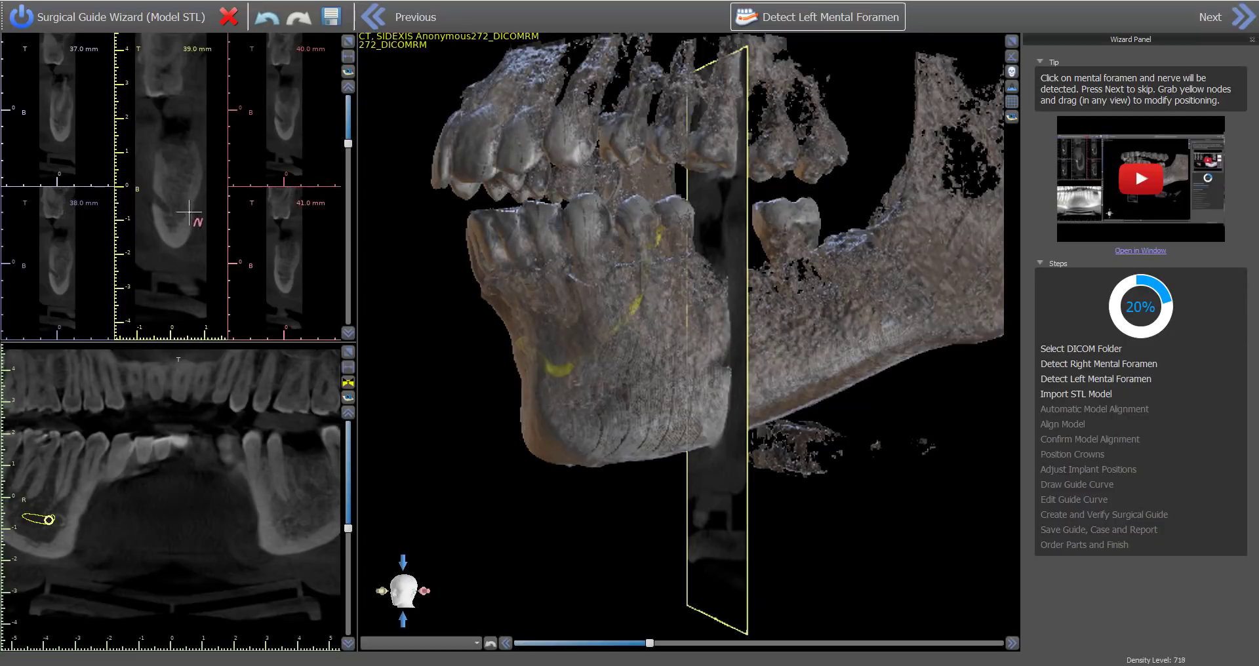
pyautogui.click(156, 199)
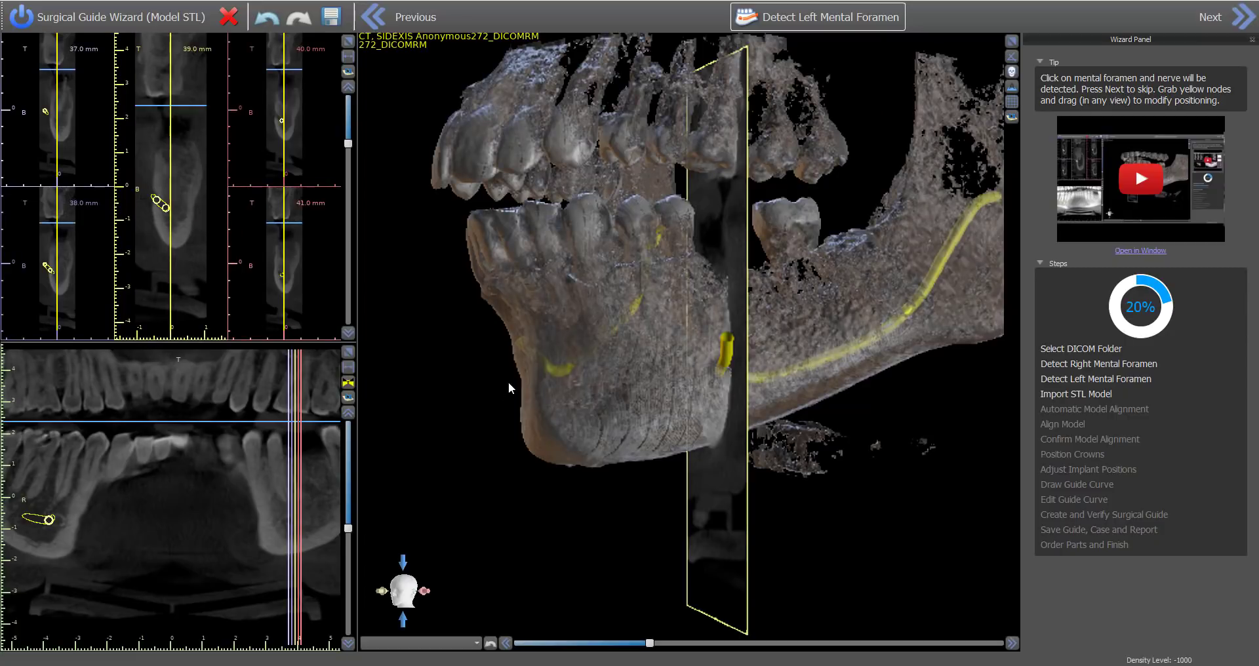
# - Examine the detected left nerve in 3D and through the enlarged cross-sections from the mental foramen back to 66 mm
pyautogui.moveTo(509, 381); pyautogui.dragTo(721, 364)
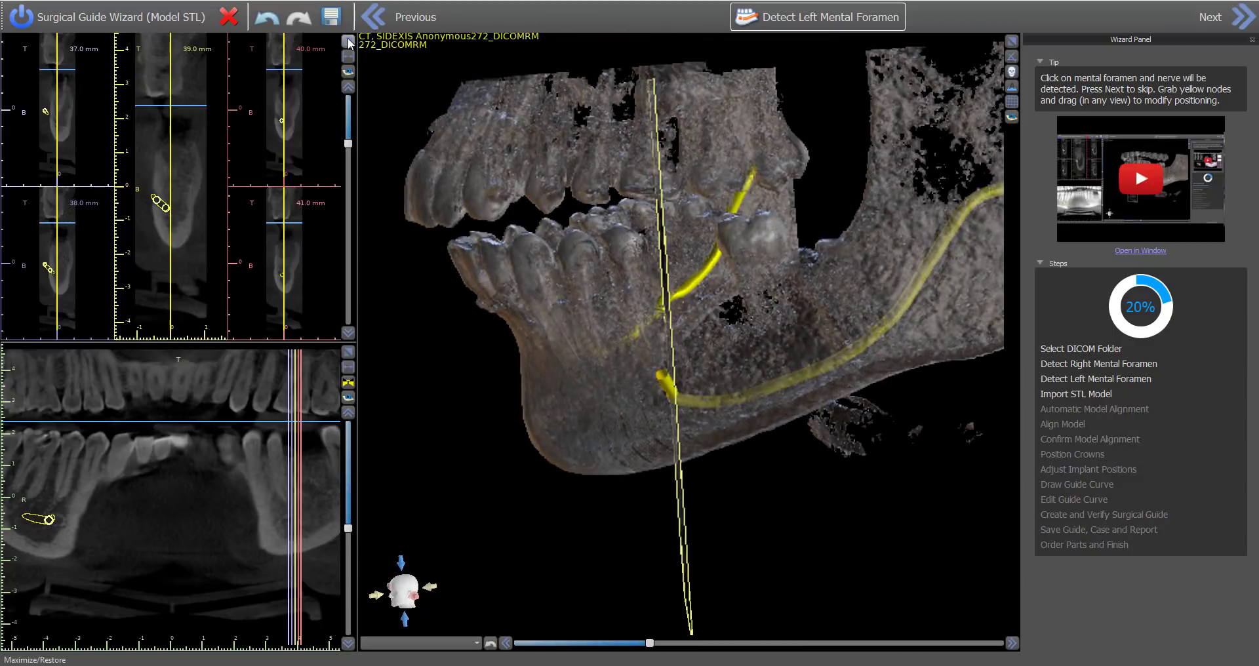
pyautogui.click(348, 41)
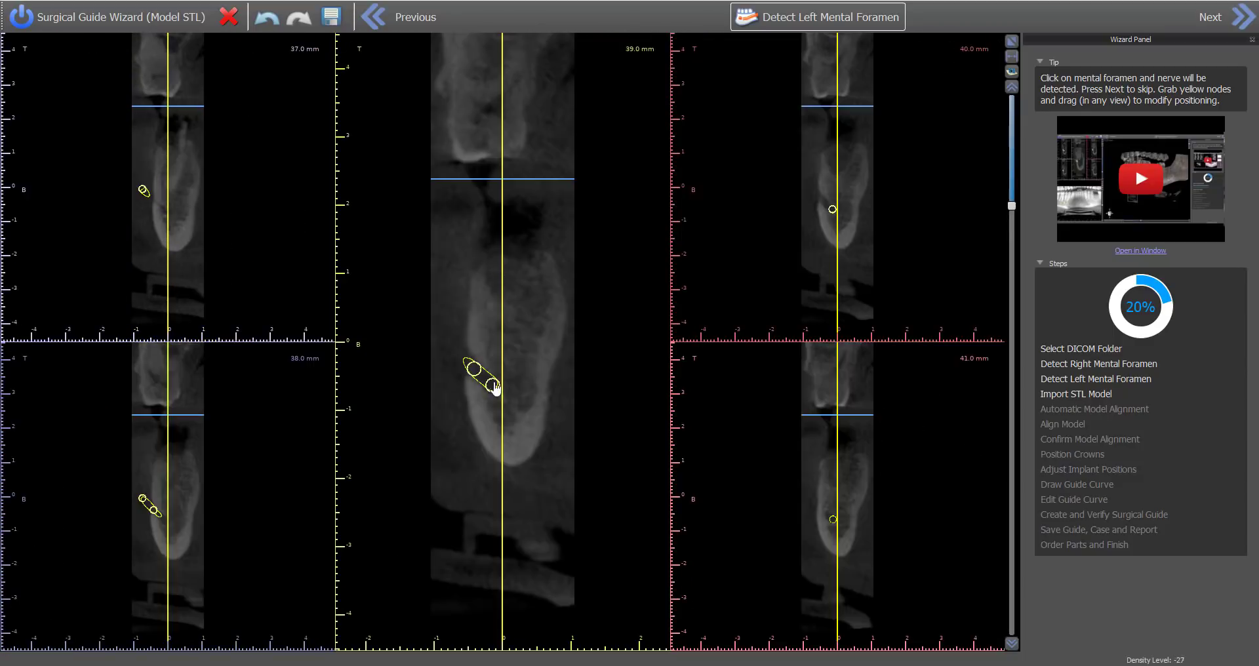
pyautogui.scroll(-5, 581, 385)
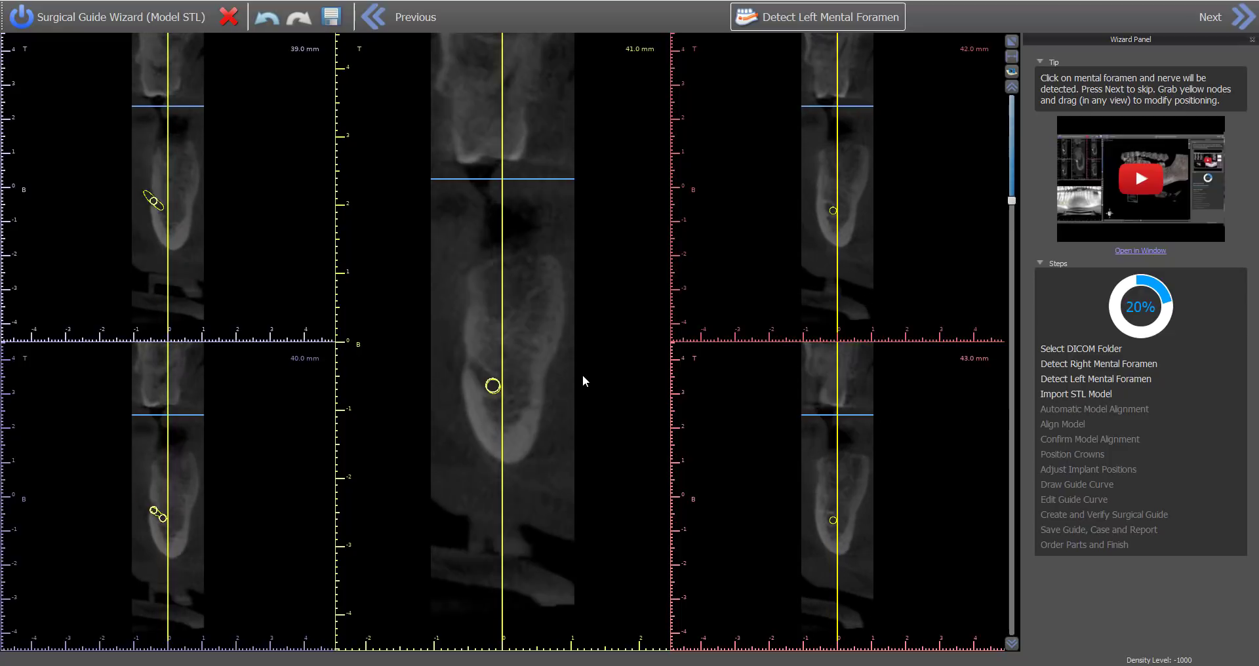
pyautogui.click(475, 367)
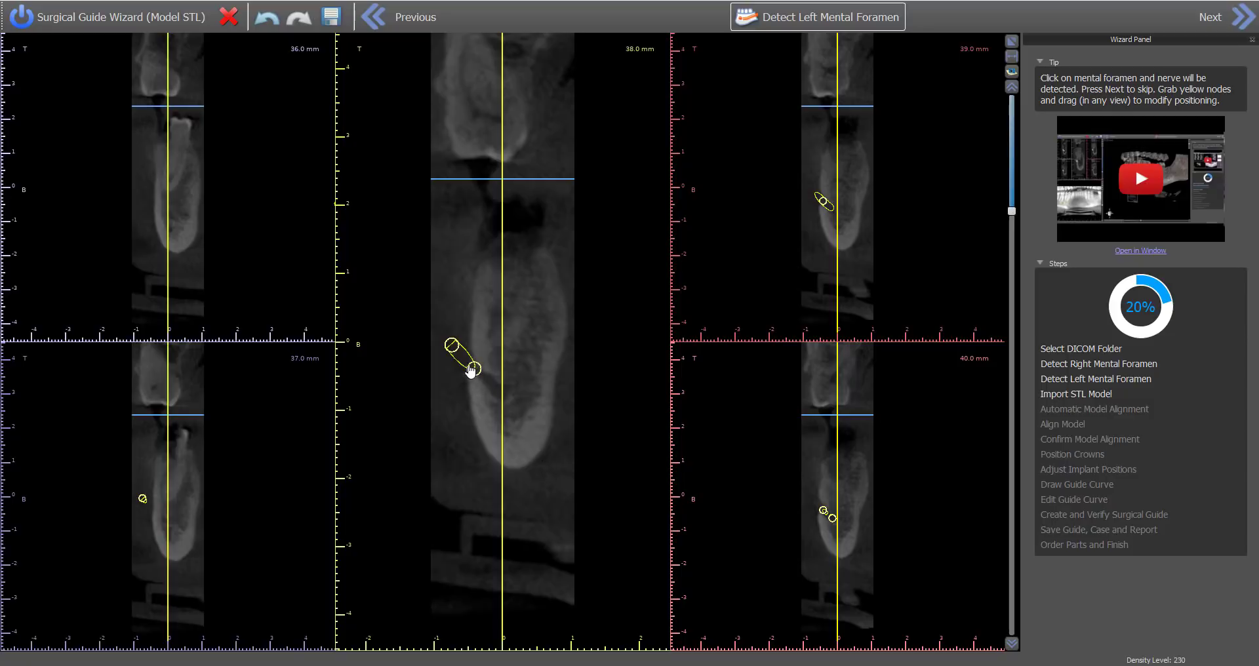
pyautogui.moveTo(450, 353)
pyautogui.mouseDown()
pyautogui.moveTo(439, 375)
pyautogui.moveTo(439, 350)
pyautogui.mouseUp()
pyautogui.scroll(-3, 582, 392)
pyautogui.scroll(-8, 564, 373)
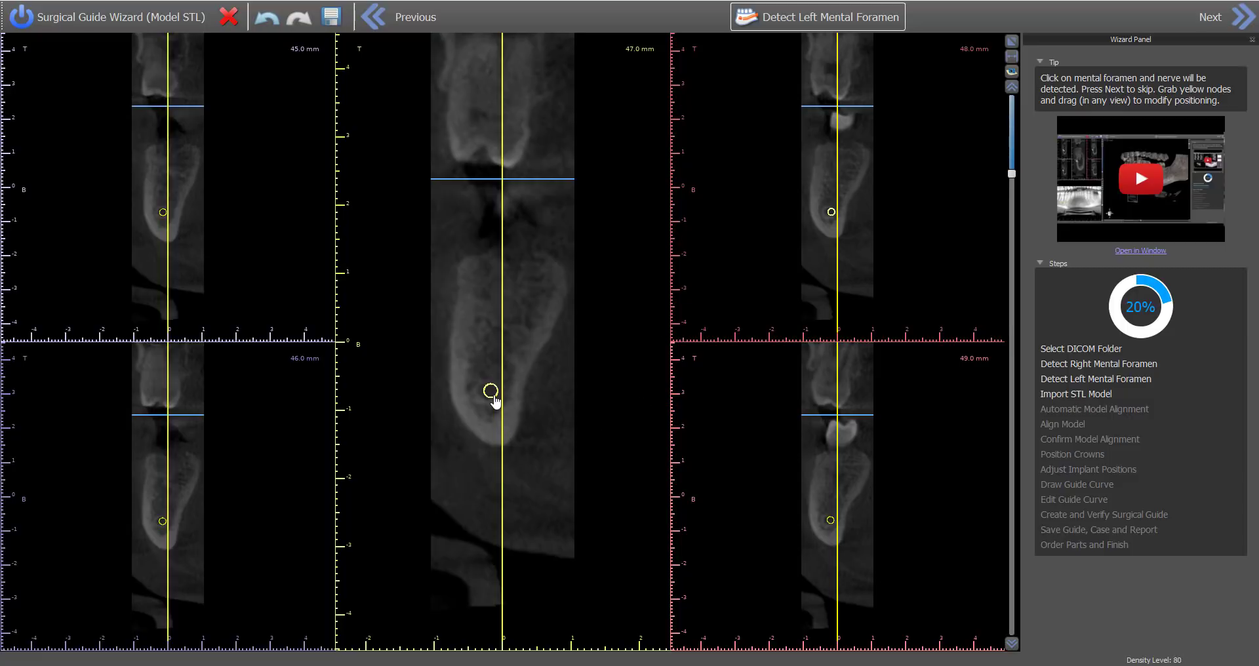
pyautogui.moveTo(494, 402); pyautogui.dragTo(493, 402)
pyautogui.scroll(-9, 578, 369)
pyautogui.scroll(-2, 567, 371)
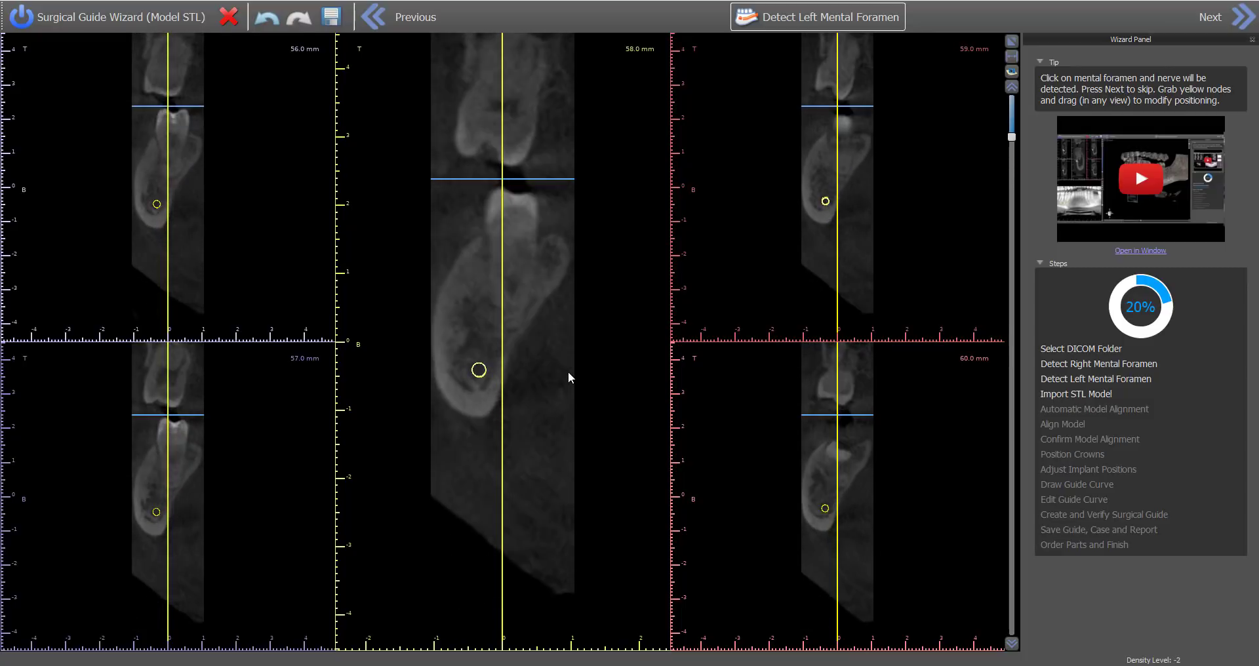
pyautogui.scroll(-8, 591, 369)
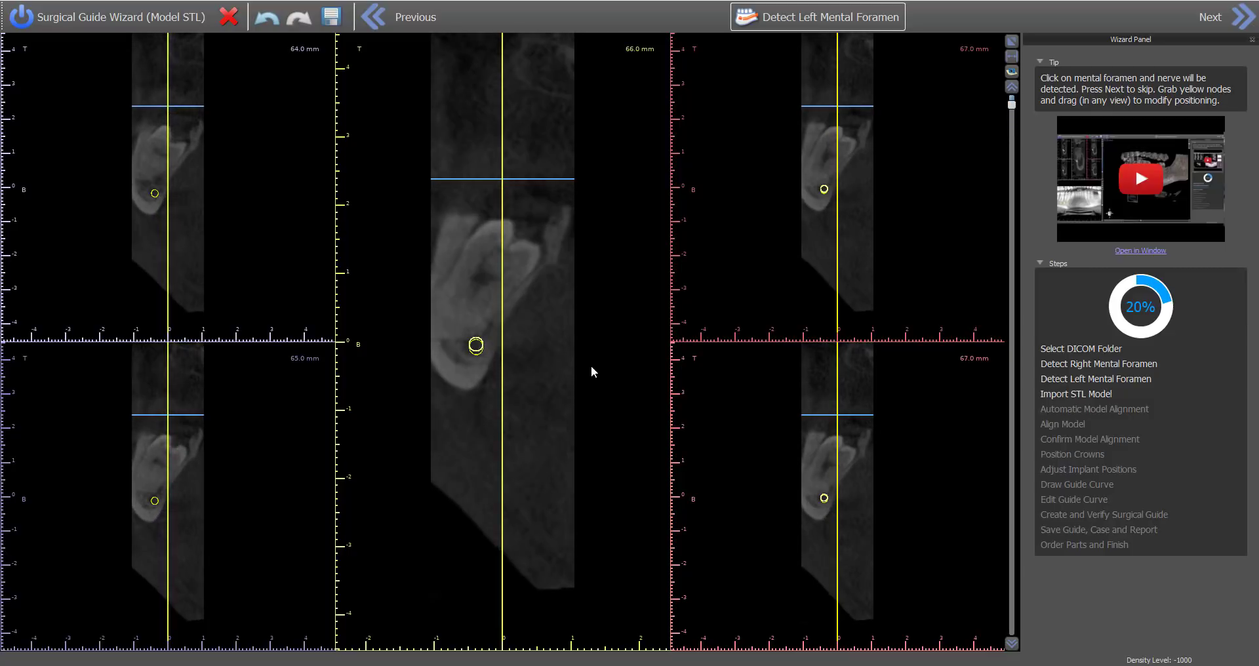
pyautogui.scroll(8, 577, 357)
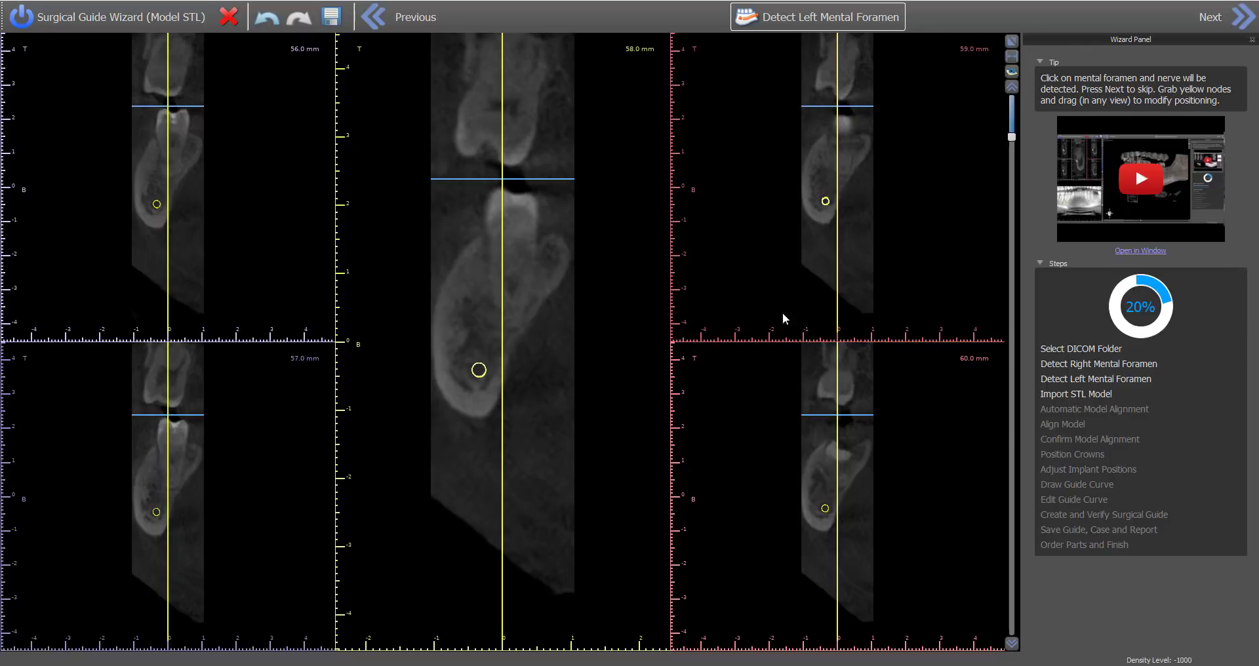
pyautogui.moveTo(560, 320); pyautogui.dragTo(564, 346, button='right')
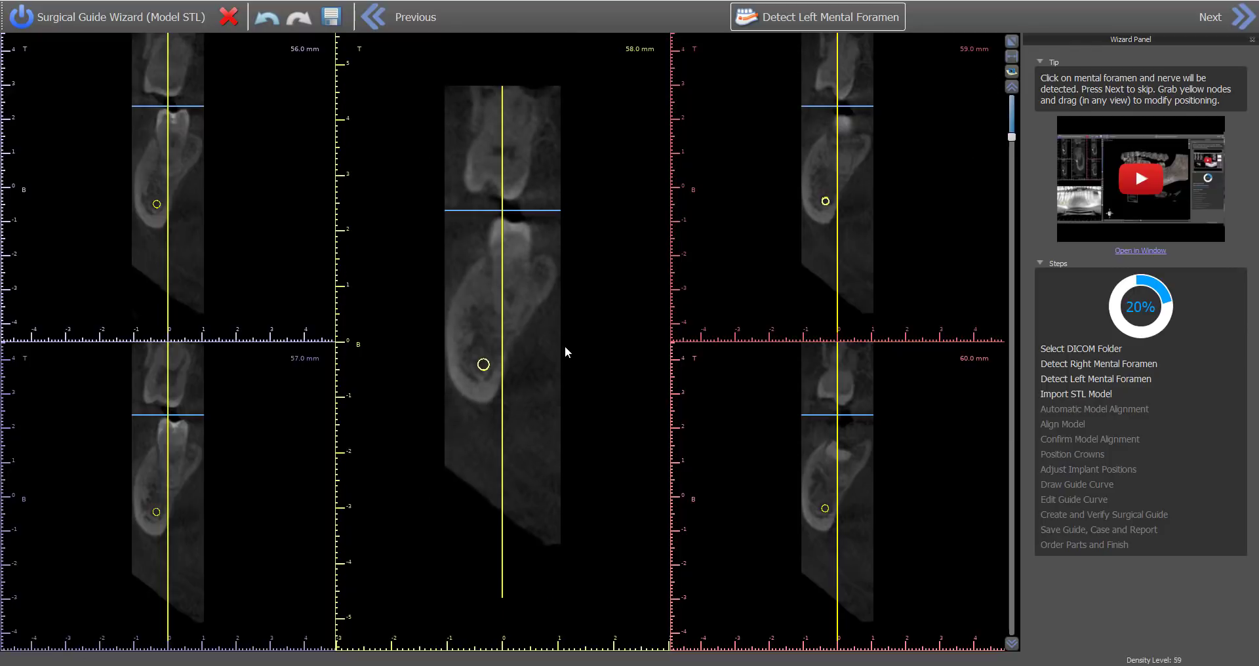
pyautogui.click(1012, 42)
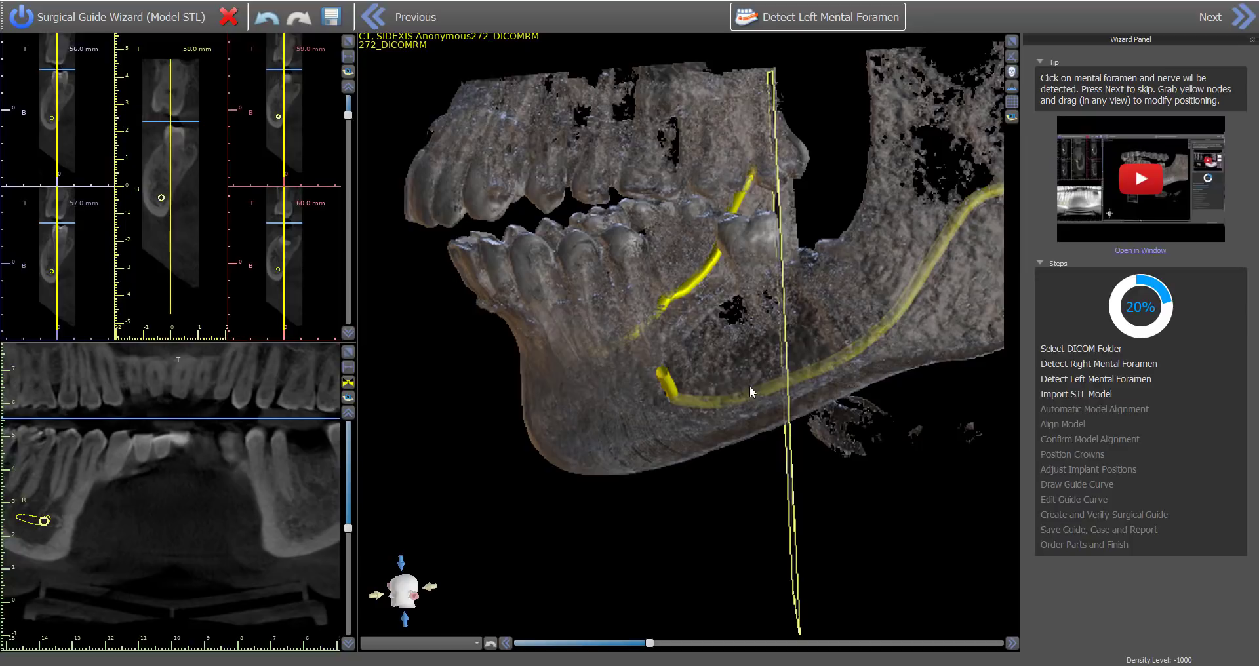
pyautogui.moveTo(589, 451); pyautogui.dragTo(629, 315)
# - Import case 1 gingiva stl.stl as the STL model and align it automatically to the mandible
pyautogui.click(1251, 19)
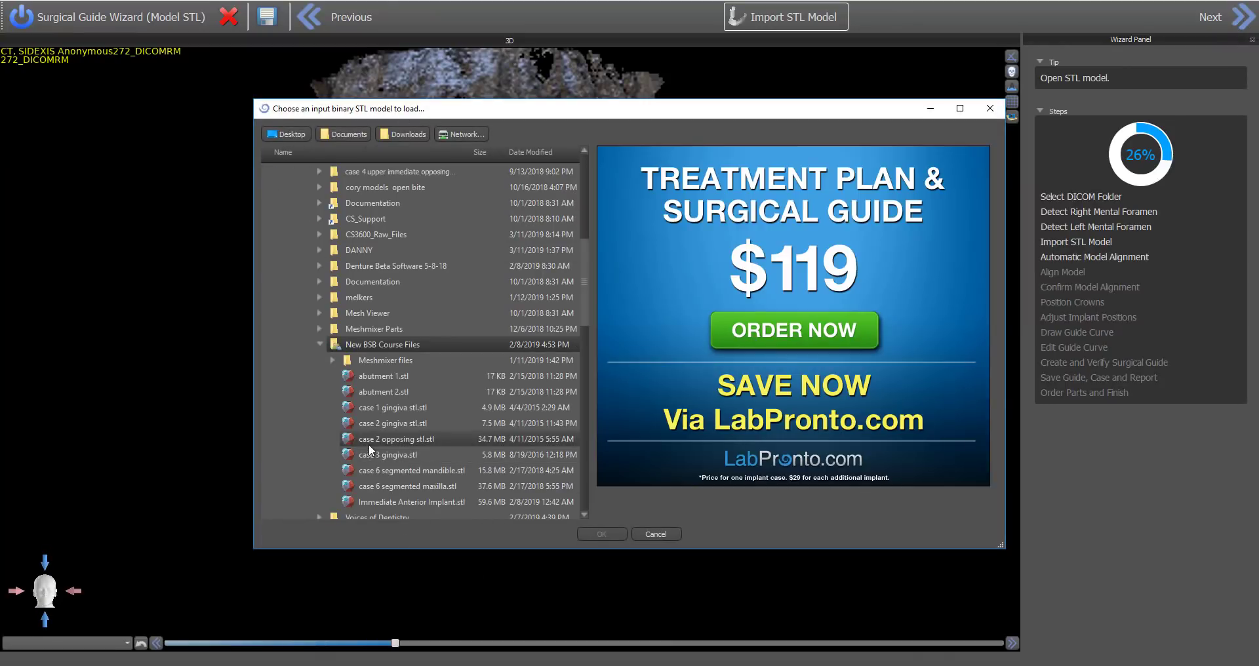
pyautogui.click(384, 406)
pyautogui.moveTo(937, 242); pyautogui.dragTo(767, 279)
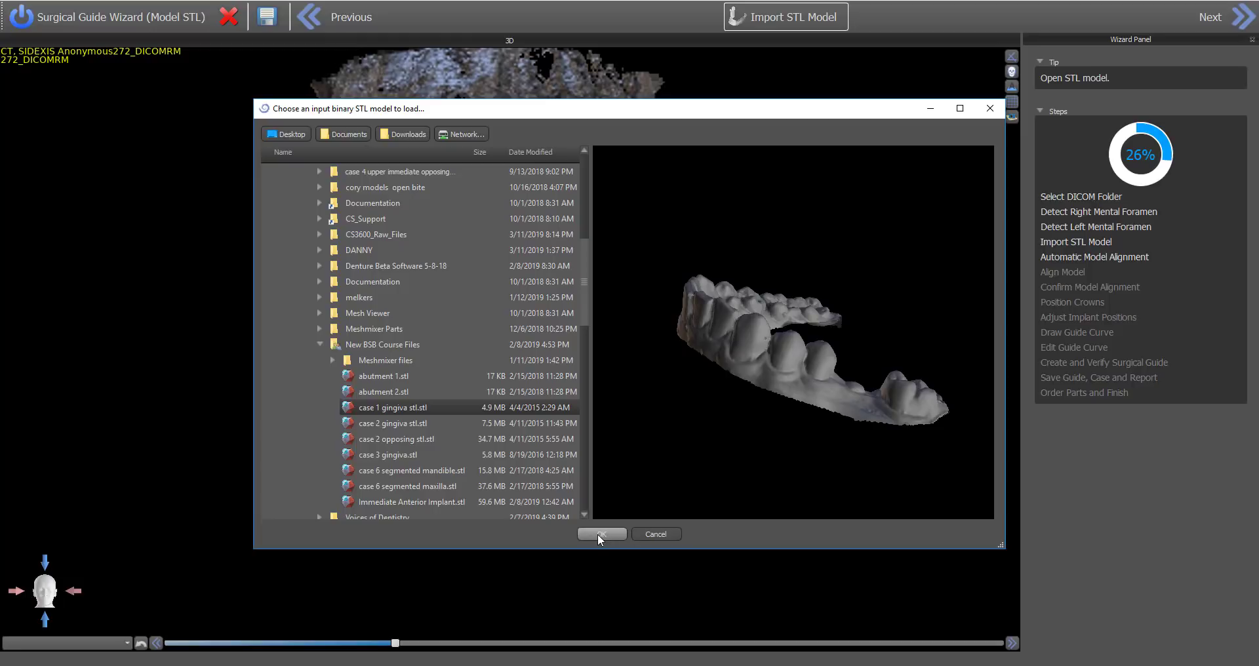
pyautogui.click(601, 534)
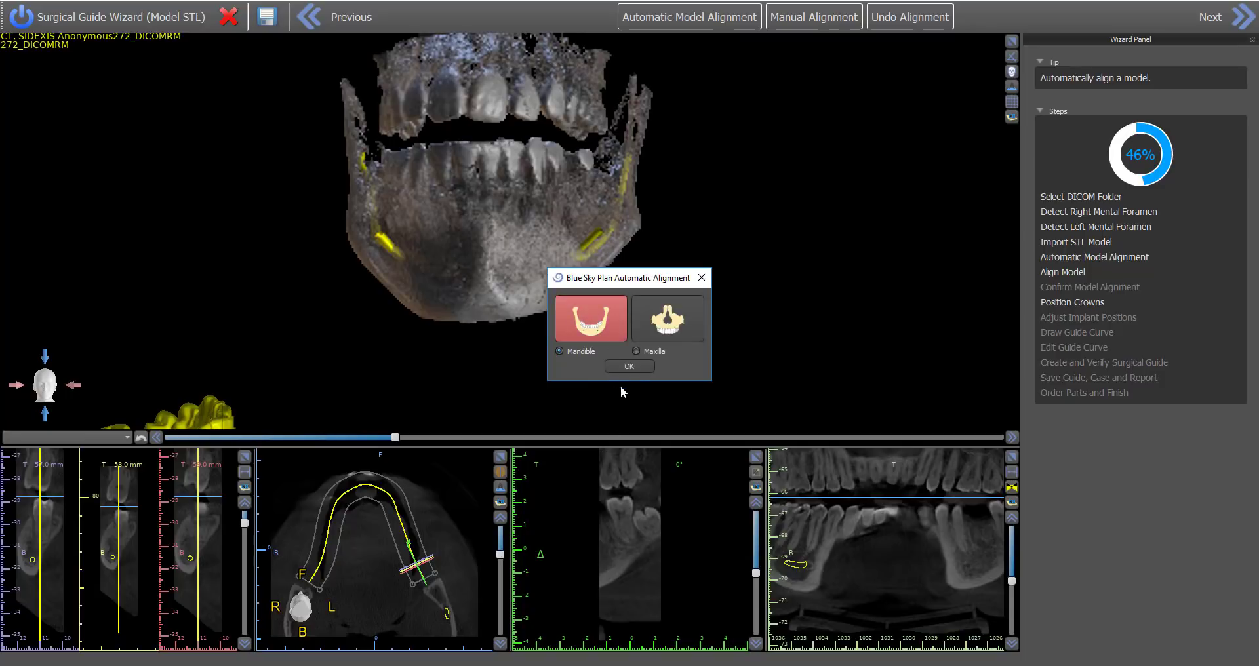
pyautogui.click(628, 366)
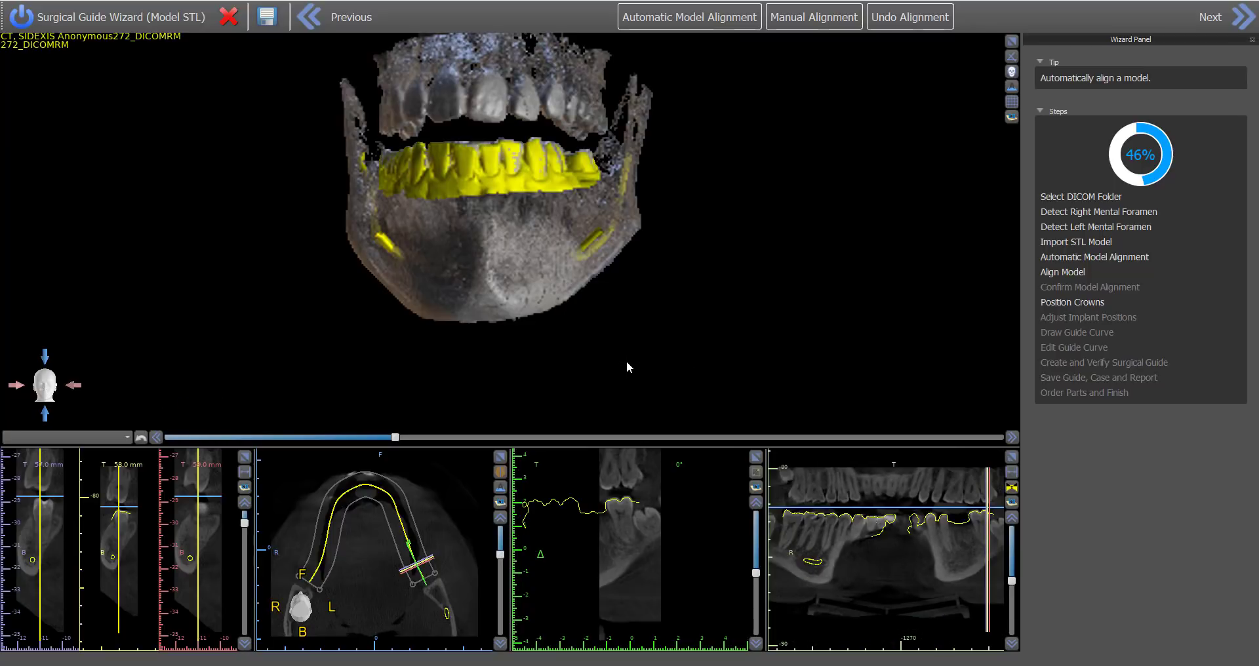
# - Examine how the aligned model's outline fits the lower teeth in the enlarged cross-sections between 60 mm and 7 mm
pyautogui.click(244, 457)
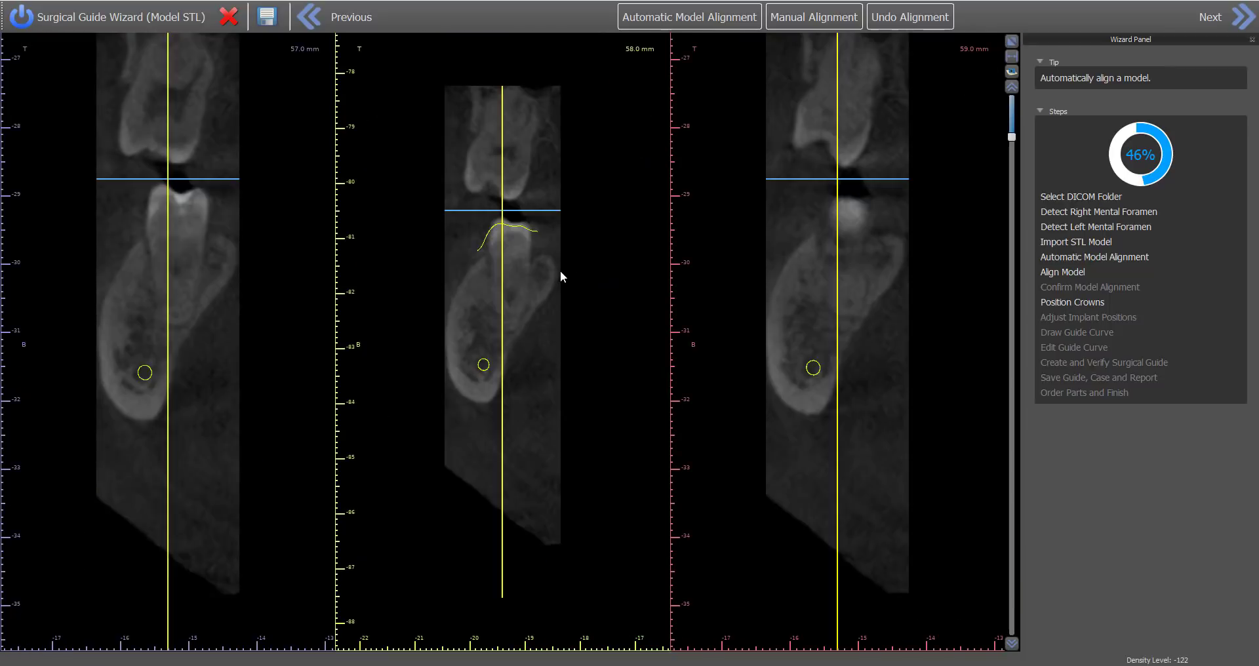
pyautogui.scroll(-2, 560, 271)
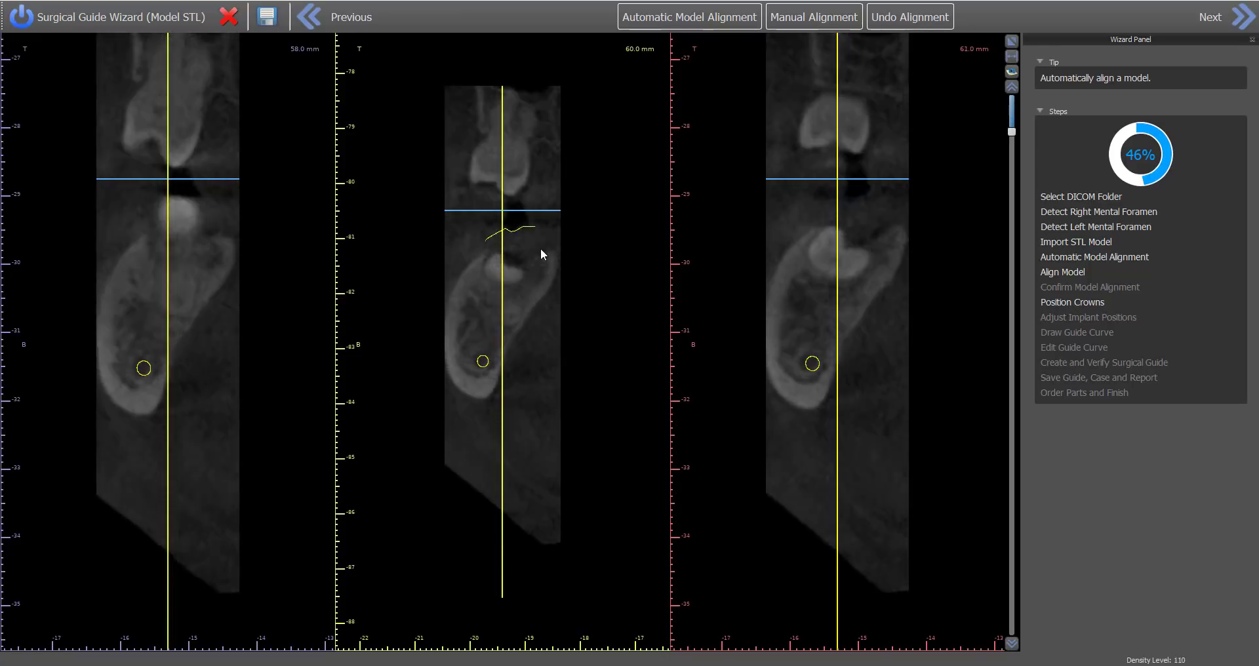
pyautogui.scroll(20, 515, 235)
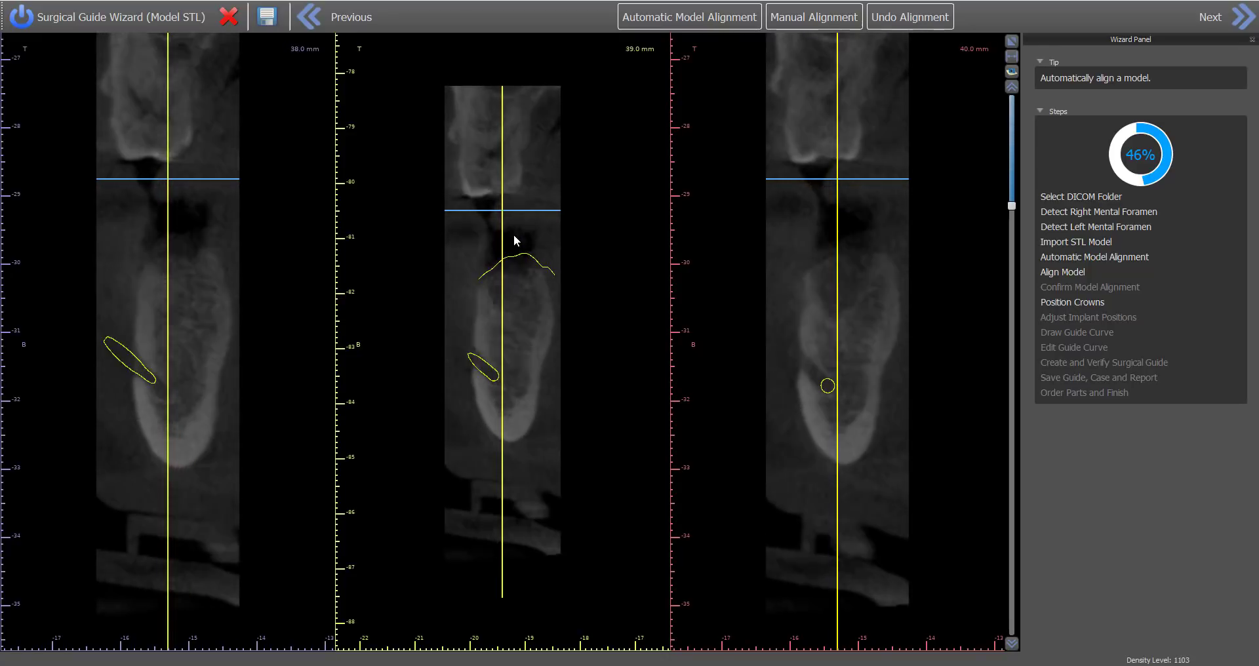
pyautogui.scroll(7, 515, 236)
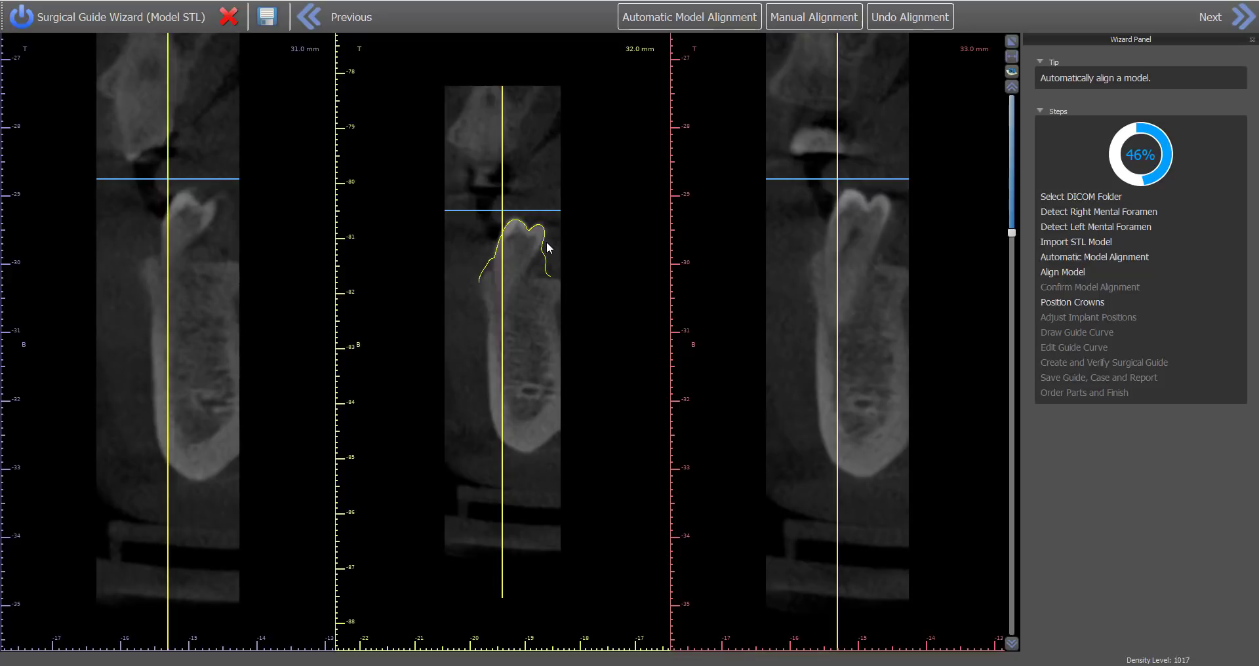
pyautogui.moveTo(522, 282); pyautogui.dragTo(511, 195, button='right')
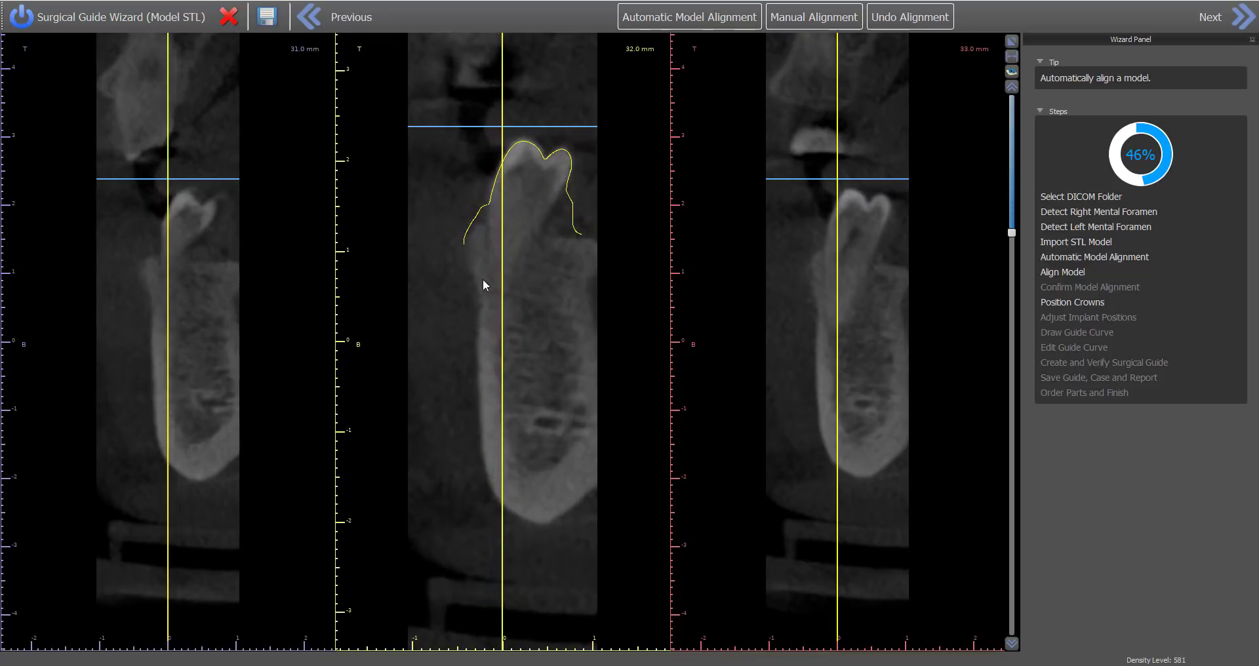
pyautogui.scroll(-4, 491, 279)
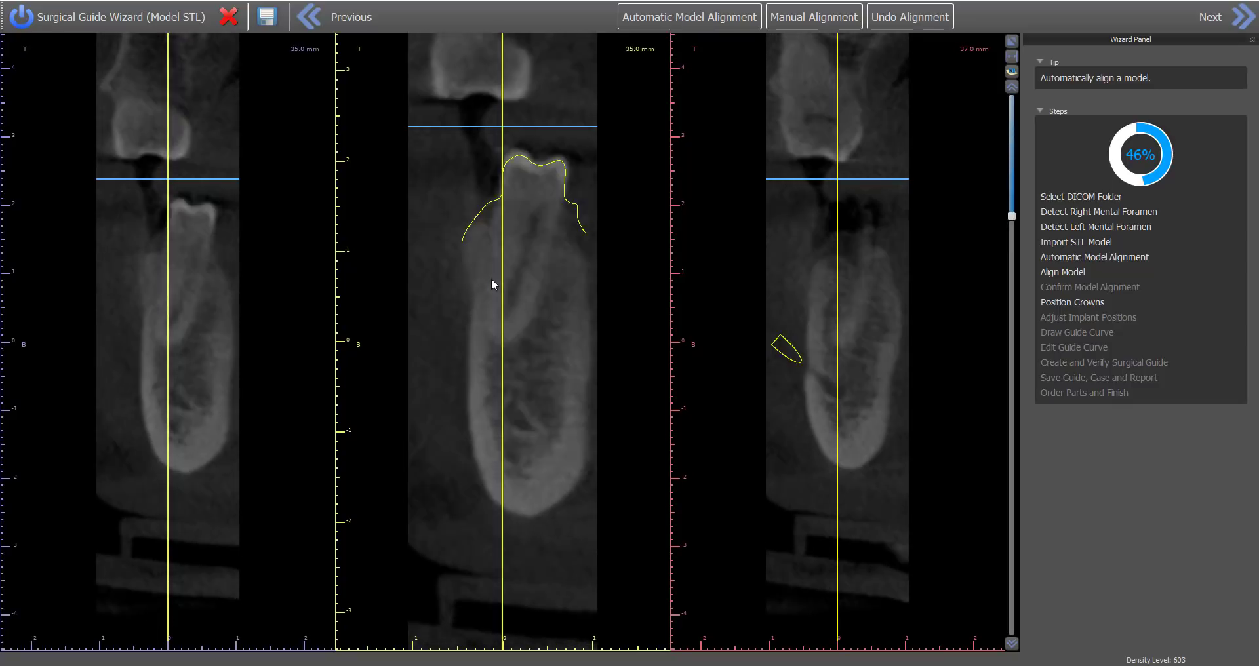
pyautogui.scroll(20, 490, 278)
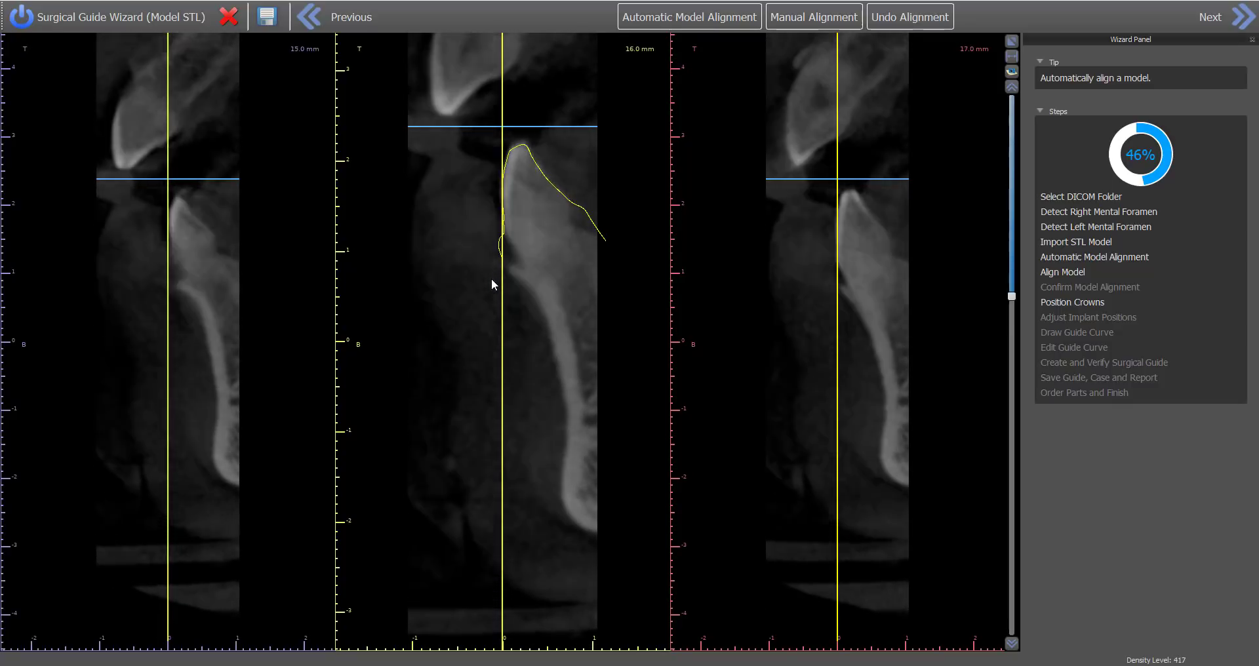
pyautogui.scroll(9, 490, 278)
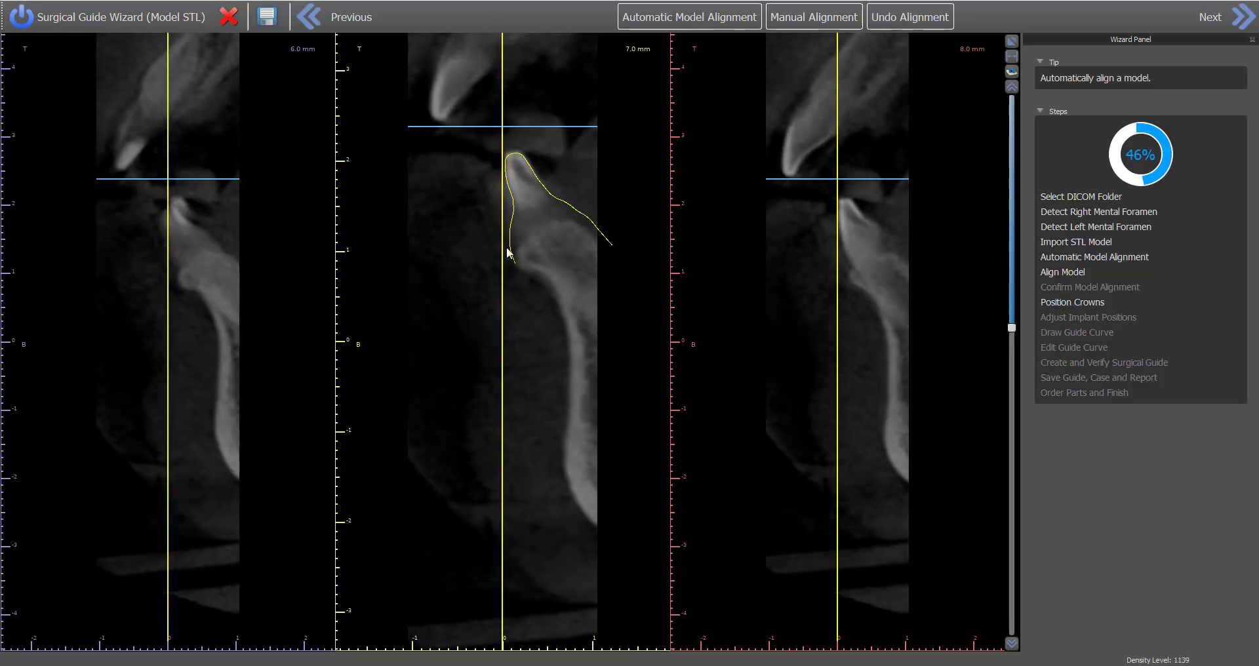
pyautogui.moveTo(533, 316); pyautogui.dragTo(528, 344, button='right')
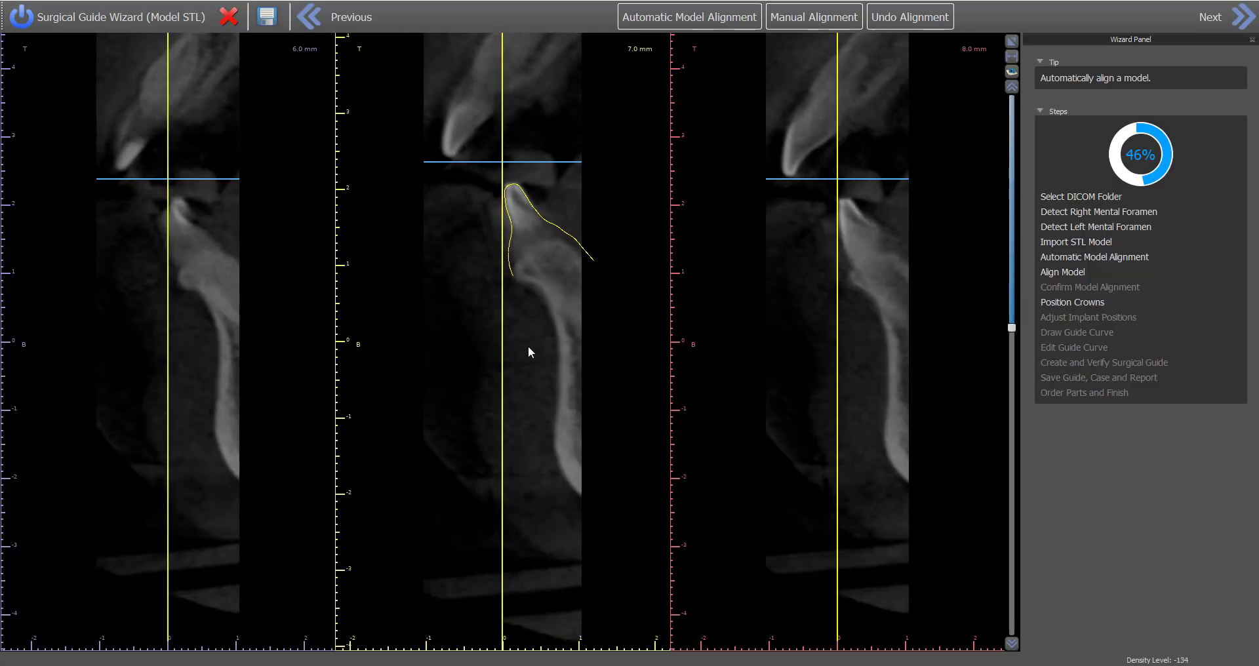
pyautogui.moveTo(573, 303); pyautogui.dragTo(571, 316, button='right')
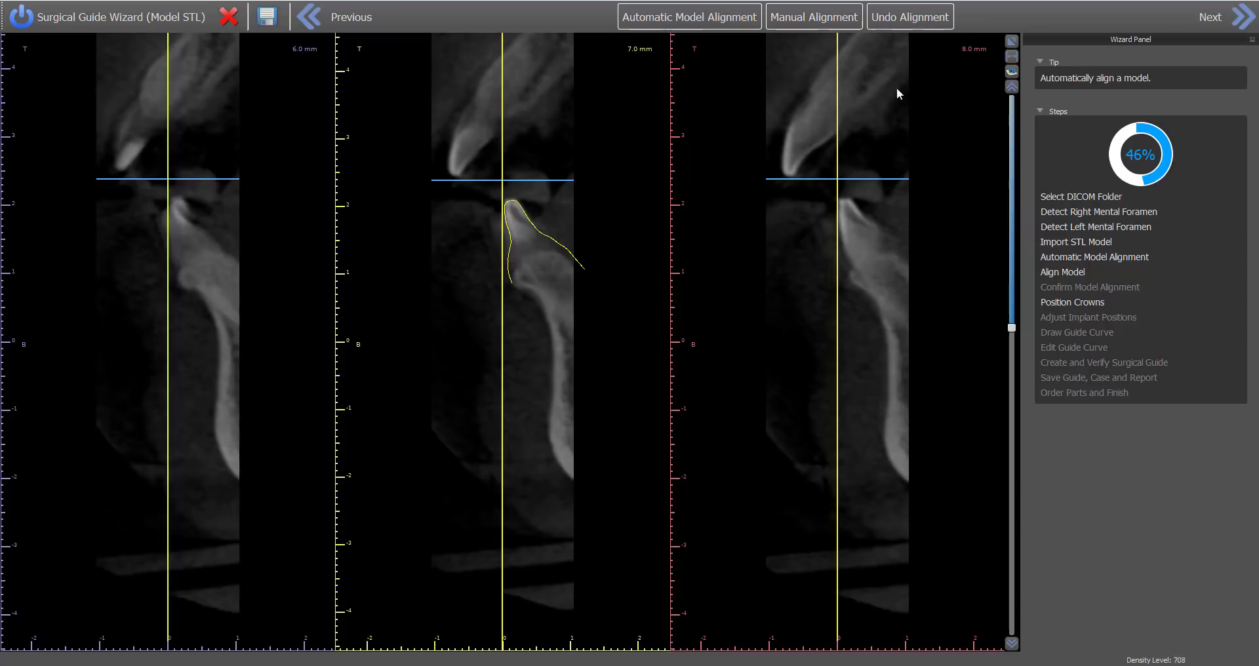
pyautogui.click(1010, 39)
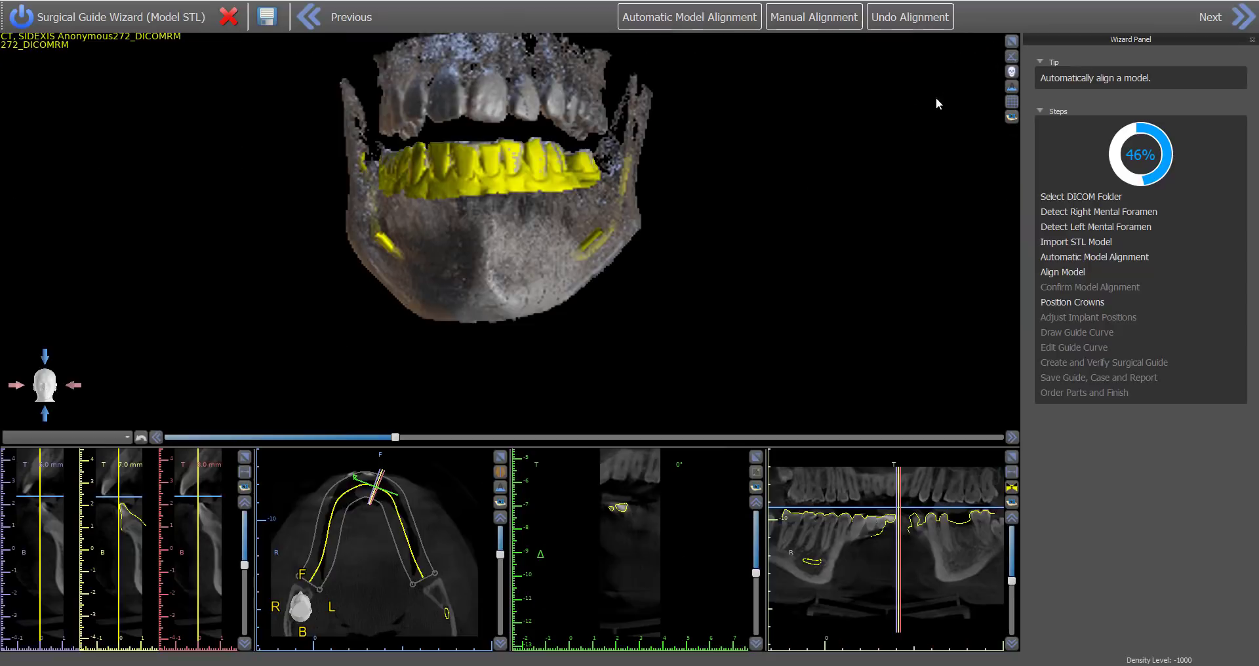
# - Examine the aligned model's fit around the lower jaw in 3D from both sides and in the enlarged axial slices through the lower teeth
pyautogui.scroll(5, 748, 211)
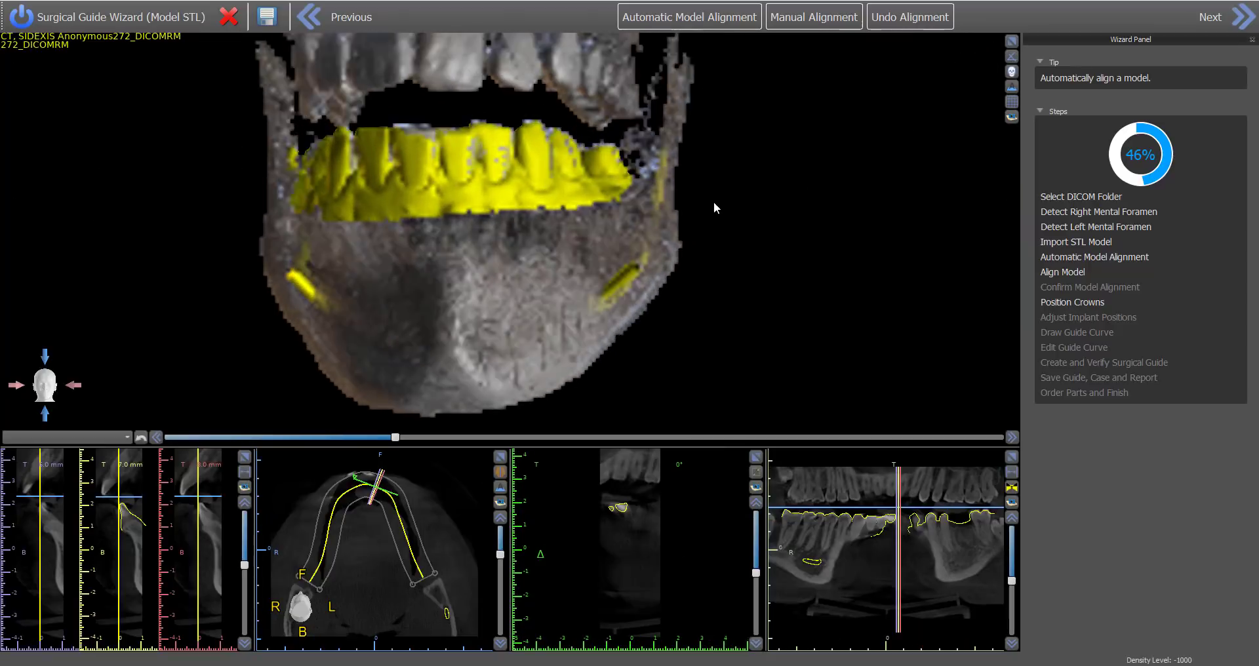
pyautogui.moveTo(653, 232); pyautogui.dragTo(481, 233)
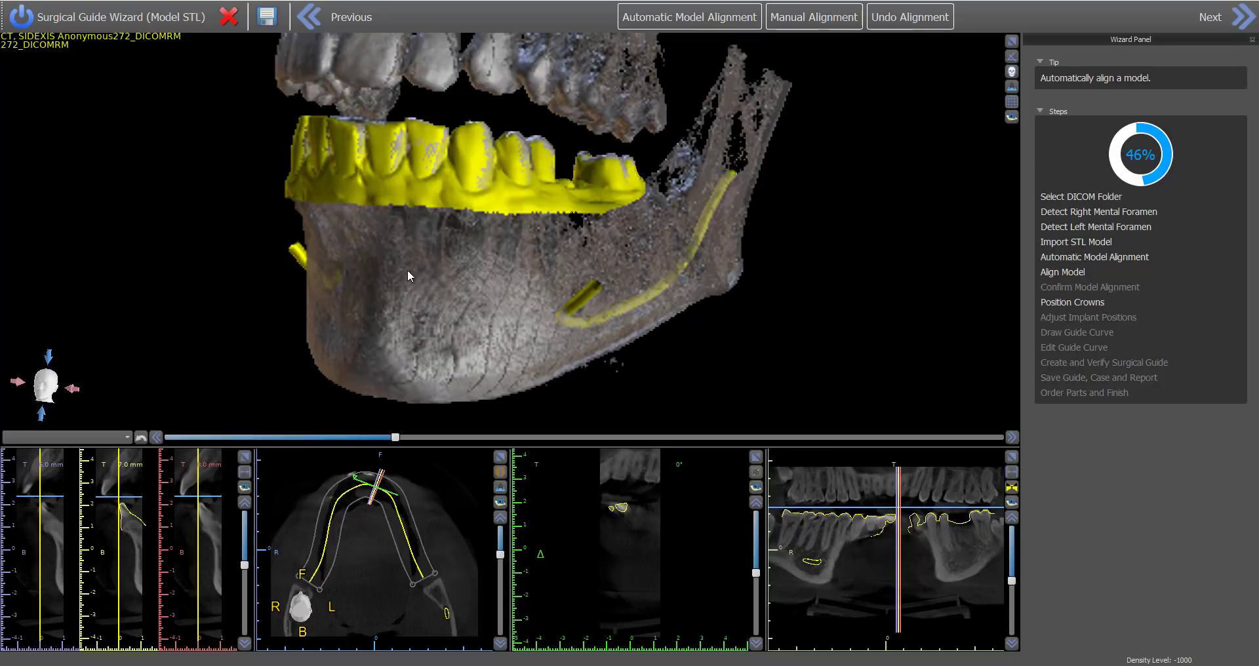
pyautogui.moveTo(537, 250); pyautogui.dragTo(572, 259)
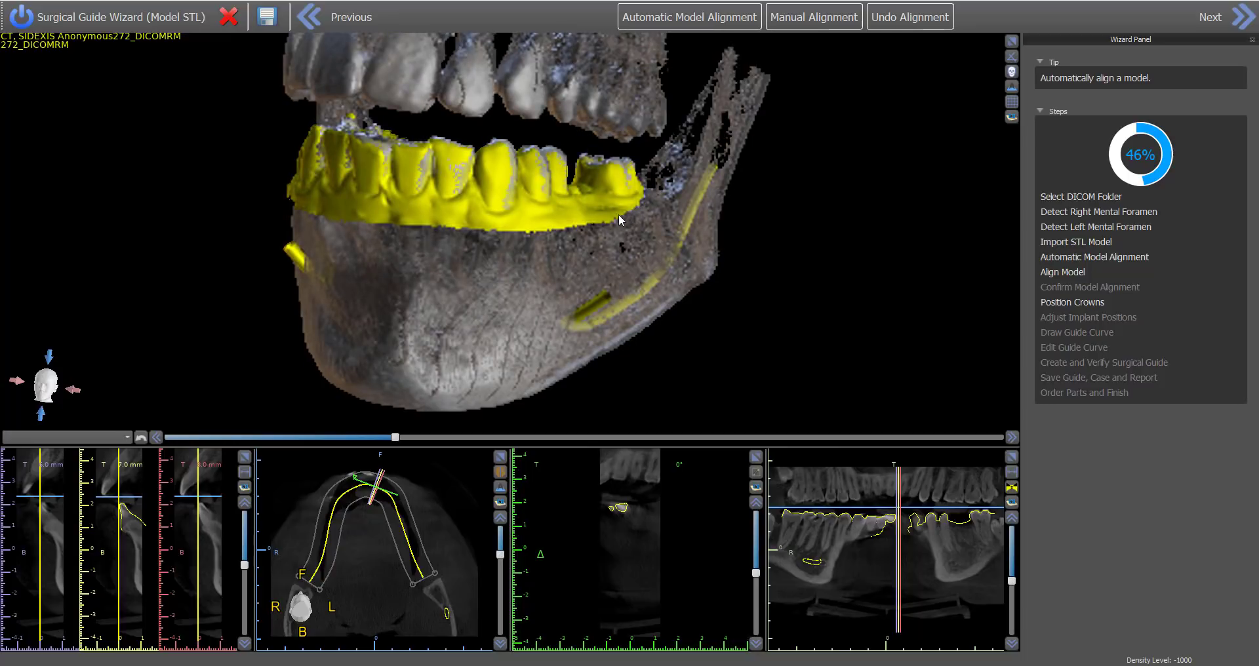
pyautogui.moveTo(306, 215); pyautogui.dragTo(559, 234)
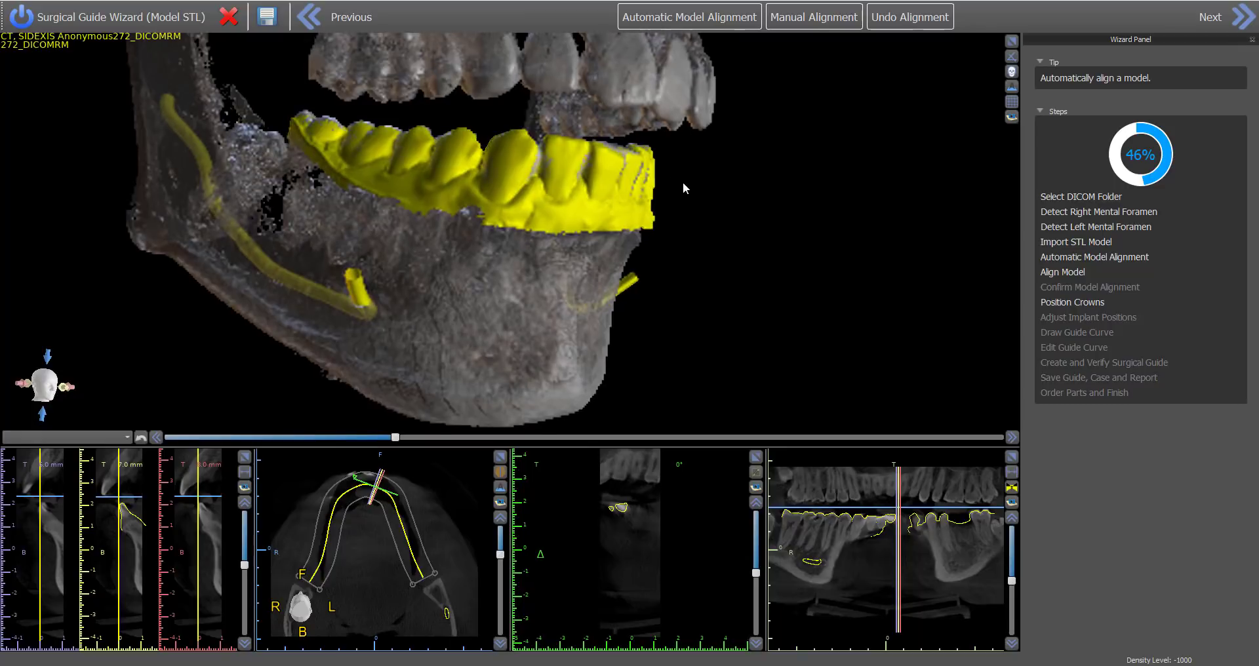
pyautogui.moveTo(683, 182); pyautogui.dragTo(830, 195)
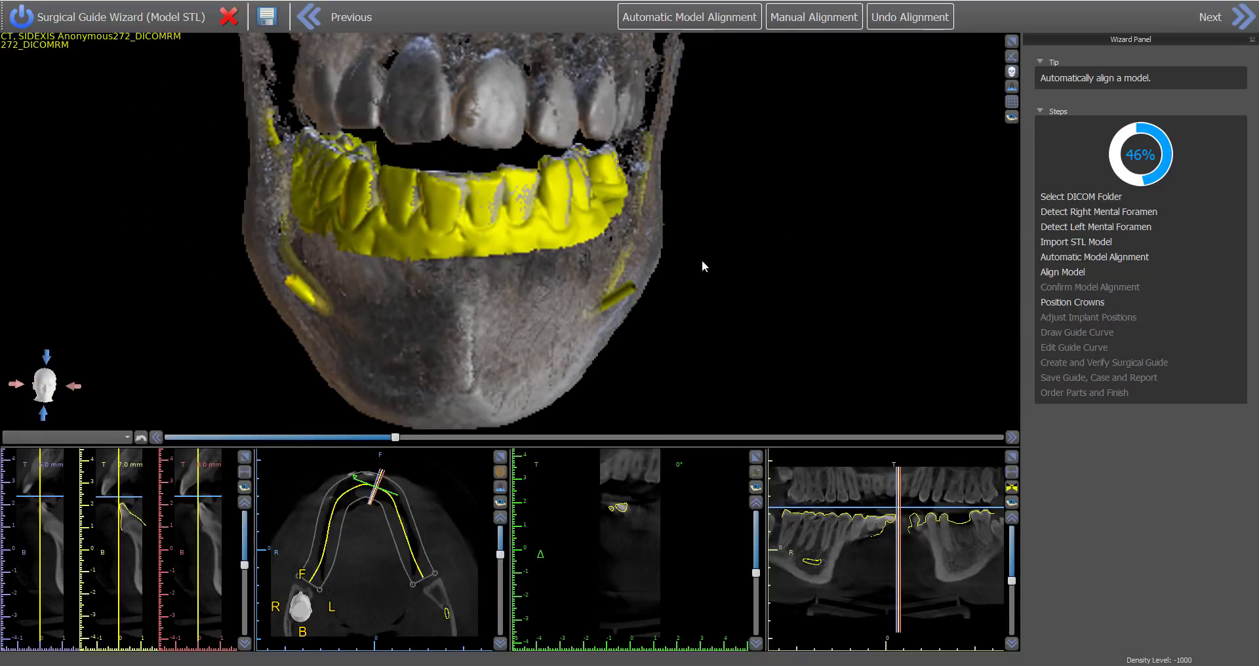
pyautogui.moveTo(701, 262); pyautogui.dragTo(695, 289)
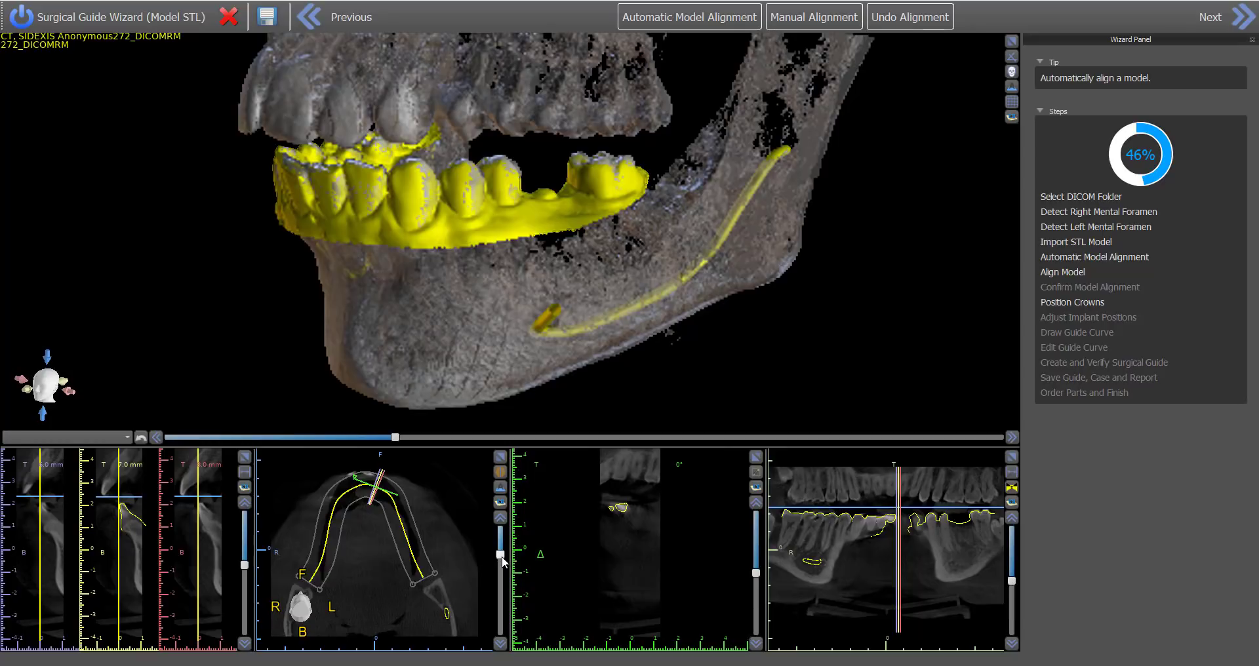
pyautogui.moveTo(501, 556); pyautogui.dragTo(501, 562)
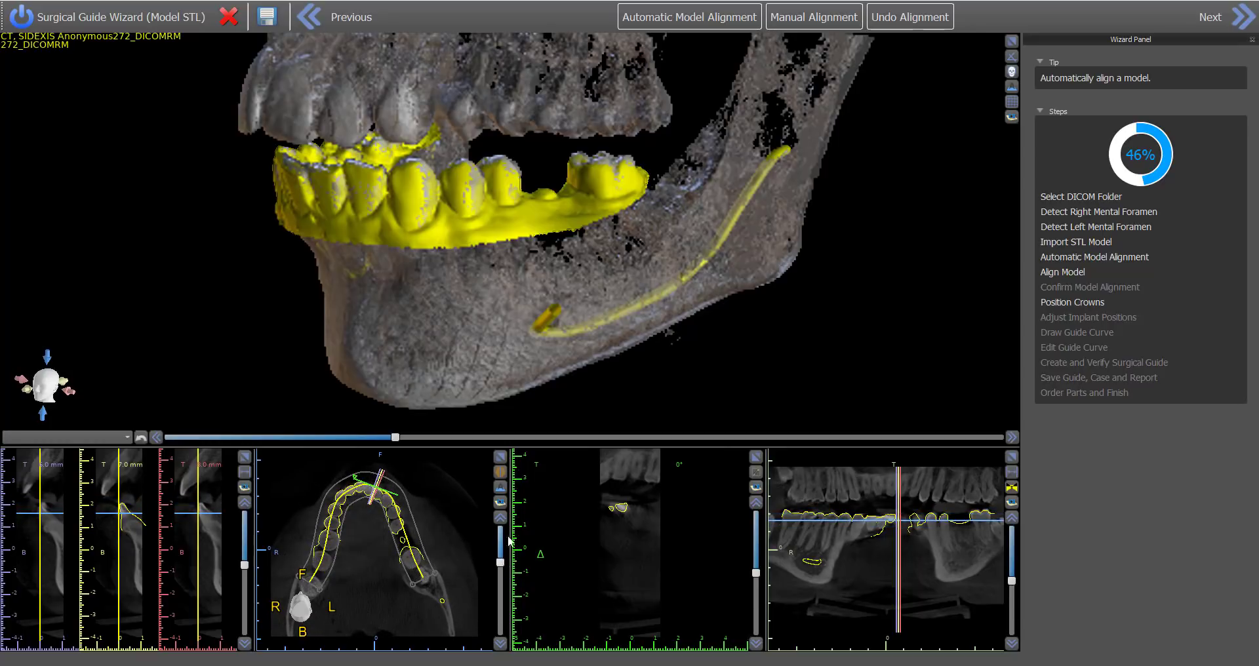
pyautogui.click(500, 456)
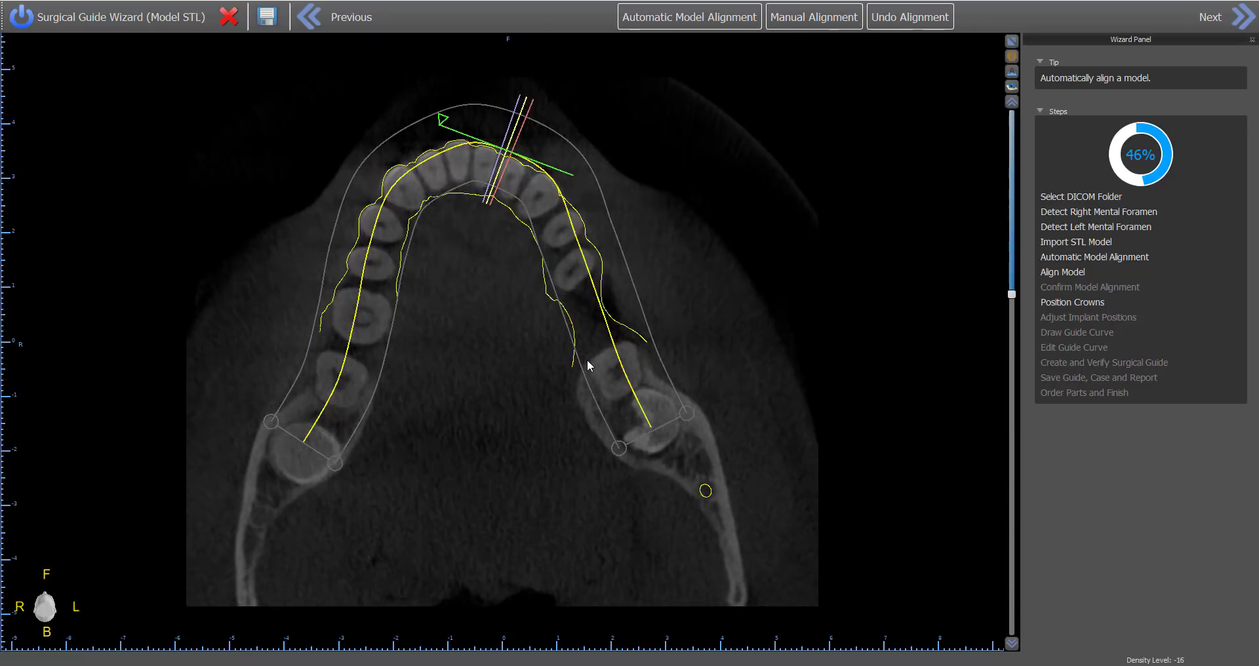
pyautogui.scroll(5, 587, 360)
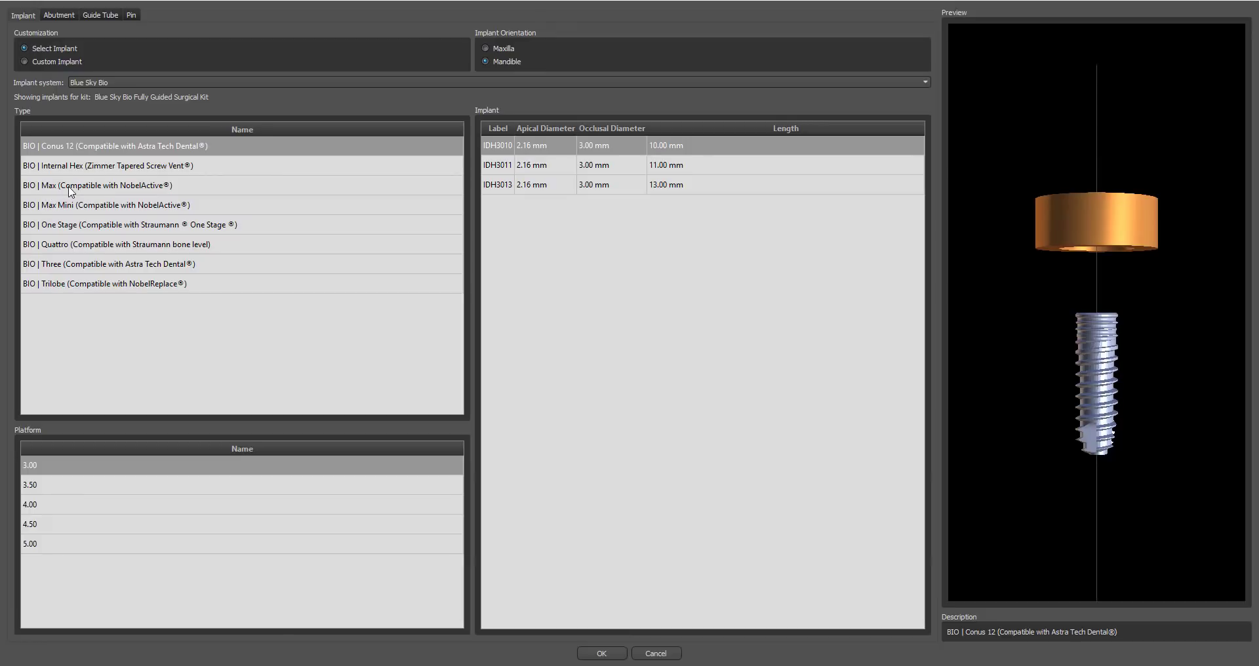
# - Choose the Blue Sky Bio implant BIO | Max, platform 5.00, label IJH5010 with 10.00 mm length, for the mandible
pyautogui.click(182, 84)
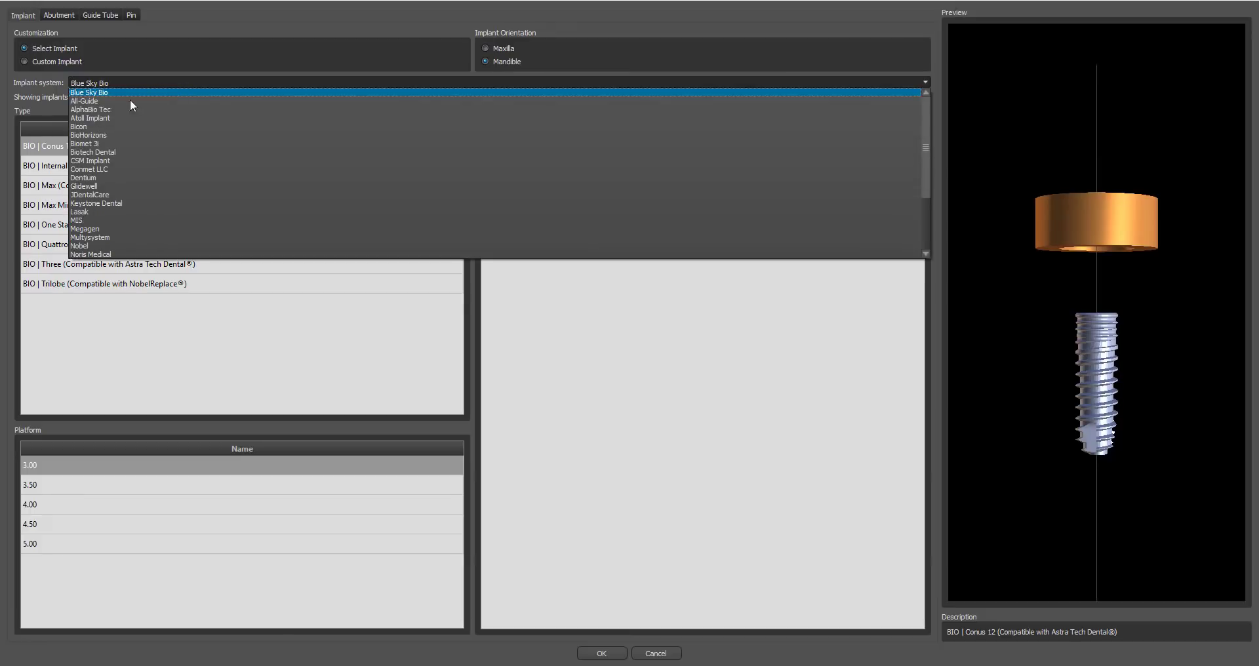
pyautogui.click(139, 367)
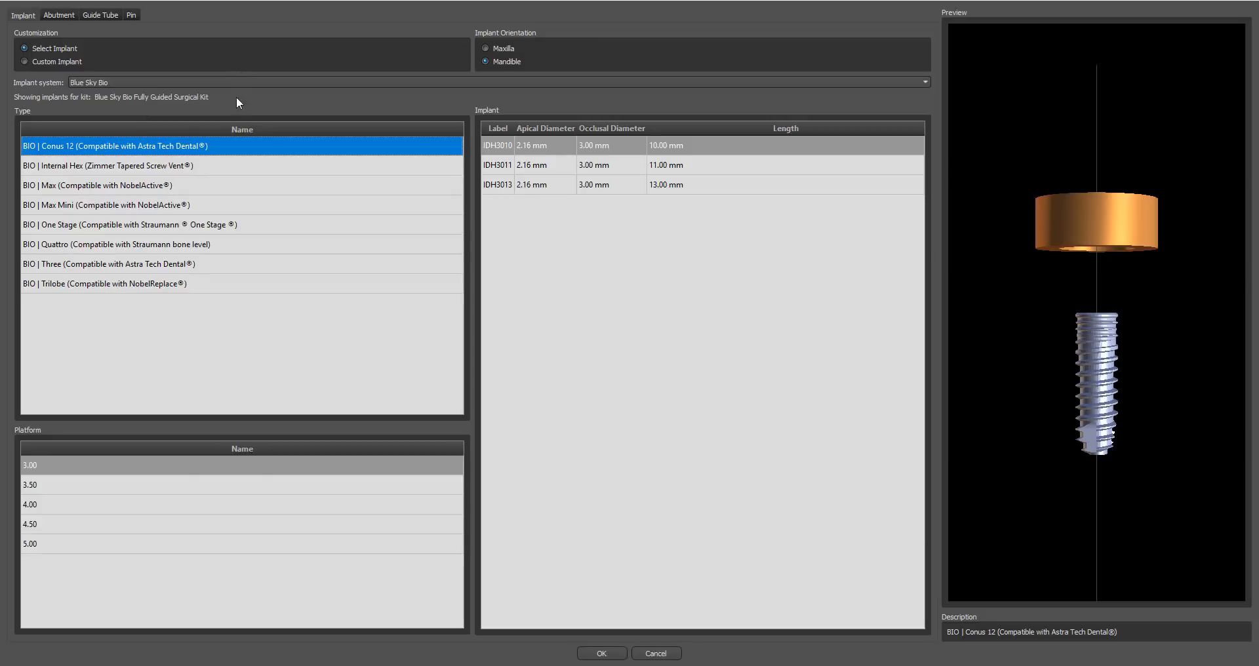
pyautogui.click(91, 187)
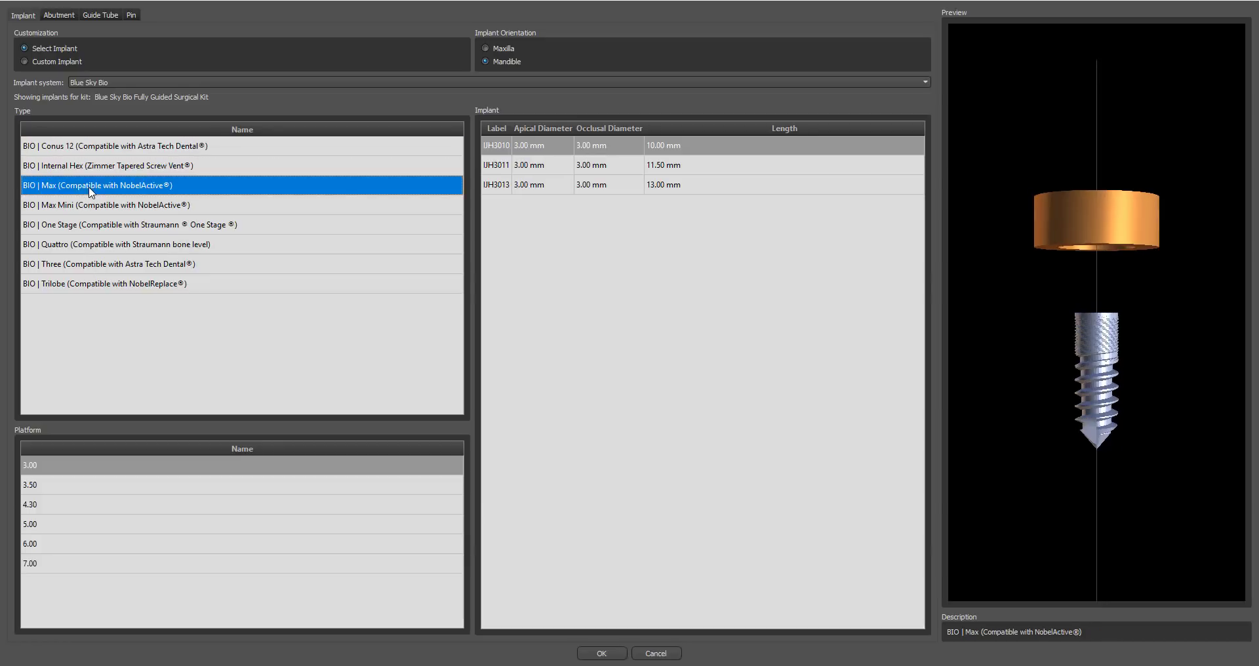
pyautogui.click(39, 525)
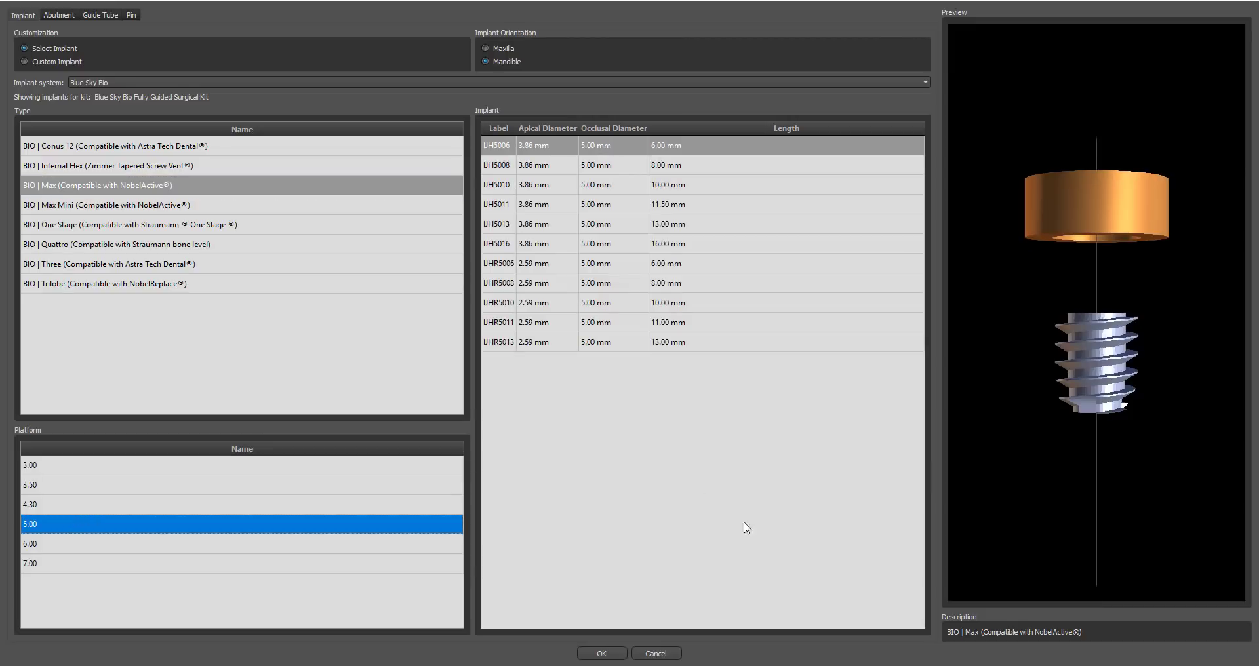
pyautogui.click(502, 185)
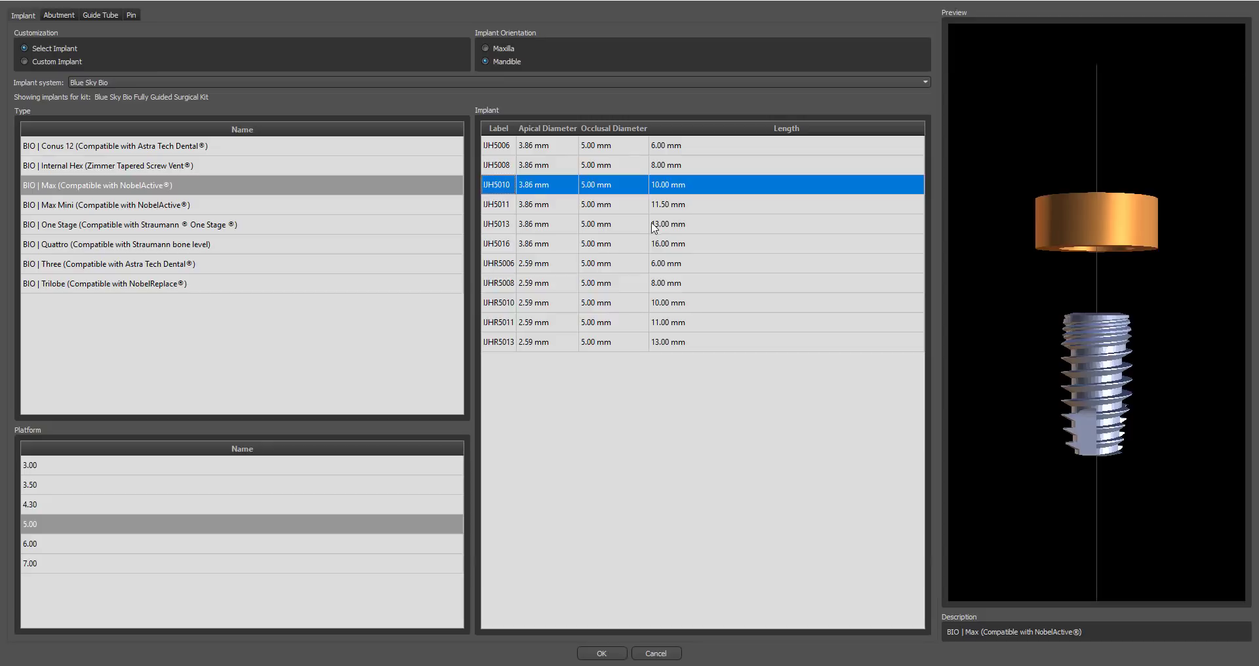
pyautogui.click(600, 654)
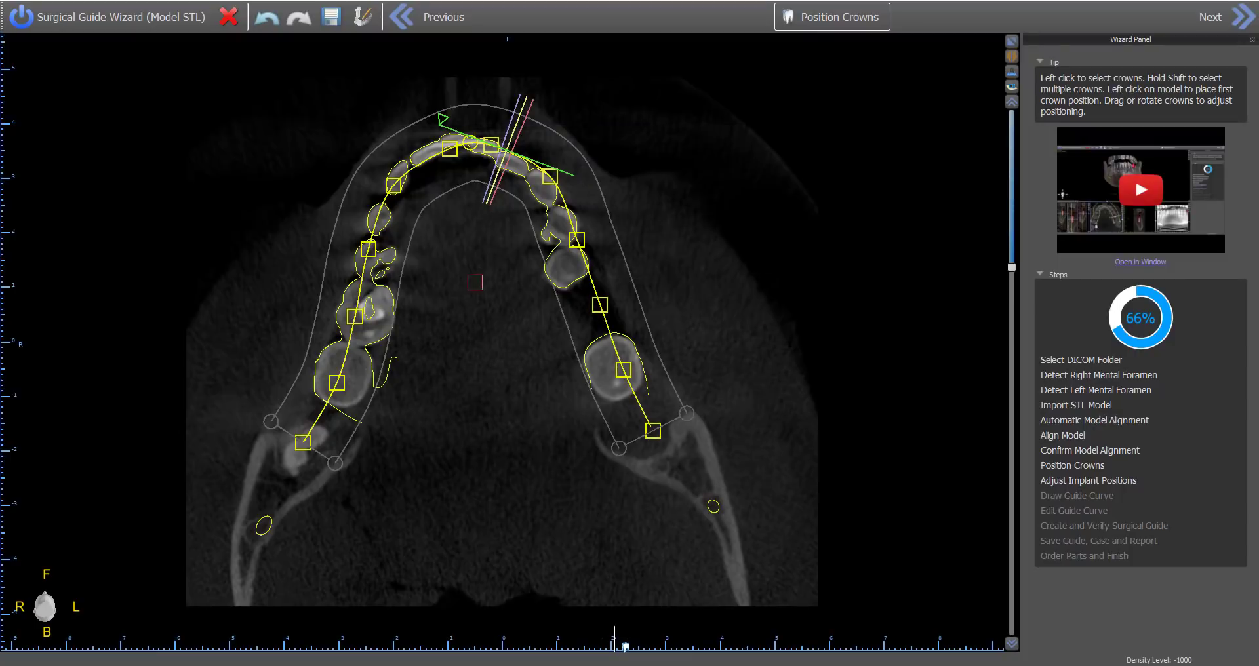
# - Place the crown with its implant in the lower left molar gap on the enlarged panoramic view, lowered into the gap and slightly tilted
pyautogui.click(1011, 41)
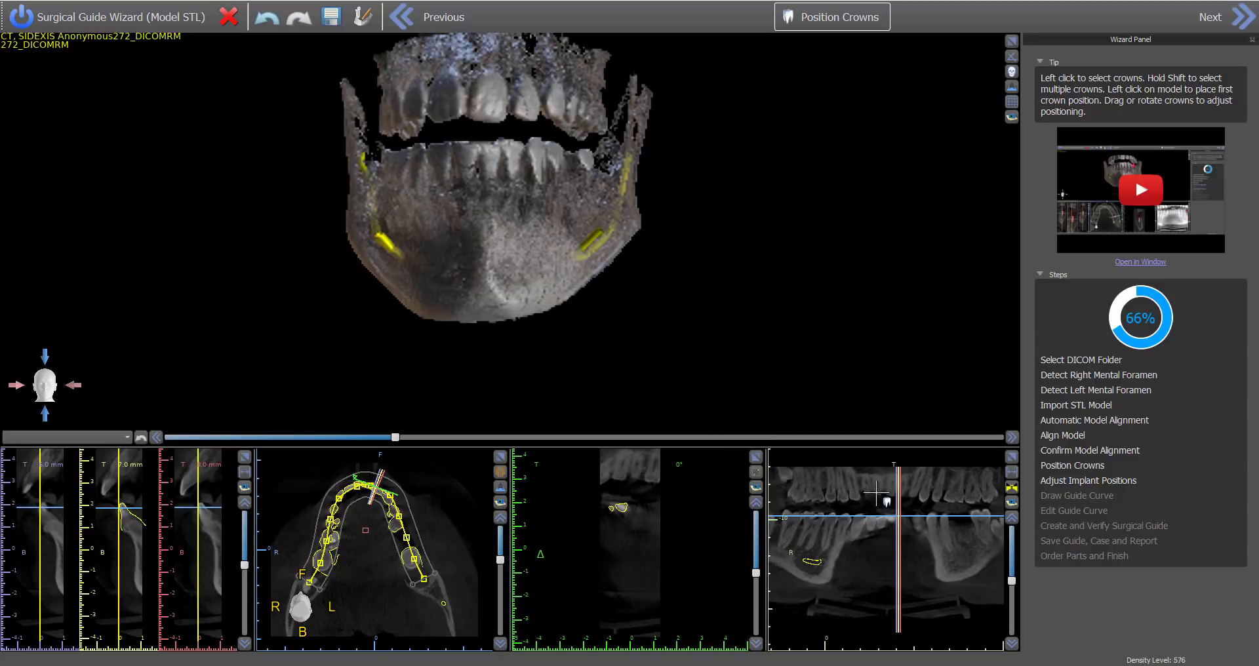
pyautogui.click(1013, 462)
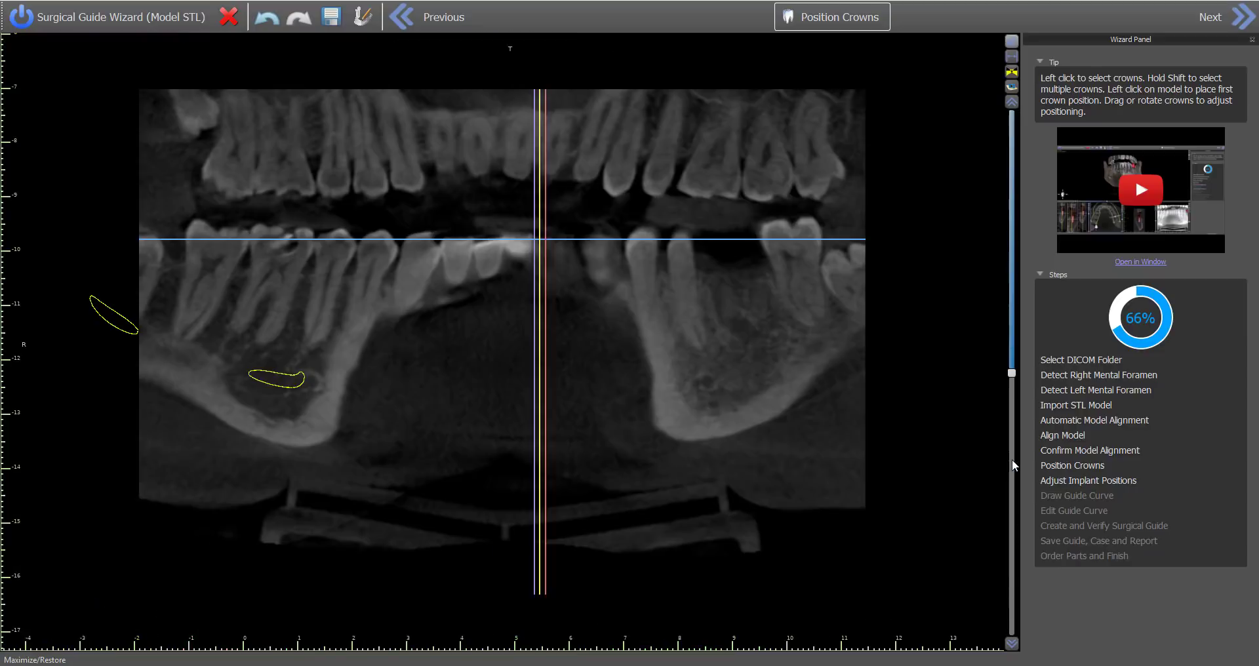
pyautogui.click(725, 244)
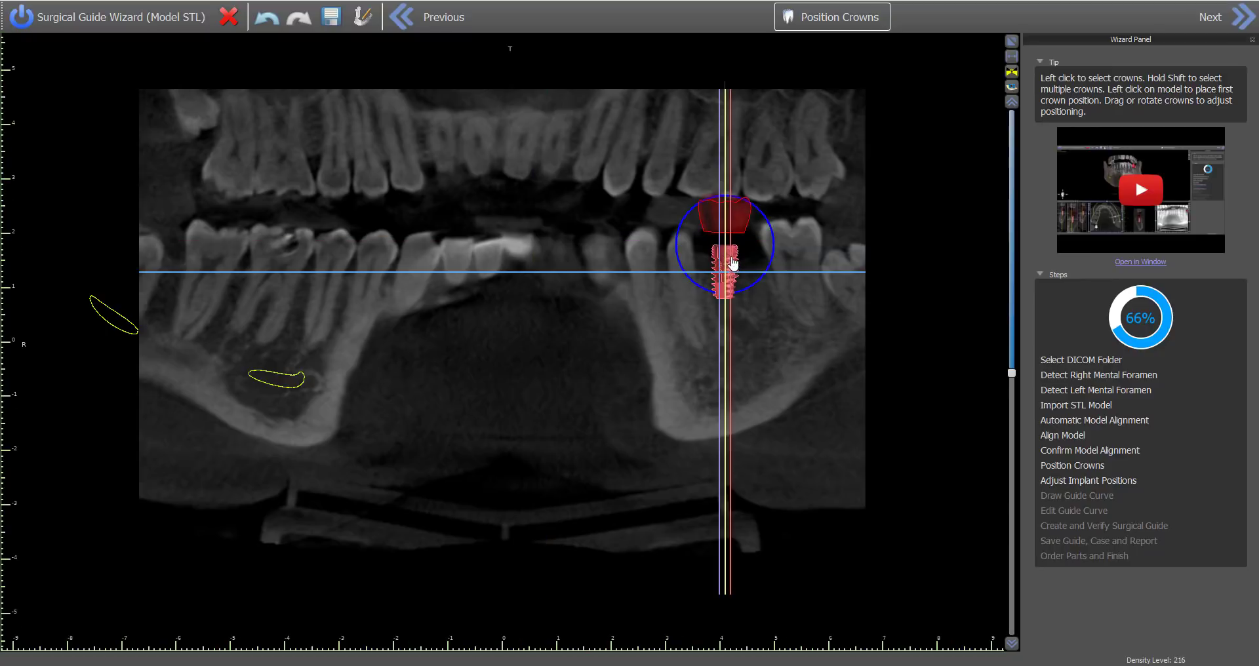
pyautogui.moveTo(730, 269); pyautogui.dragTo(776, 295)
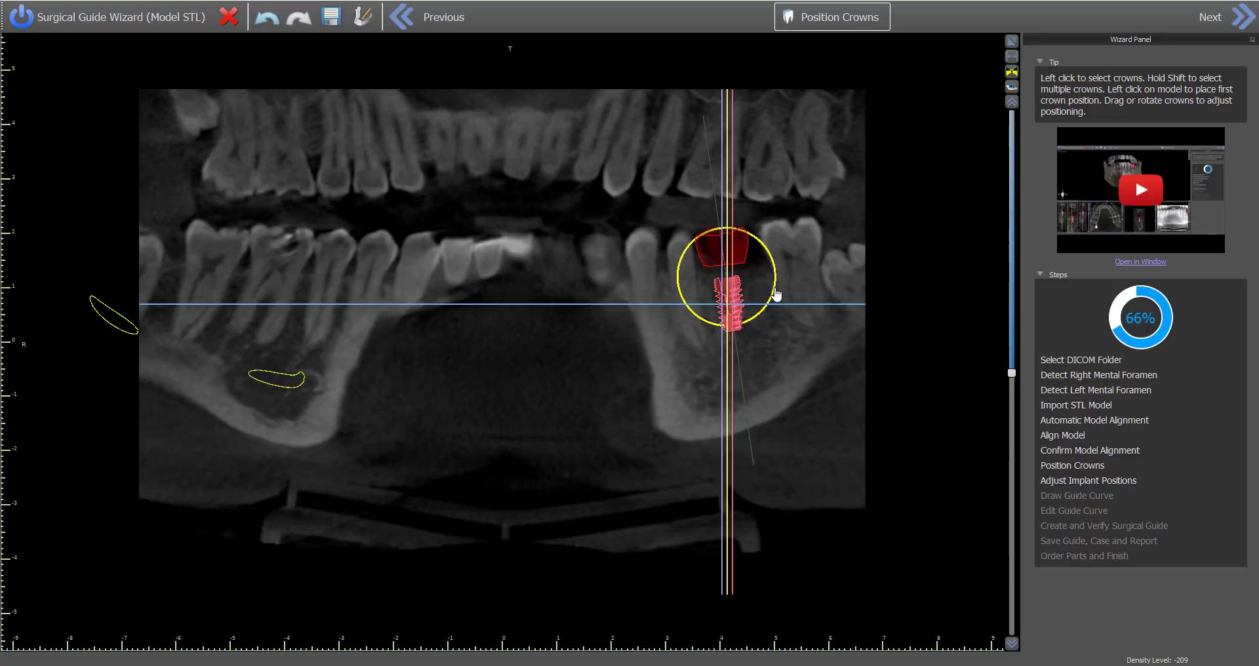
# - Shift the crown slightly toward the rear molar and adjust its tilt within the gap
pyautogui.click(743, 261)
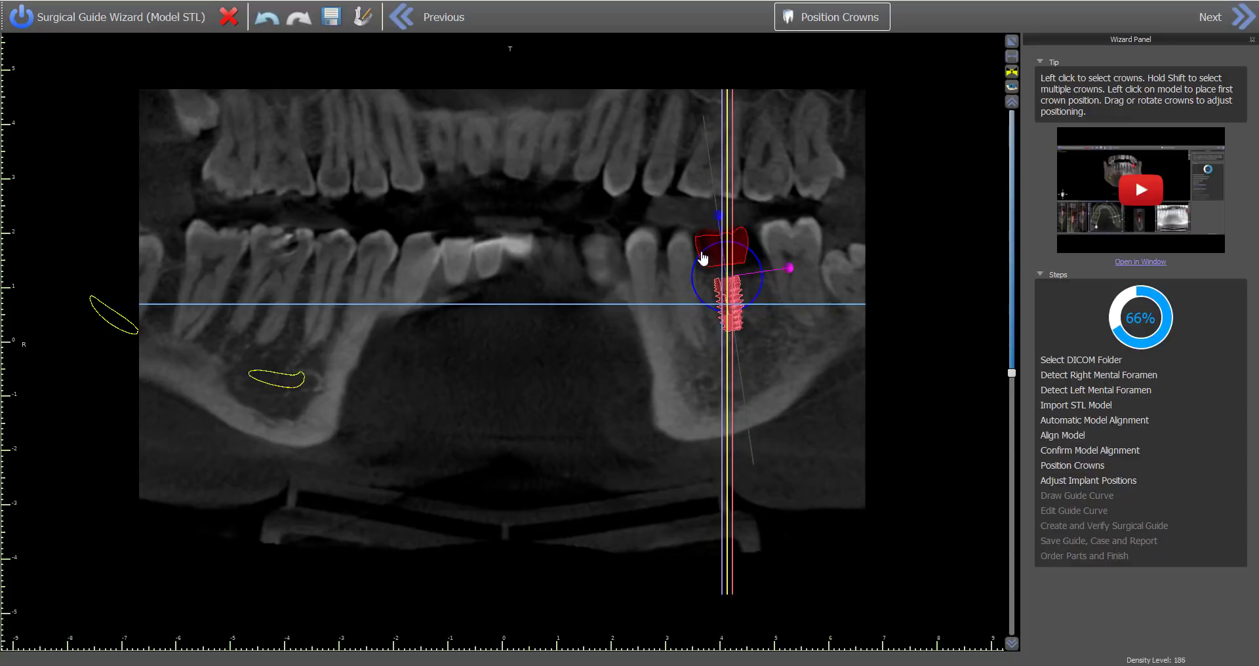
pyautogui.click(702, 227)
pyautogui.click(726, 249)
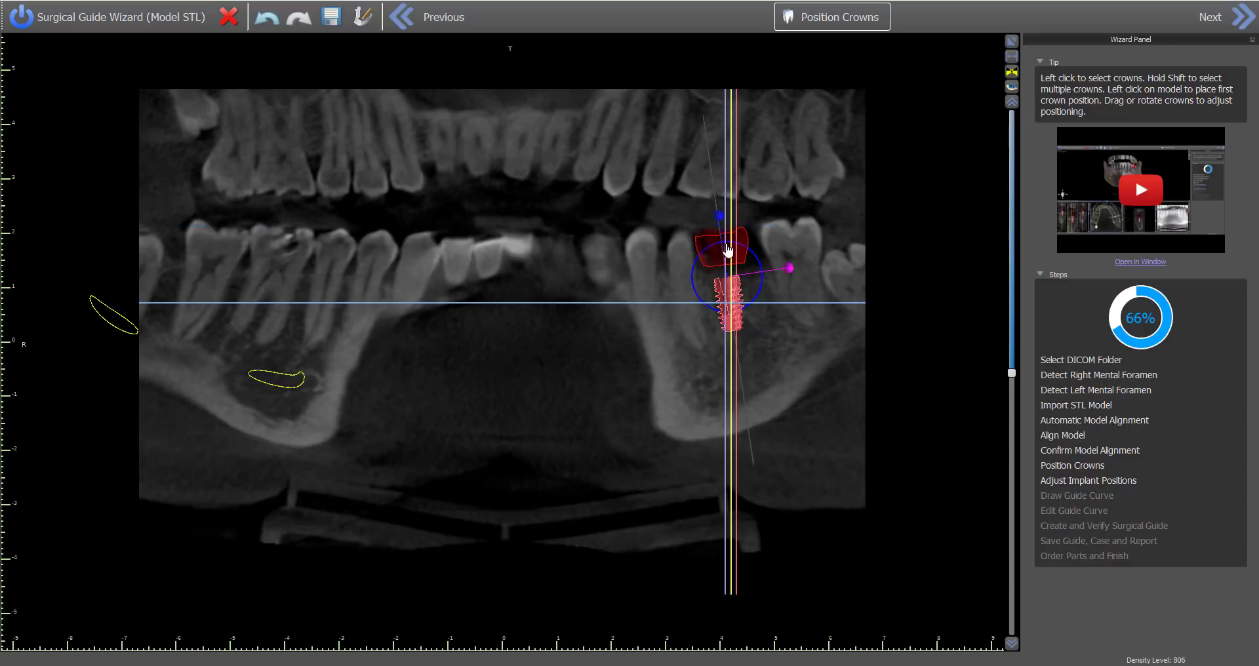
pyautogui.click(745, 216)
pyautogui.moveTo(706, 245)
pyautogui.mouseDown()
pyautogui.moveTo(744, 256)
pyautogui.moveTo(713, 241)
pyautogui.moveTo(688, 252)
pyautogui.moveTo(708, 245)
pyautogui.mouseUp()
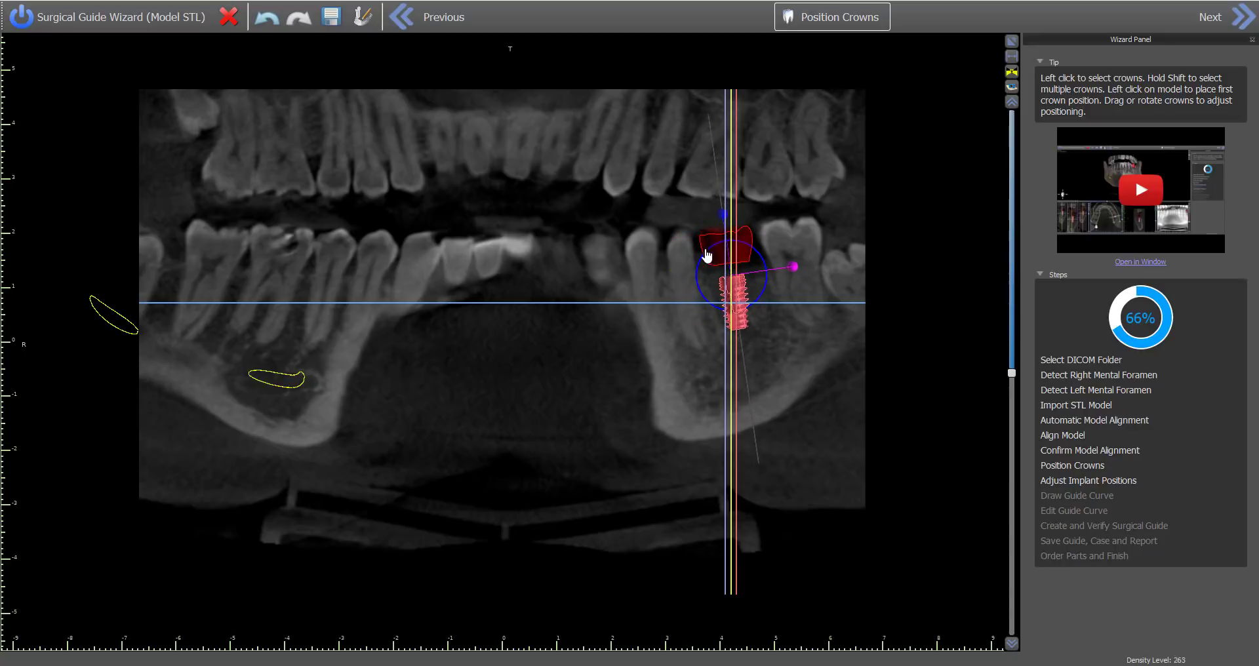
pyautogui.moveTo(699, 289)
pyautogui.mouseDown()
pyautogui.moveTo(697, 276)
pyautogui.moveTo(708, 309)
pyautogui.moveTo(701, 291)
pyautogui.mouseUp()
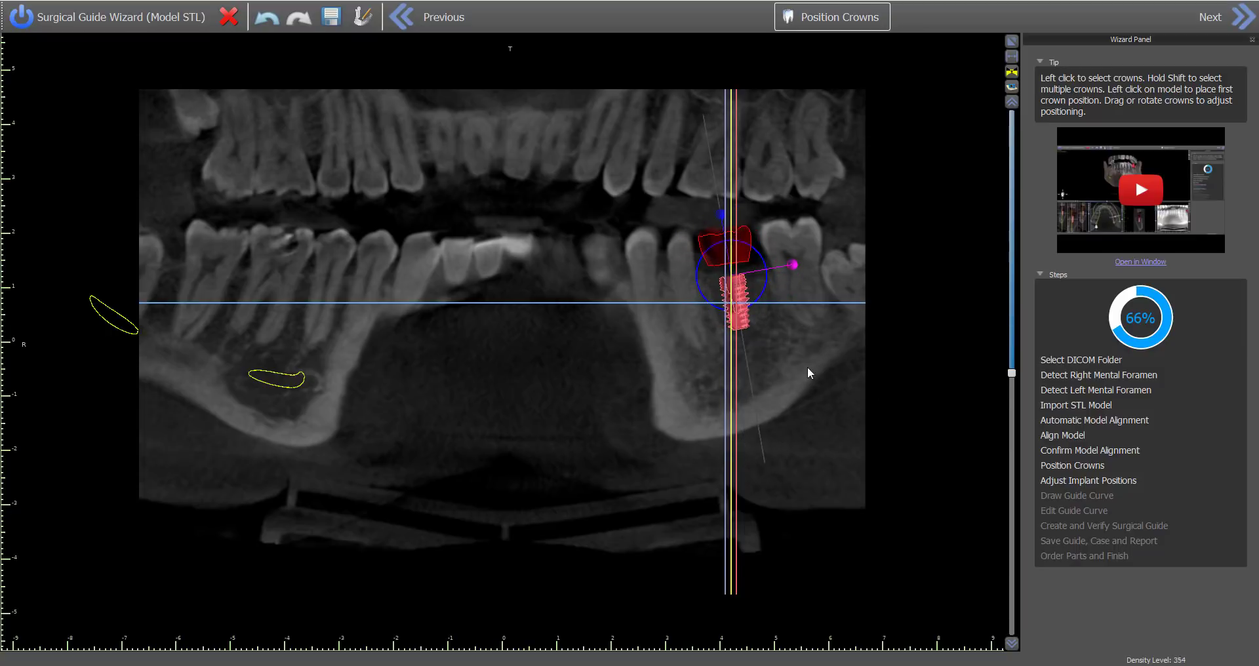
# - Fine-tune the crown's position between the neighbouring lower left teeth on the magnified panoramic view
pyautogui.scroll(3, 823, 348)
pyautogui.moveTo(892, 357); pyautogui.dragTo(715, 415)
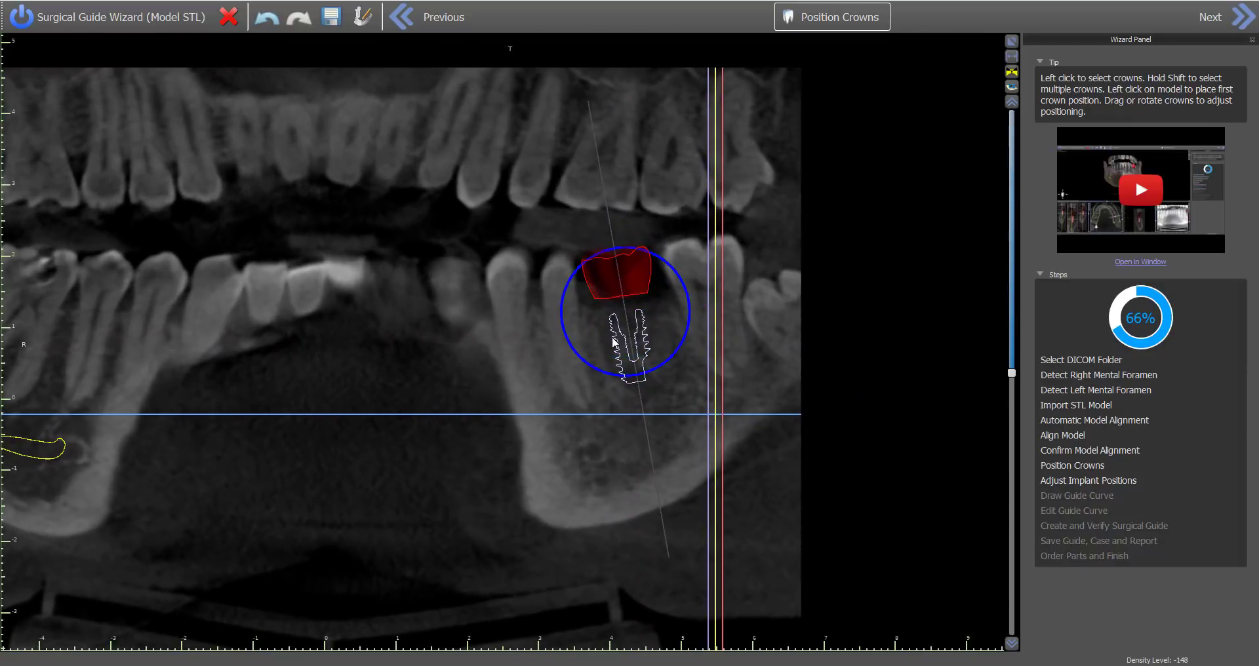
pyautogui.click(626, 285)
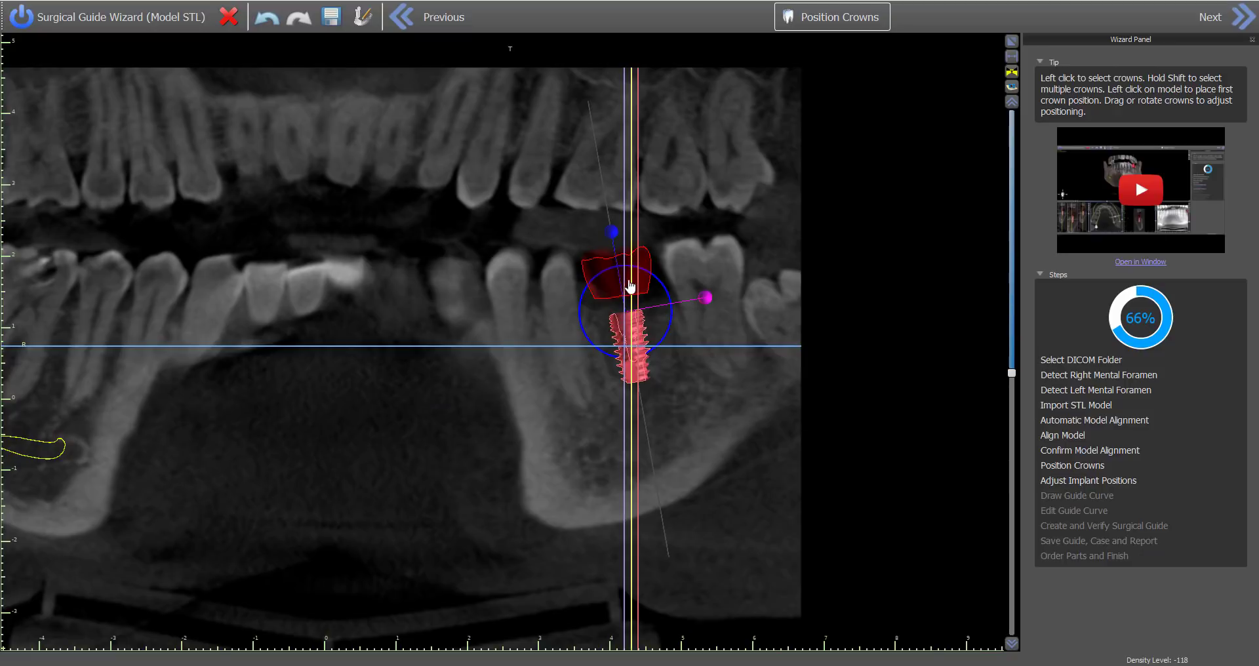
pyautogui.moveTo(591, 269); pyautogui.dragTo(590, 270)
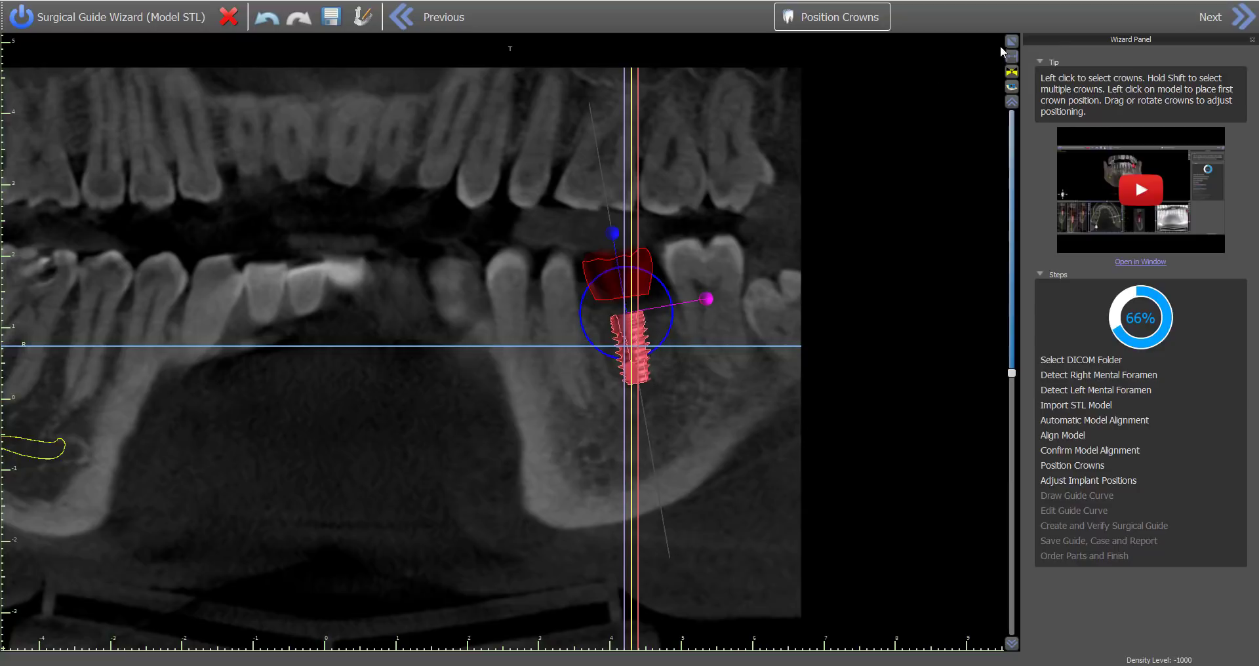
# - Widen the panoramic curve's band on the axial view so the slices around the implant cover more of the jaw
pyautogui.click(1017, 42)
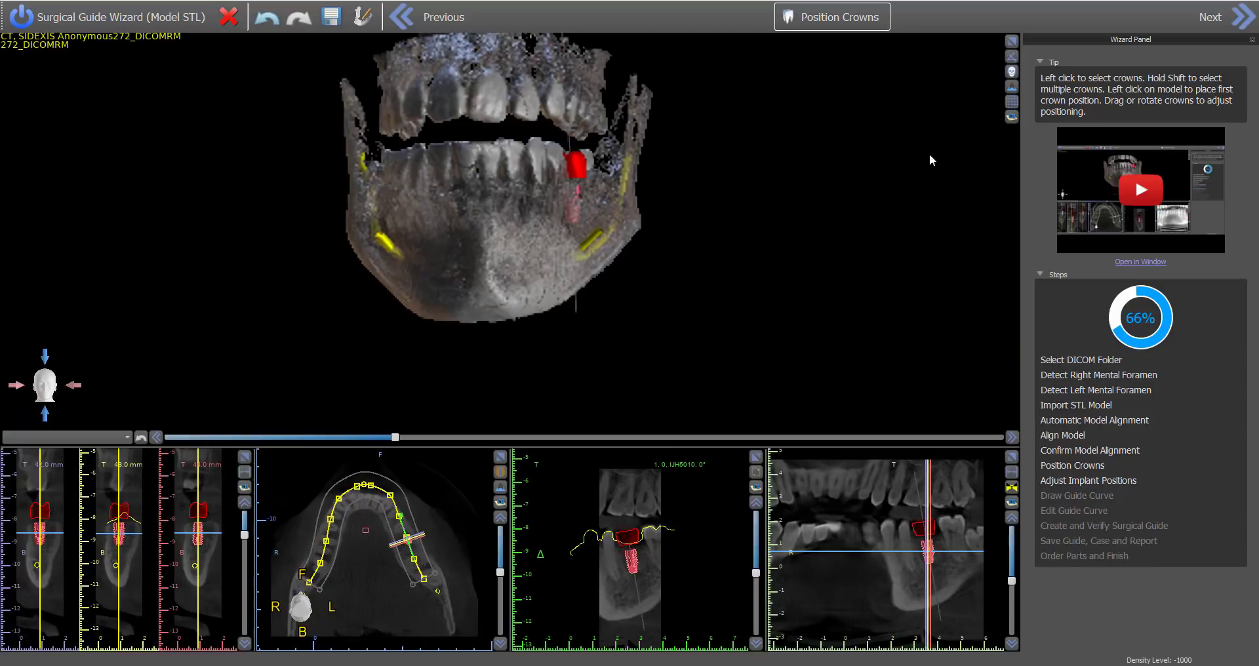
pyautogui.moveTo(812, 223); pyautogui.dragTo(670, 330)
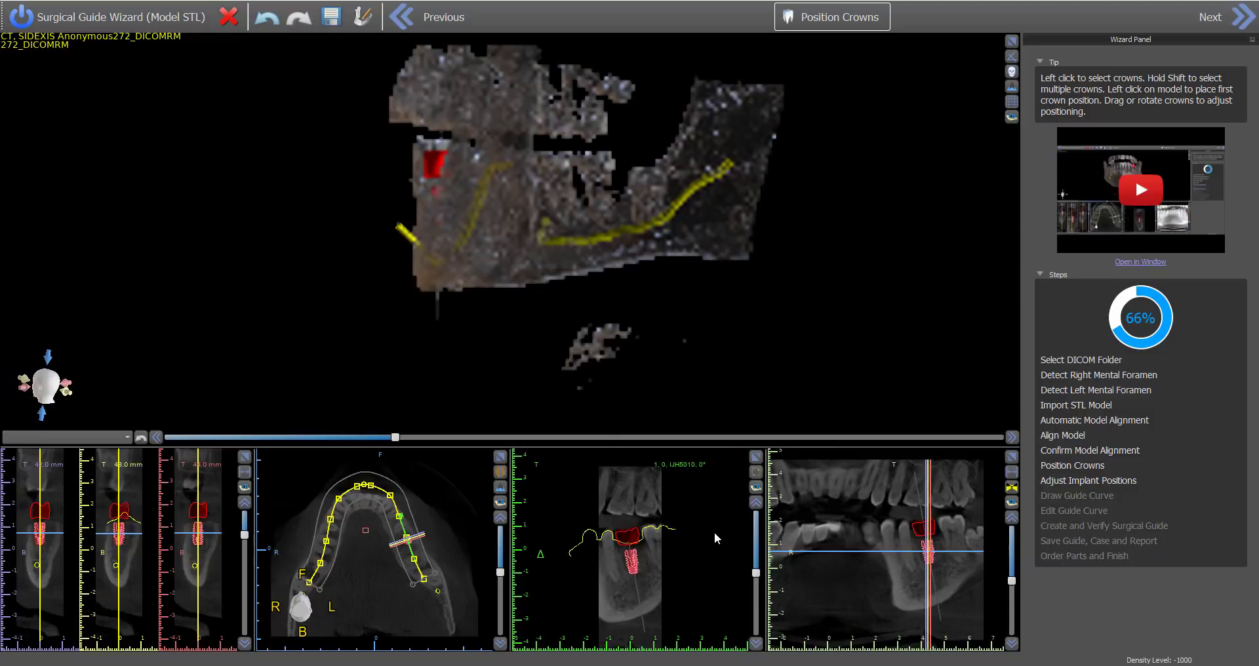
pyautogui.moveTo(714, 532); pyautogui.dragTo(710, 493, button='right')
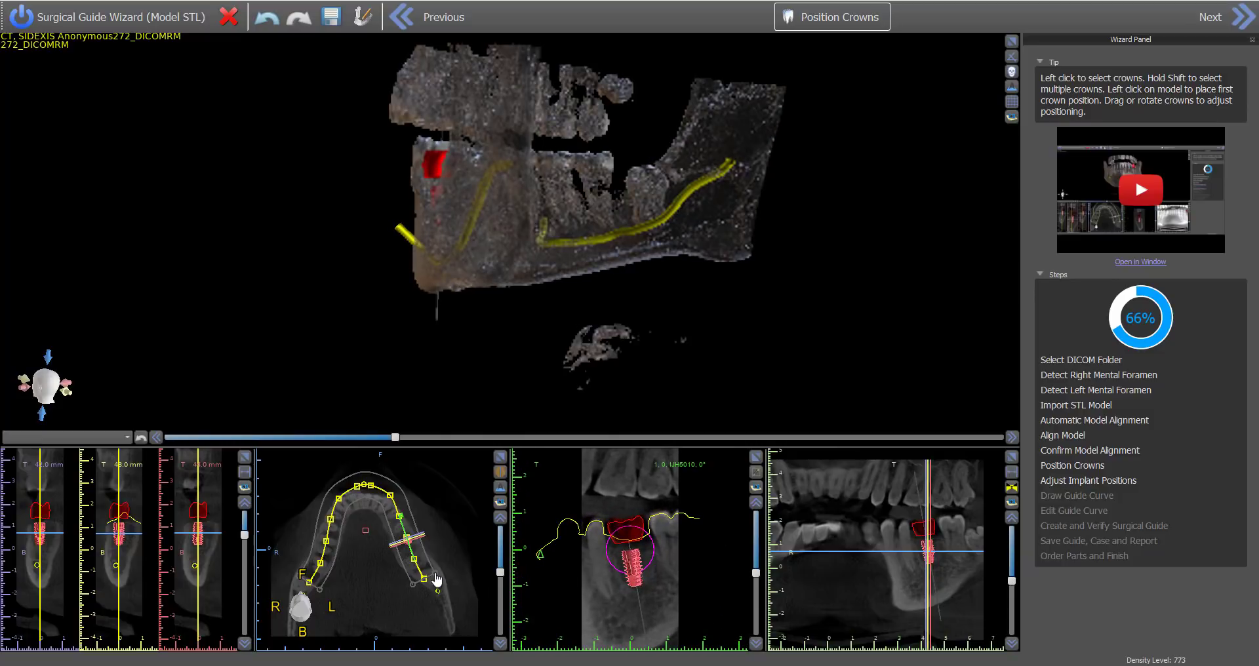
pyautogui.moveTo(435, 573); pyautogui.dragTo(444, 571)
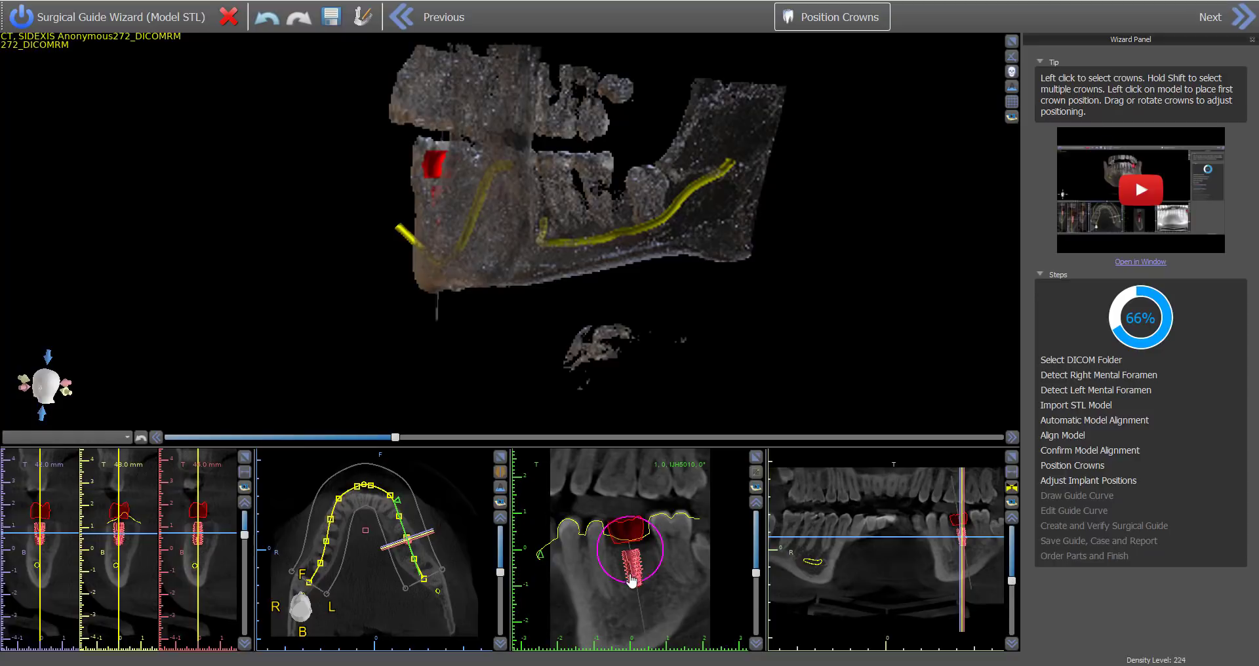
# - Examine the implant's clearance from the left nerve in 3D and in the enlarged implant slice, rotated about its axis from 0° to -130°
pyautogui.moveTo(532, 317); pyautogui.dragTo(490, 322)
pyautogui.scroll(5, 520, 313)
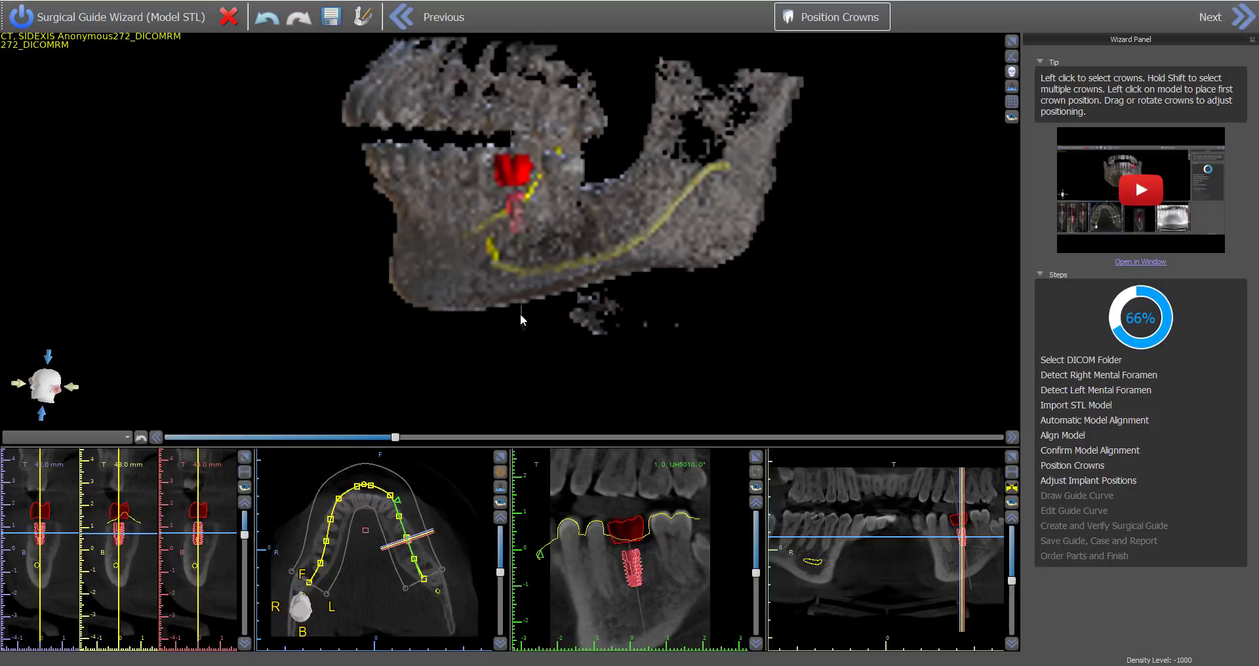
pyautogui.click(755, 457)
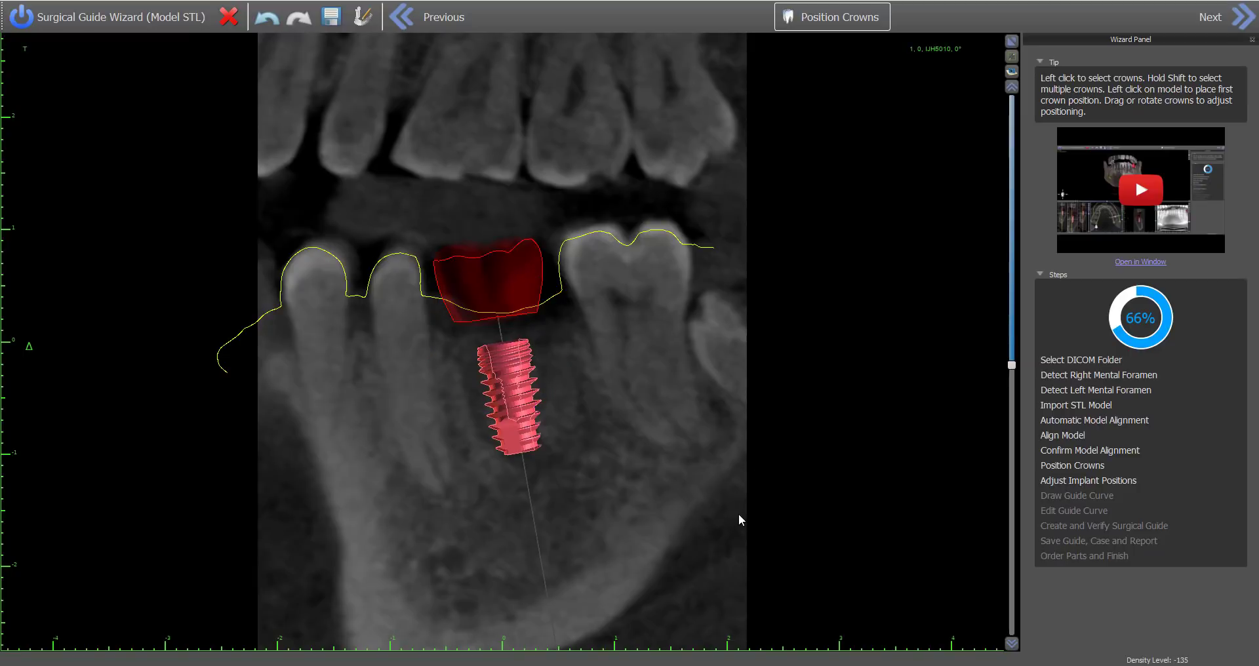
pyautogui.scroll(2, 738, 513)
pyautogui.scroll(2, 738, 513)
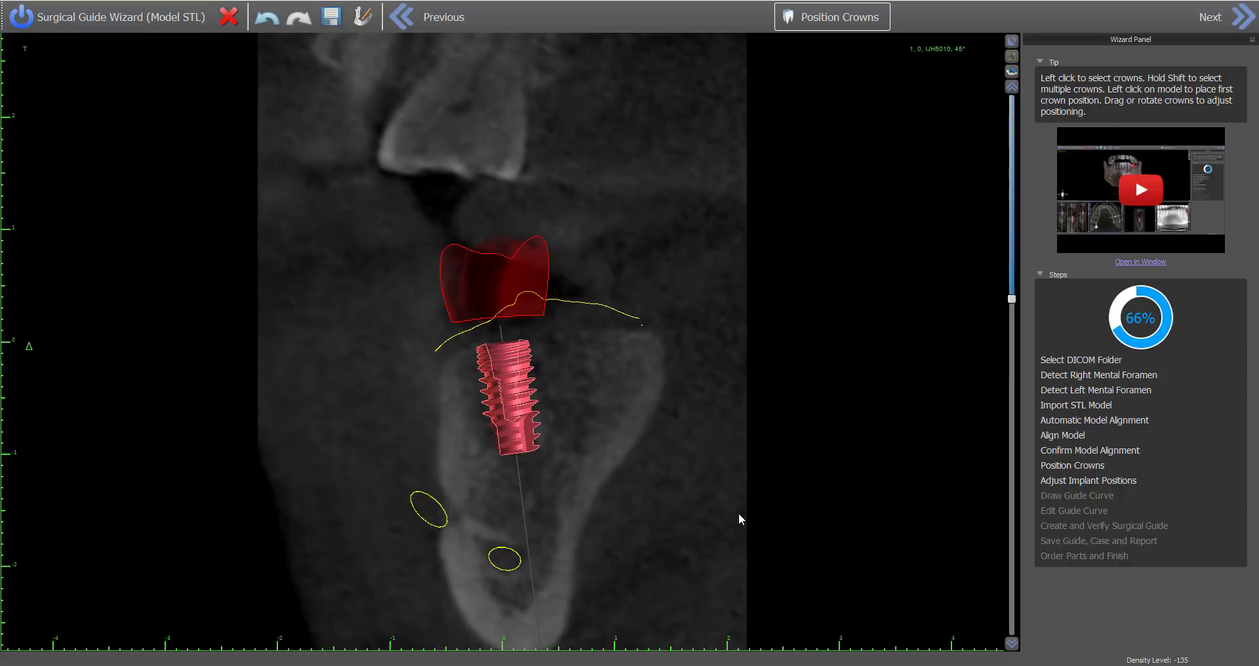
pyautogui.scroll(6, 738, 514)
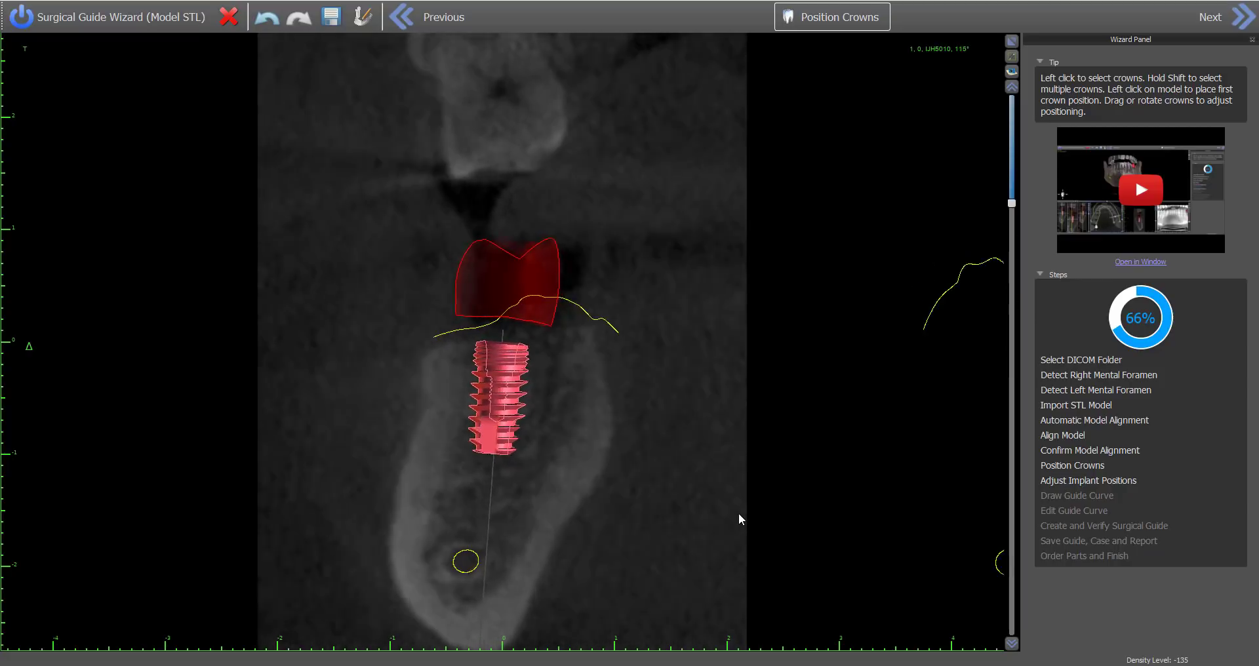
pyautogui.scroll(10, 738, 513)
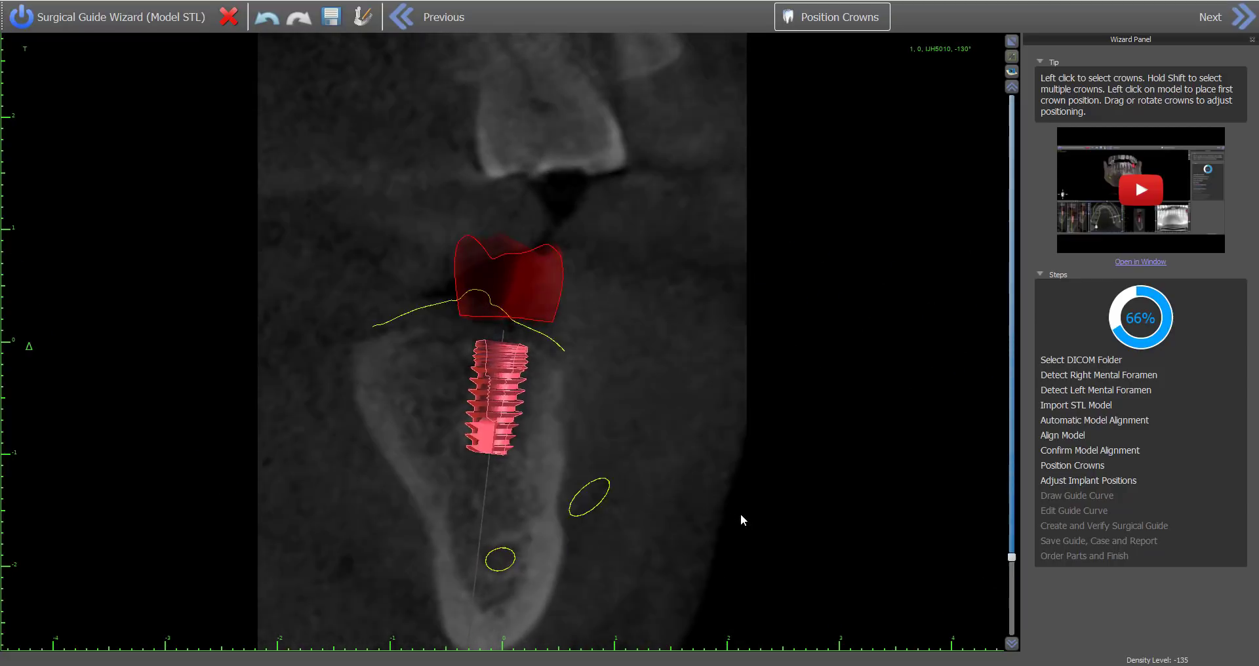
# - Check the enlarged implant slice while rotating it about the implant axis from -130° to 60°, and restore the multi-view layout
pyautogui.scroll(10, 741, 513)
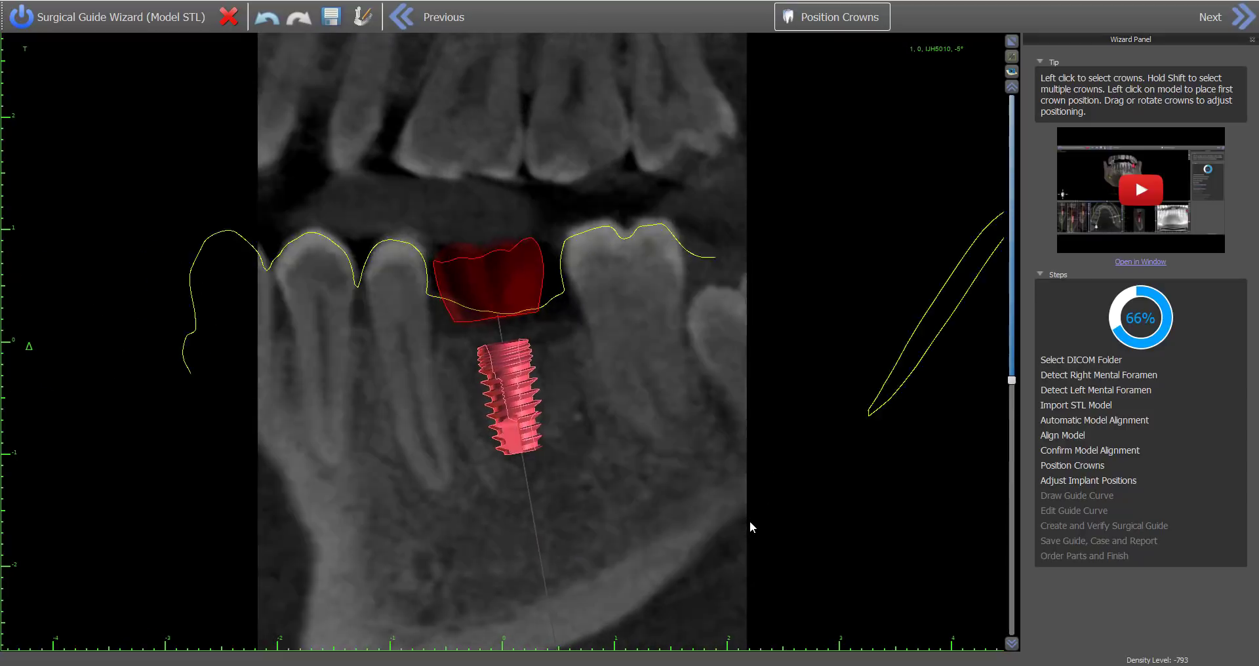
pyautogui.scroll(5, 750, 525)
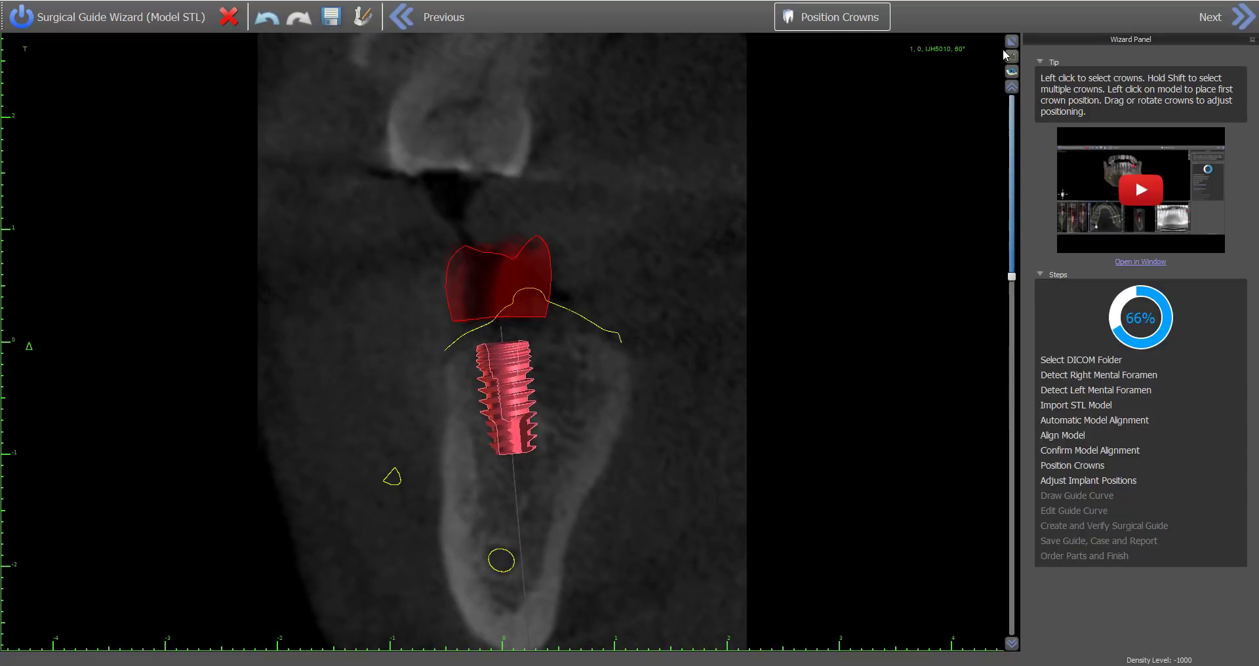
pyautogui.click(1005, 53)
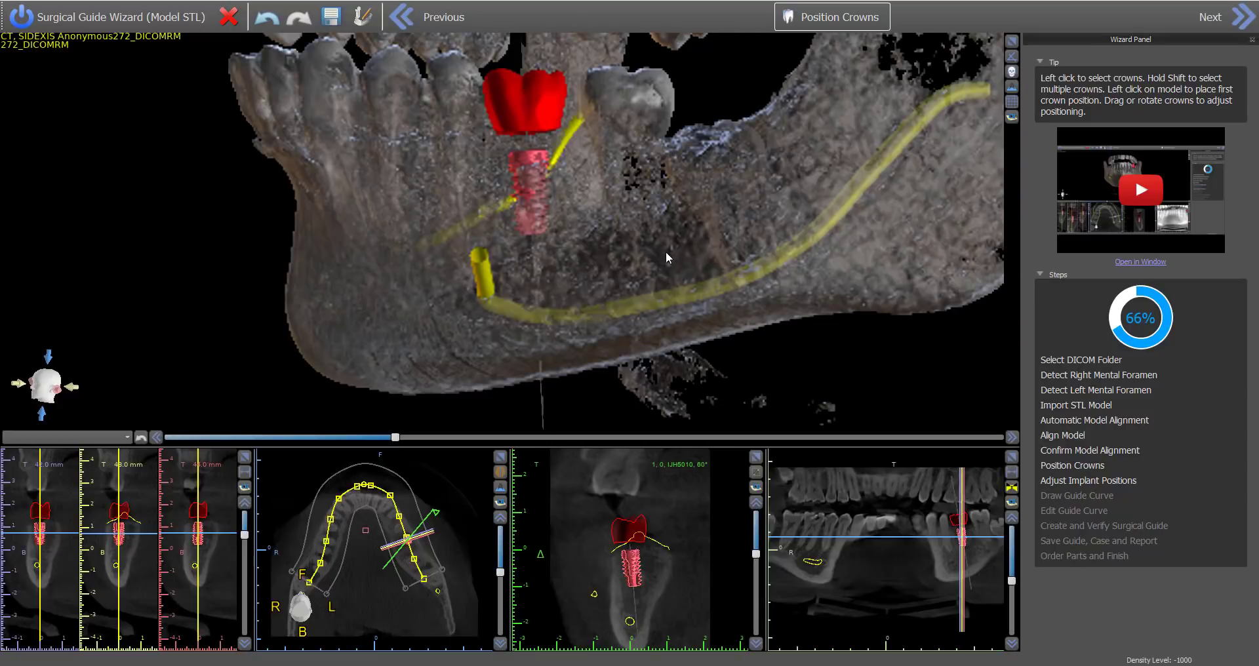
# - Select the crown in the 3D view and adjust its position between the neighbouring teeth from an occlusal viewpoint
pyautogui.moveTo(666, 258); pyautogui.dragTo(510, 205)
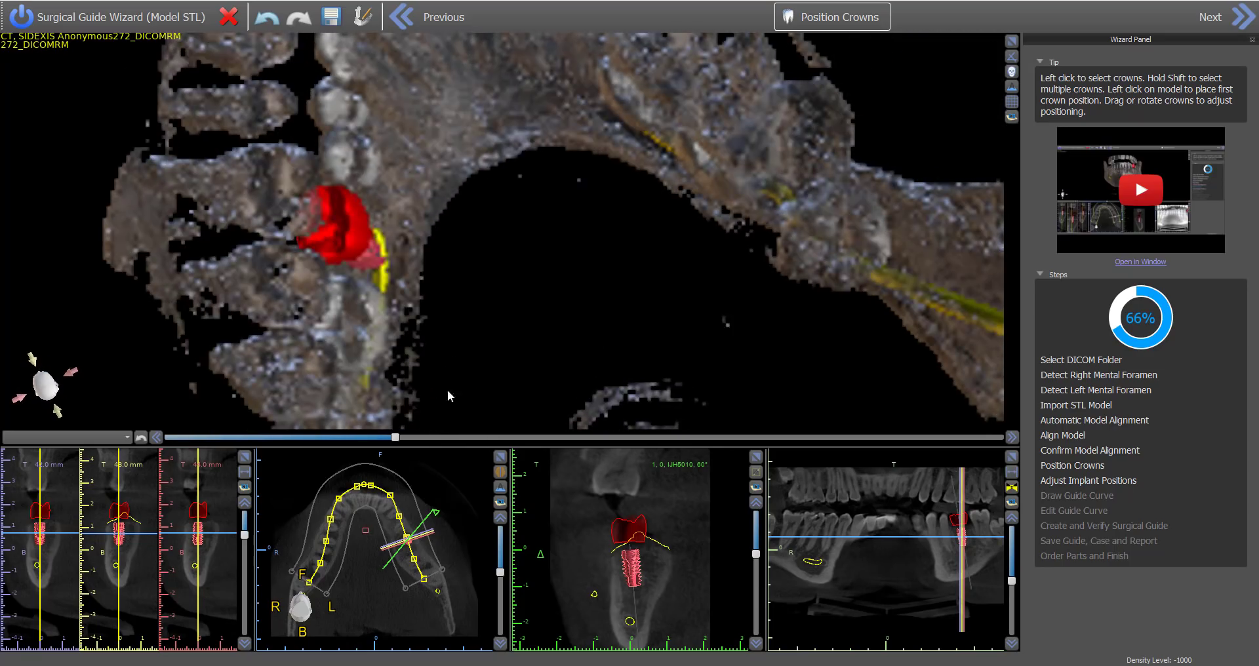
pyautogui.click(348, 233)
pyautogui.moveTo(347, 233); pyautogui.dragTo(361, 230)
pyautogui.moveTo(440, 196)
pyautogui.mouseDown()
pyautogui.moveTo(445, 210)
pyautogui.moveTo(448, 181)
pyautogui.mouseUp()
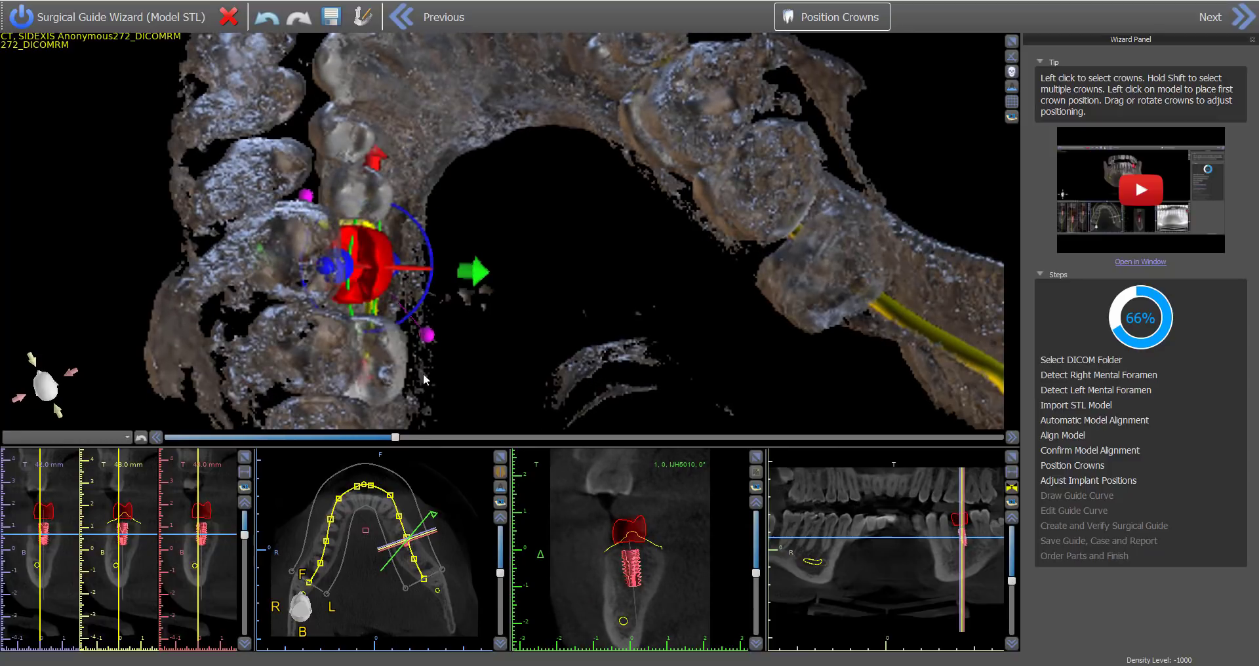
# - Tilt the crown and implant slightly to follow the jawbone and nudge them, viewed in 3D from behind the molar
pyautogui.moveTo(372, 302); pyautogui.dragTo(529, 134, button='right')
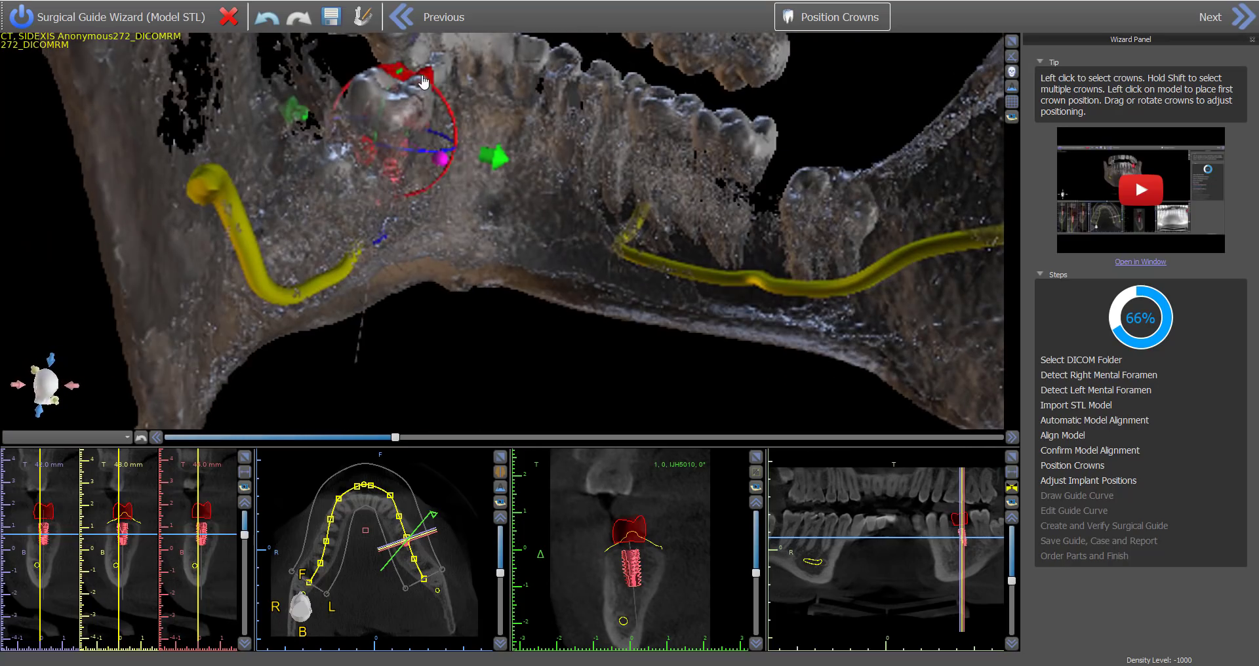
pyautogui.moveTo(437, 96); pyautogui.dragTo(470, 109)
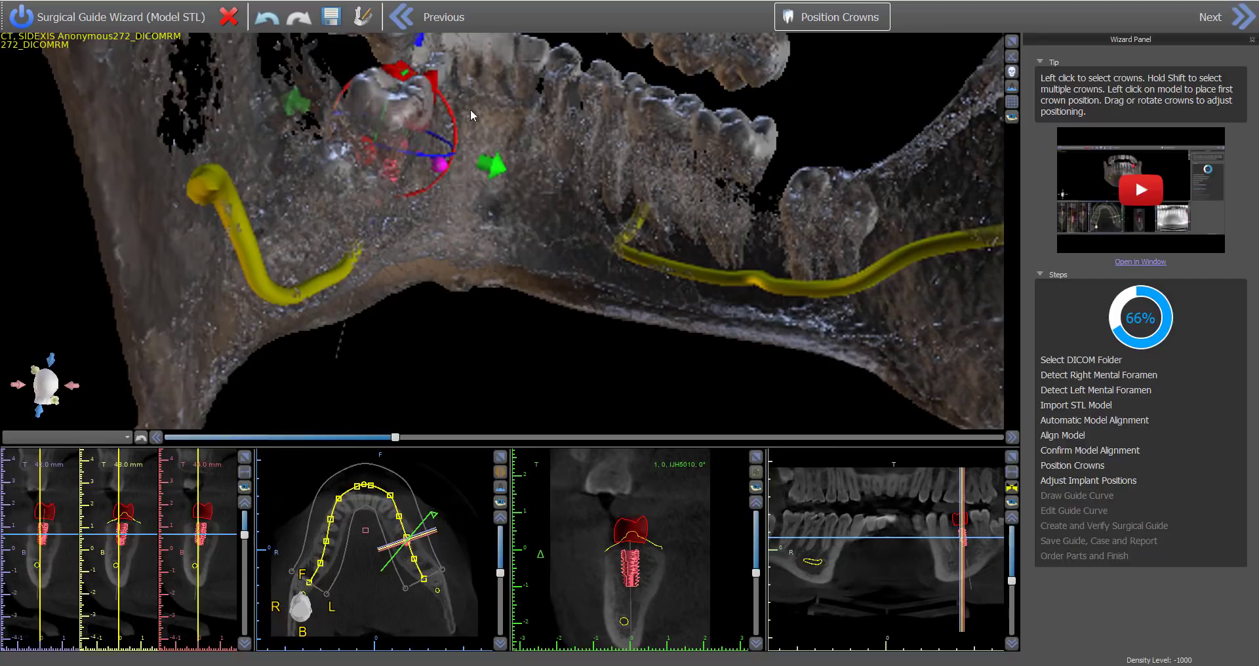
pyautogui.moveTo(494, 172)
pyautogui.mouseDown()
pyautogui.moveTo(444, 154)
pyautogui.moveTo(497, 171)
pyautogui.mouseUp()
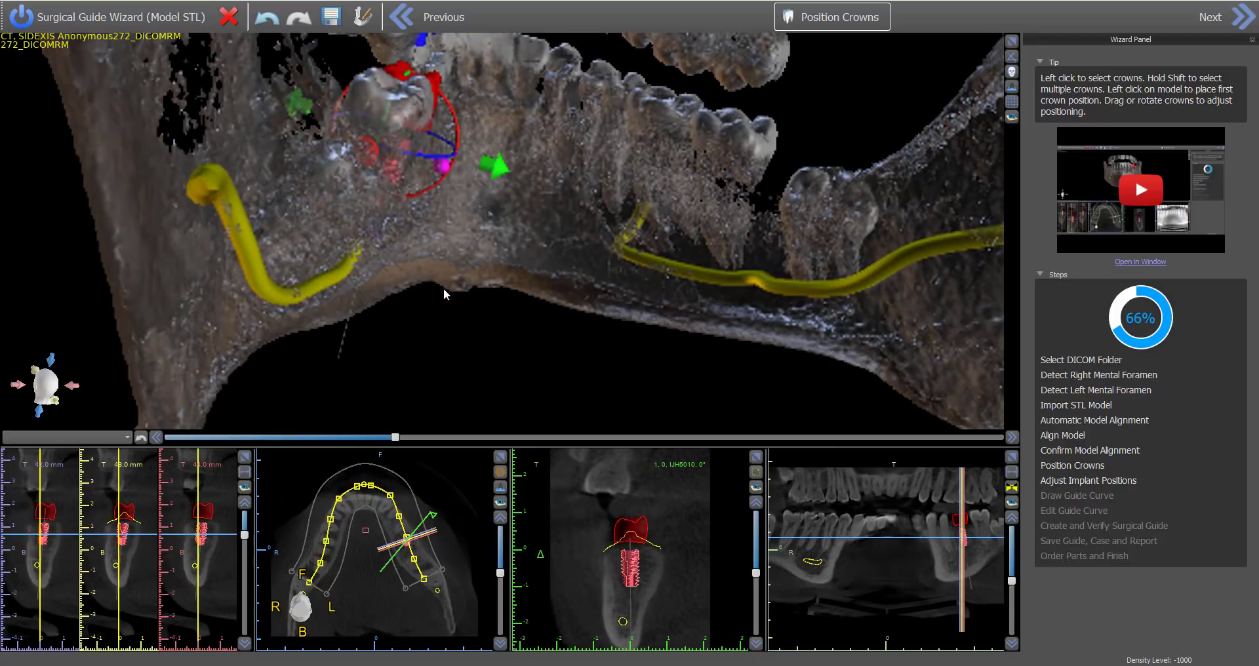
# - Examine the crown and implant in 3D from the cheek and tongue sides against the adjacent teeth and the nerve
pyautogui.moveTo(157, 305); pyautogui.dragTo(413, 317)
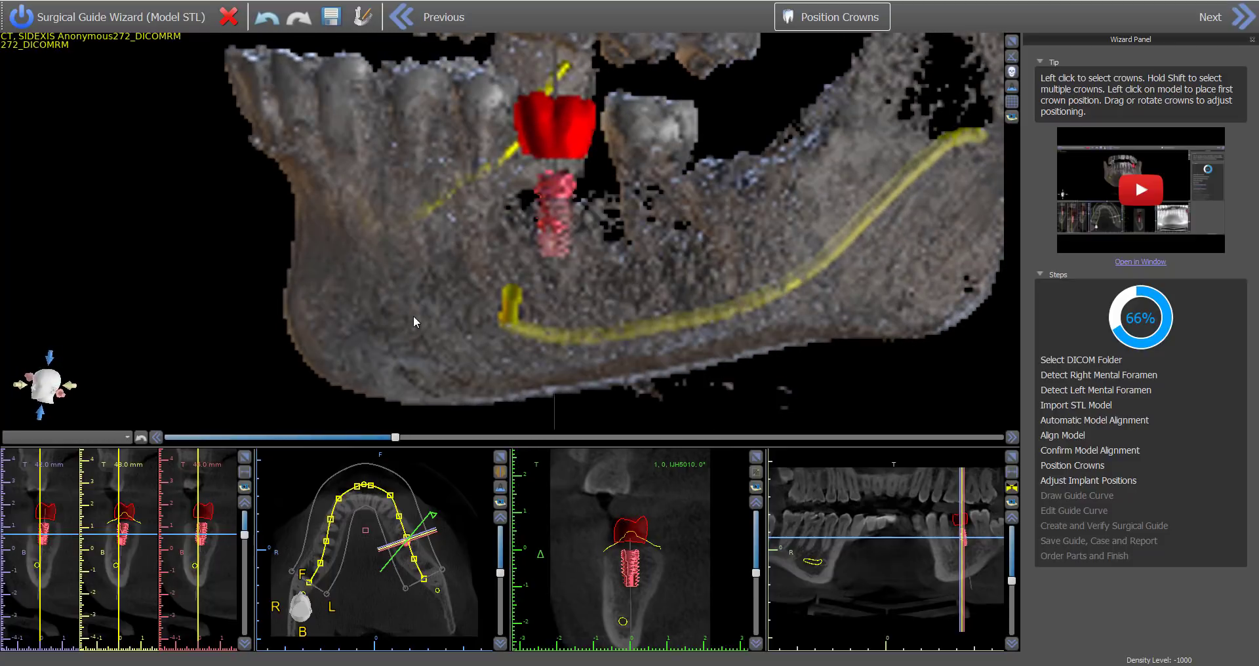
pyautogui.moveTo(413, 317); pyautogui.dragTo(393, 345, button='right')
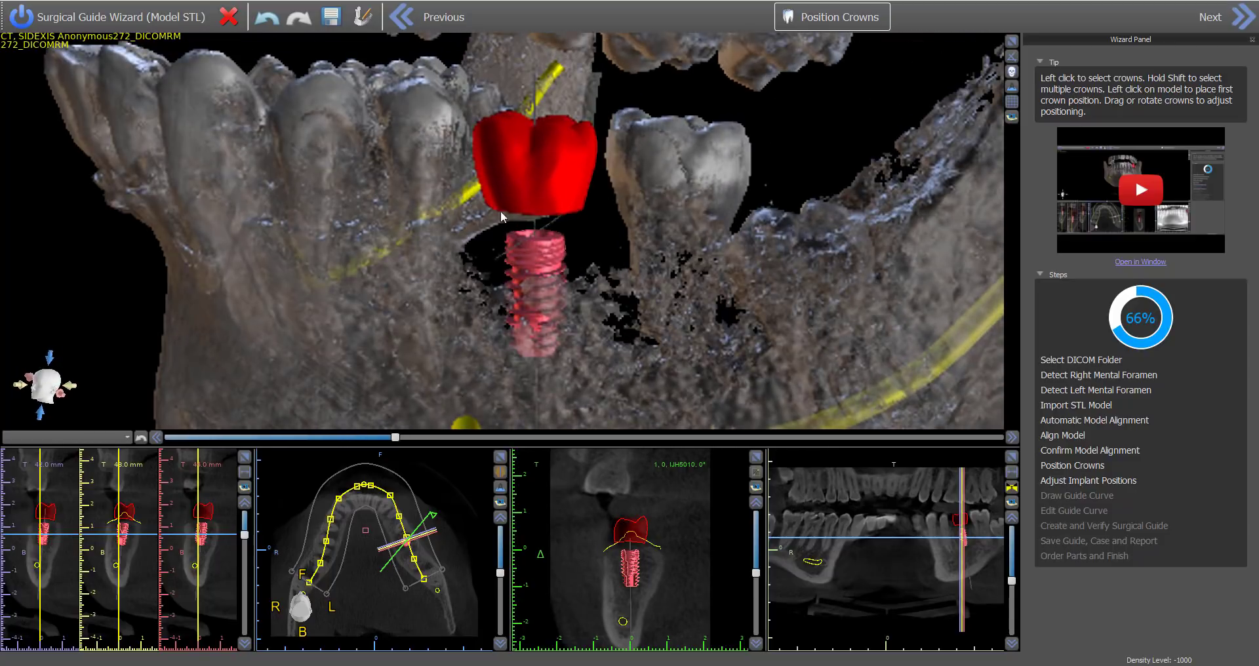
pyautogui.click(506, 181)
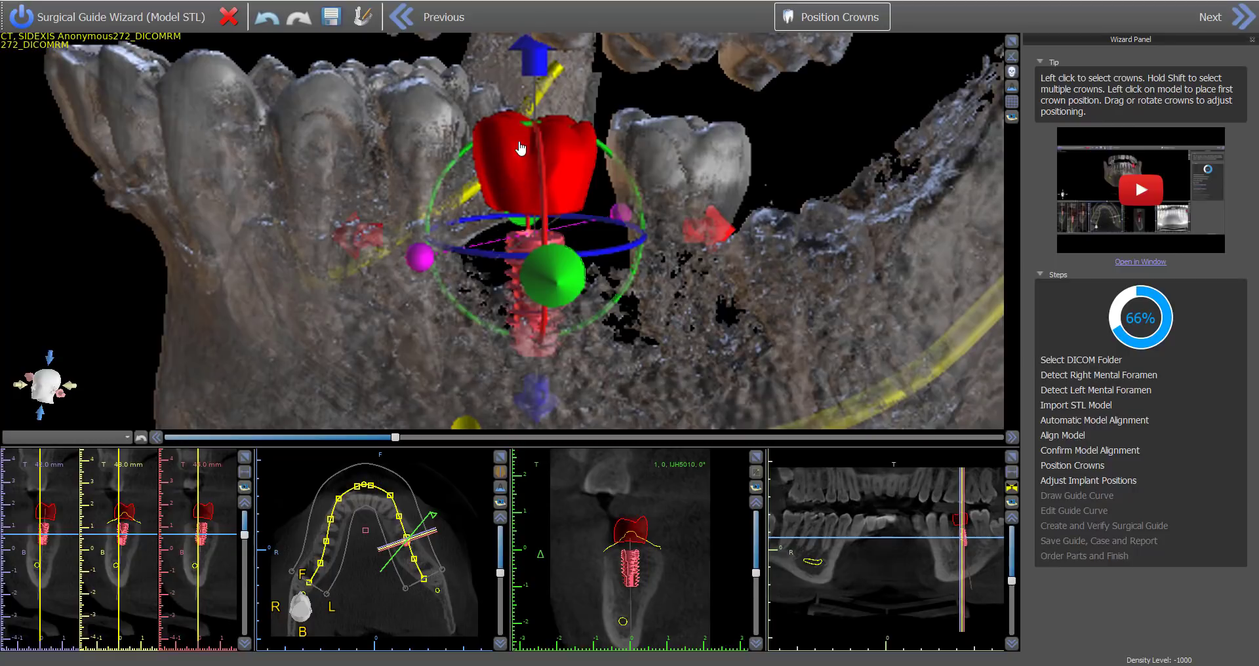
pyautogui.moveTo(421, 310); pyautogui.dragTo(386, 313)
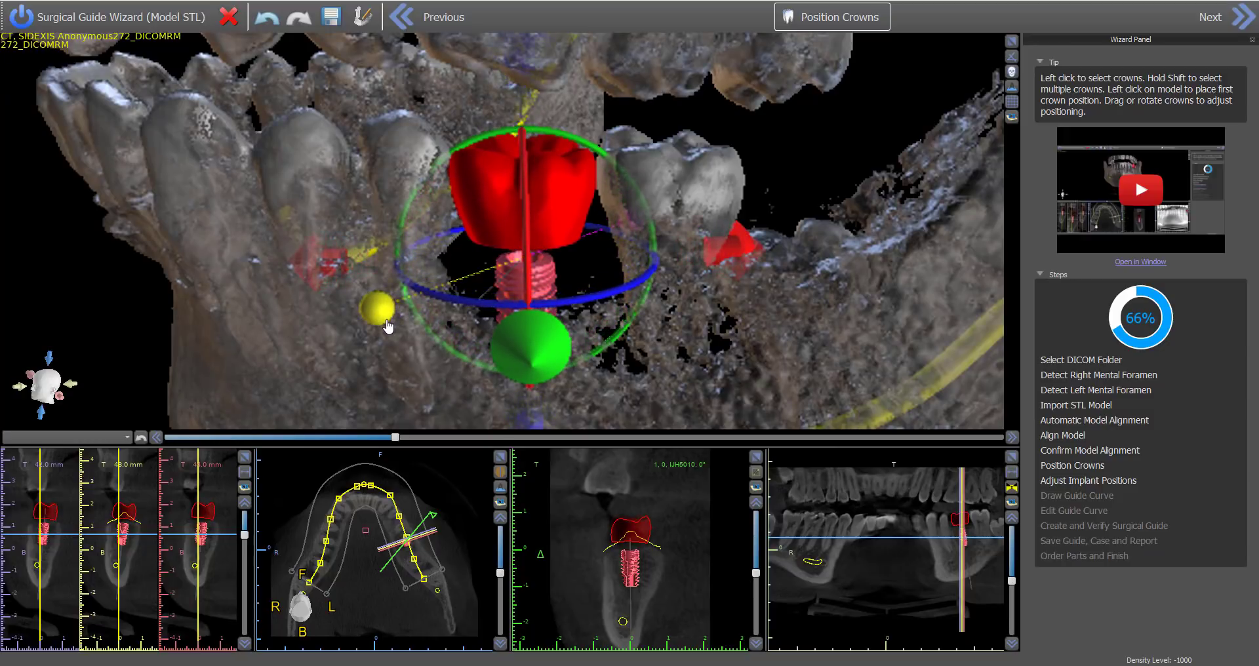
pyautogui.moveTo(785, 313); pyautogui.dragTo(432, 216)
pyautogui.click(407, 183)
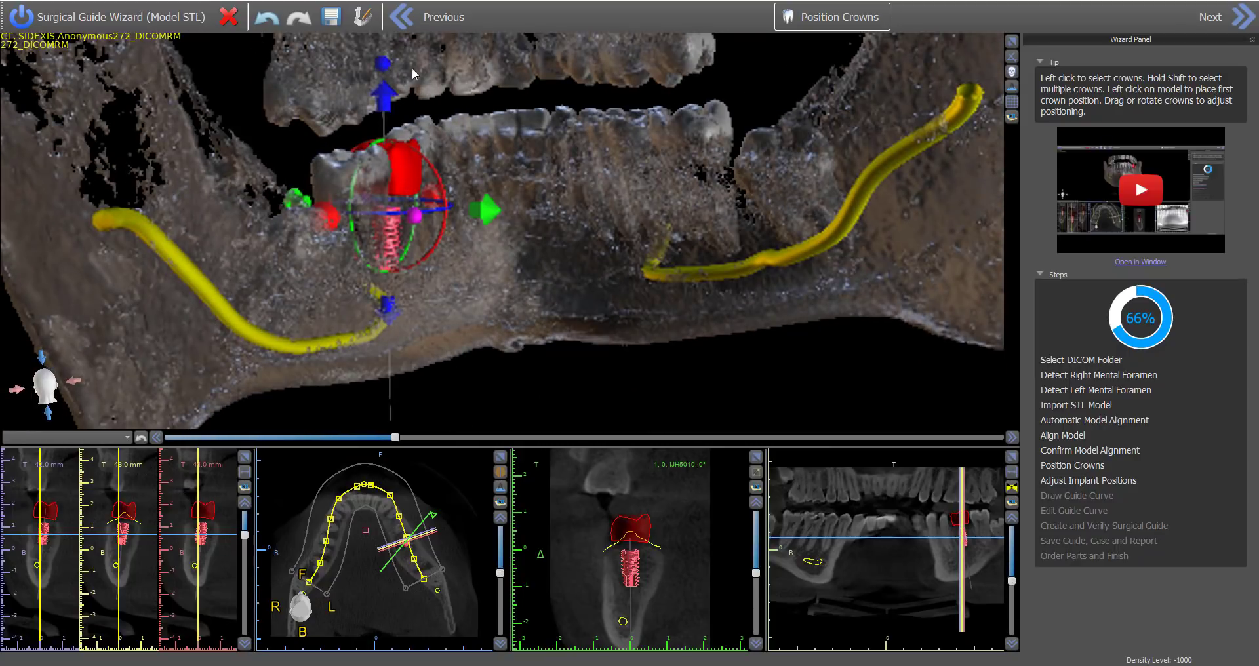
pyautogui.moveTo(585, 120); pyautogui.dragTo(328, 220)
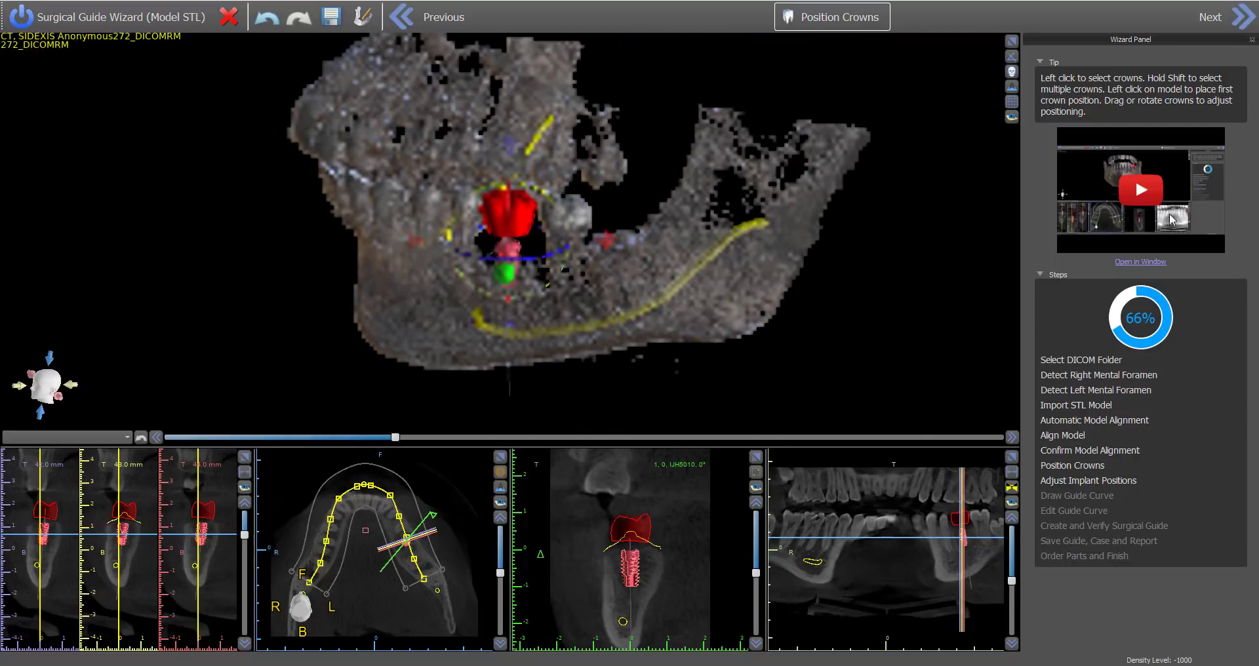
# - Advance to Adjust Implant Positions and nudge the implant within the bone on the enlarged implant slice
pyautogui.click(1242, 30)
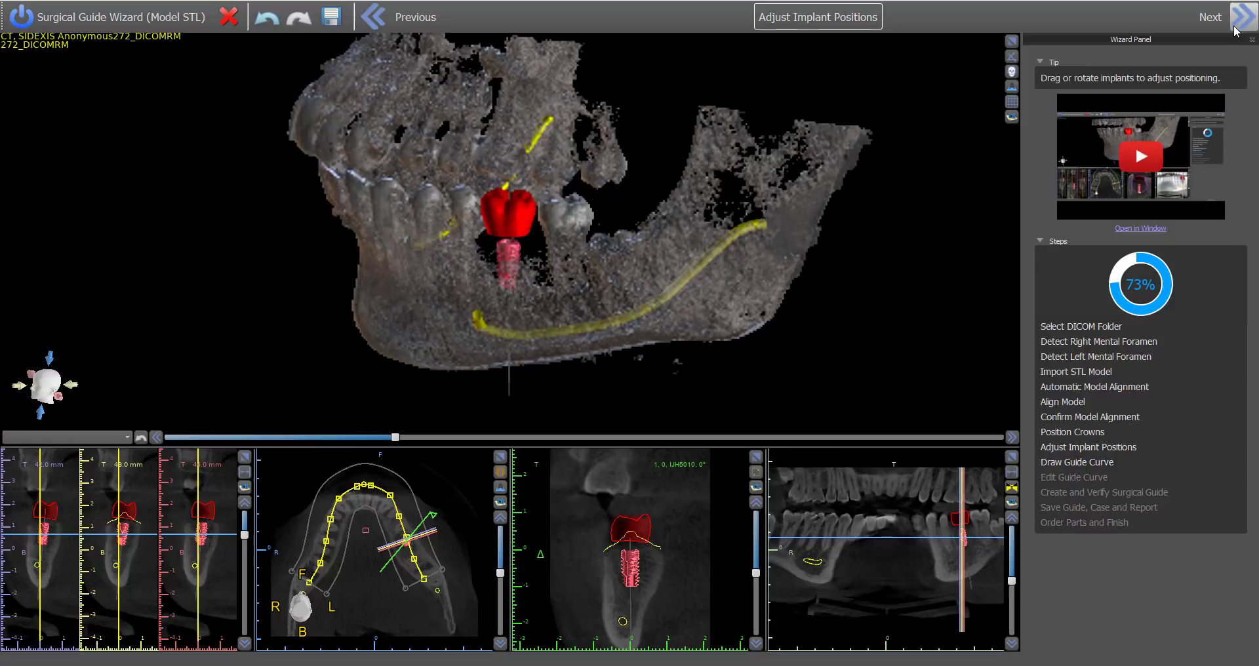
pyautogui.click(755, 457)
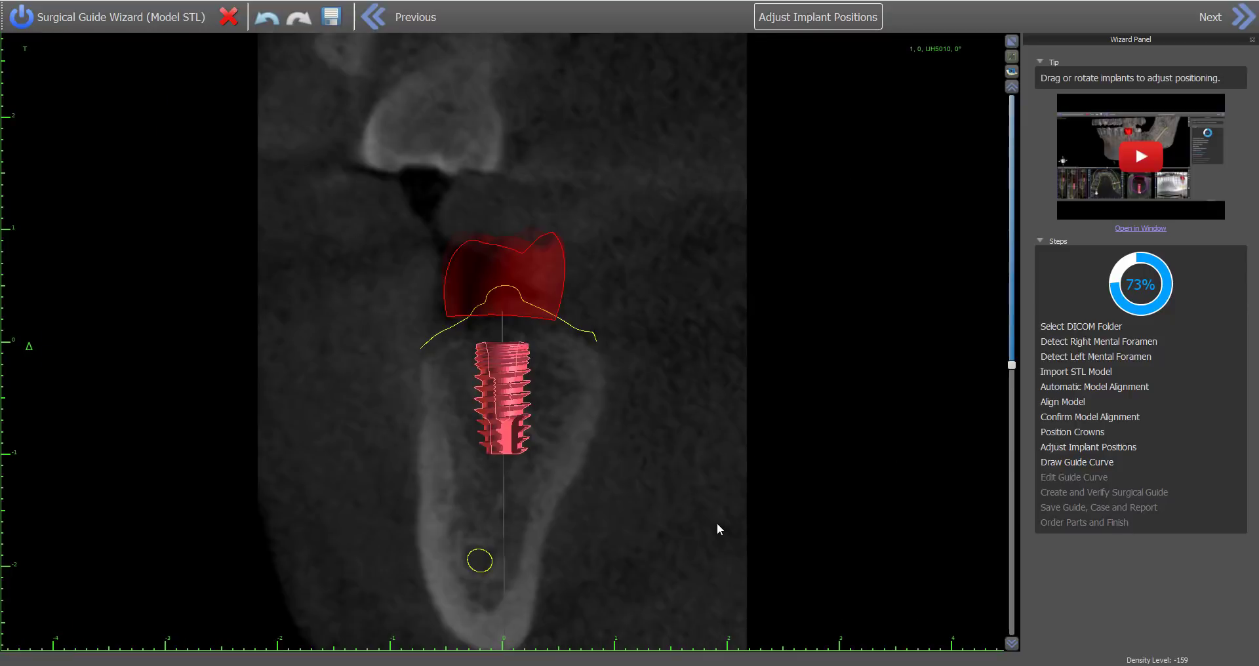
pyautogui.scroll(3, 699, 426)
pyautogui.click(581, 269)
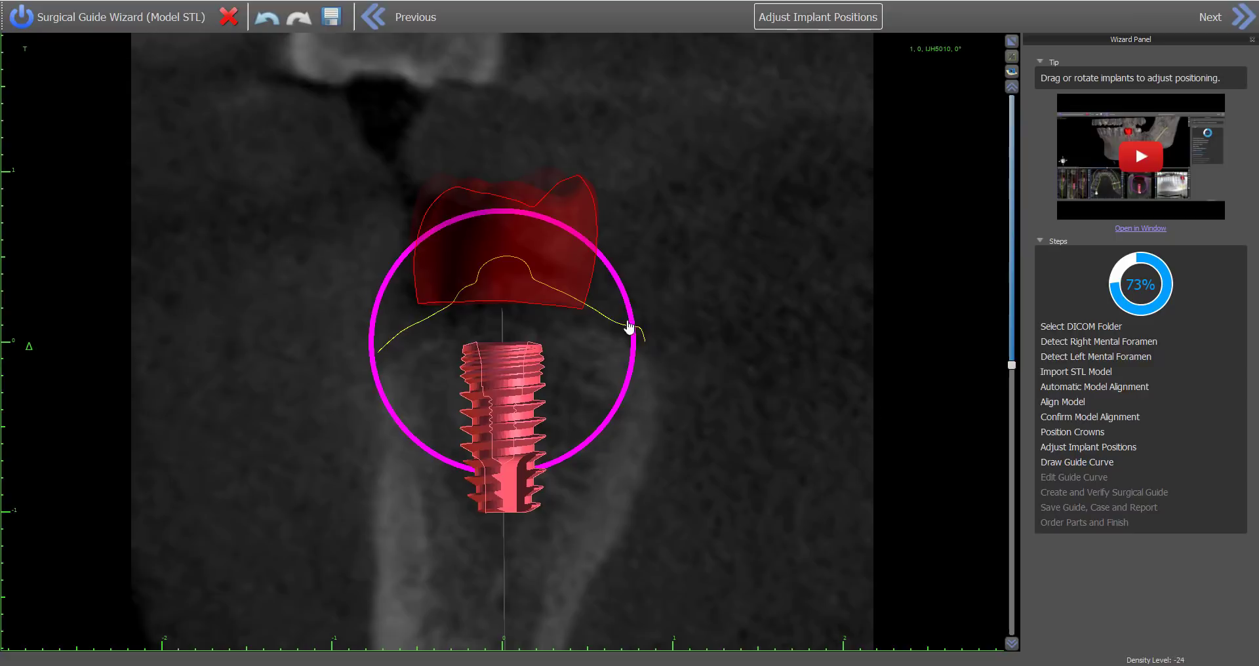
pyautogui.scroll(20, 797, 347)
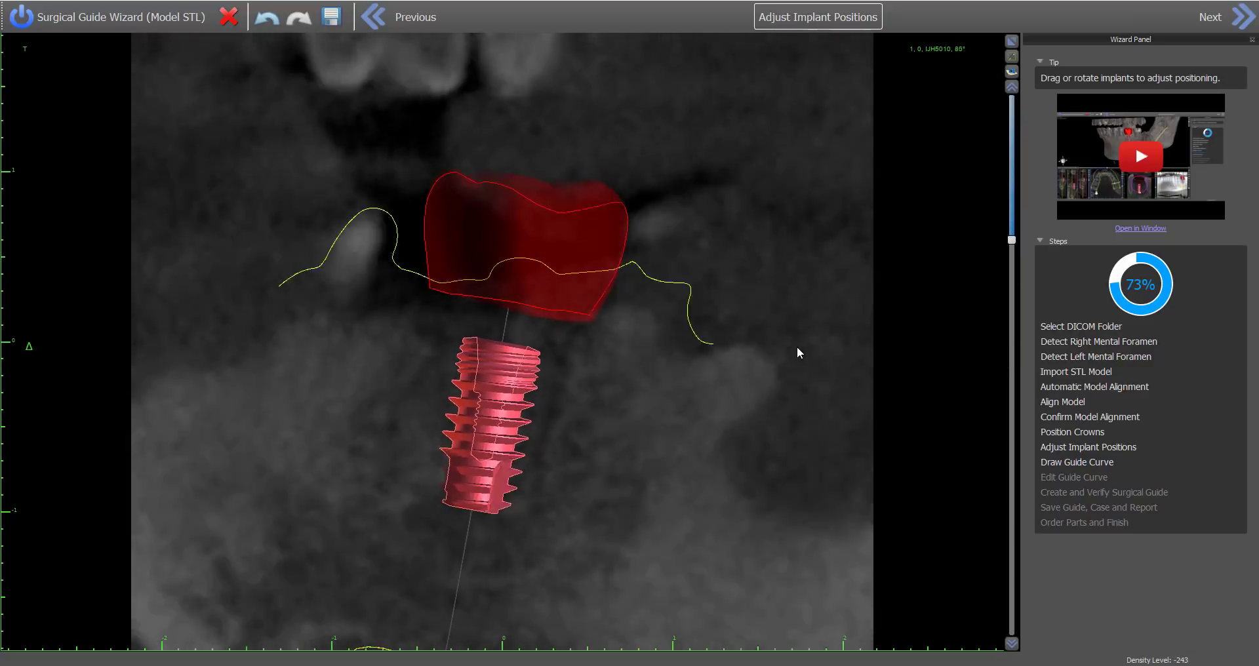
pyautogui.moveTo(499, 411)
pyautogui.mouseDown()
pyautogui.moveTo(488, 413)
pyautogui.moveTo(535, 408)
pyautogui.moveTo(501, 434)
pyautogui.moveTo(497, 407)
pyautogui.mouseUp()
# - Shift the implant slightly between the bone walls on the implant slice rotated to -160°
pyautogui.scroll(15, 806, 415)
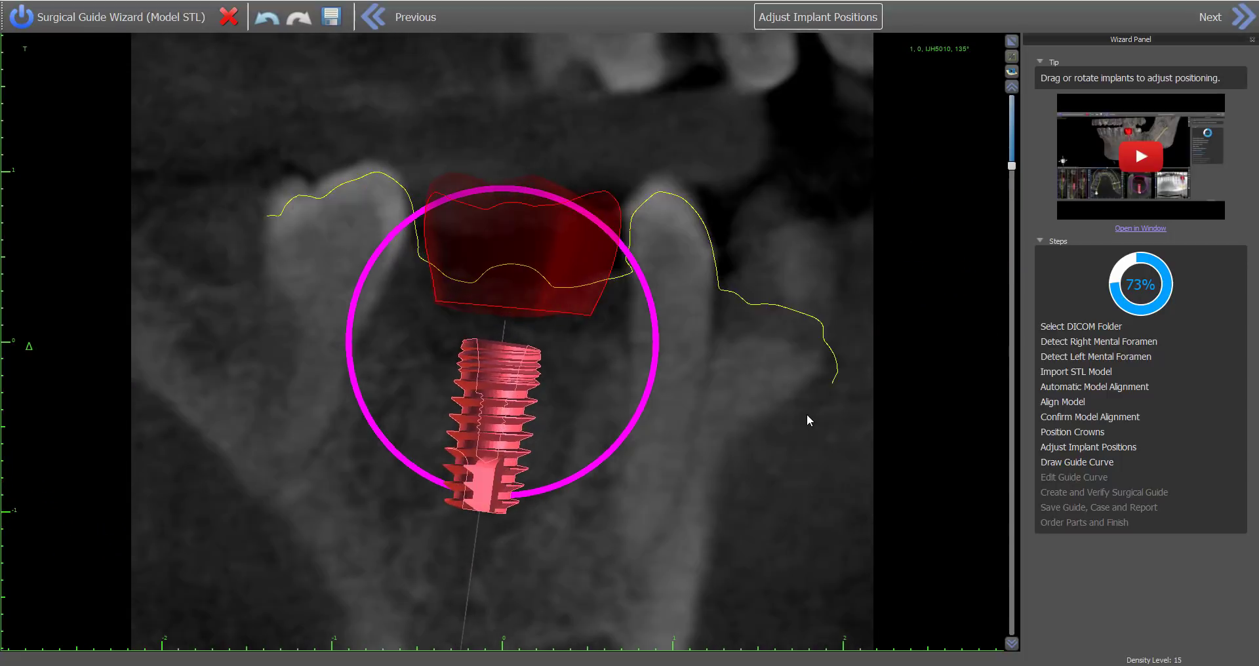
pyautogui.scroll(5, 804, 402)
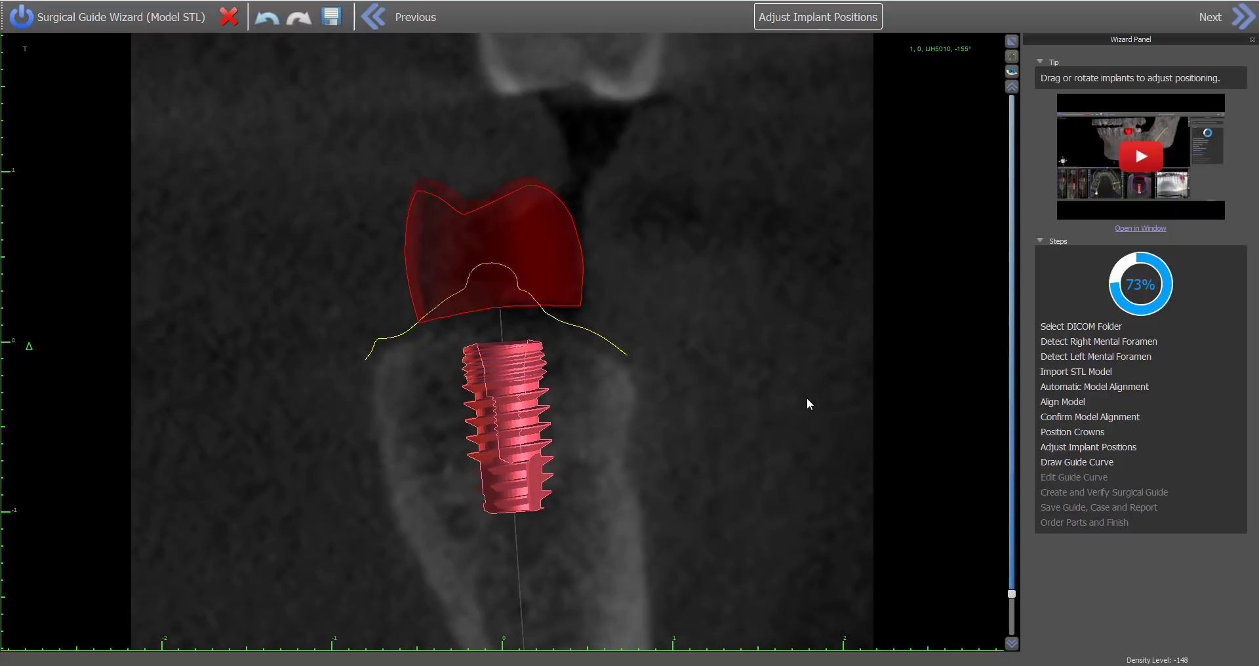
pyautogui.scroll(-1, 807, 399)
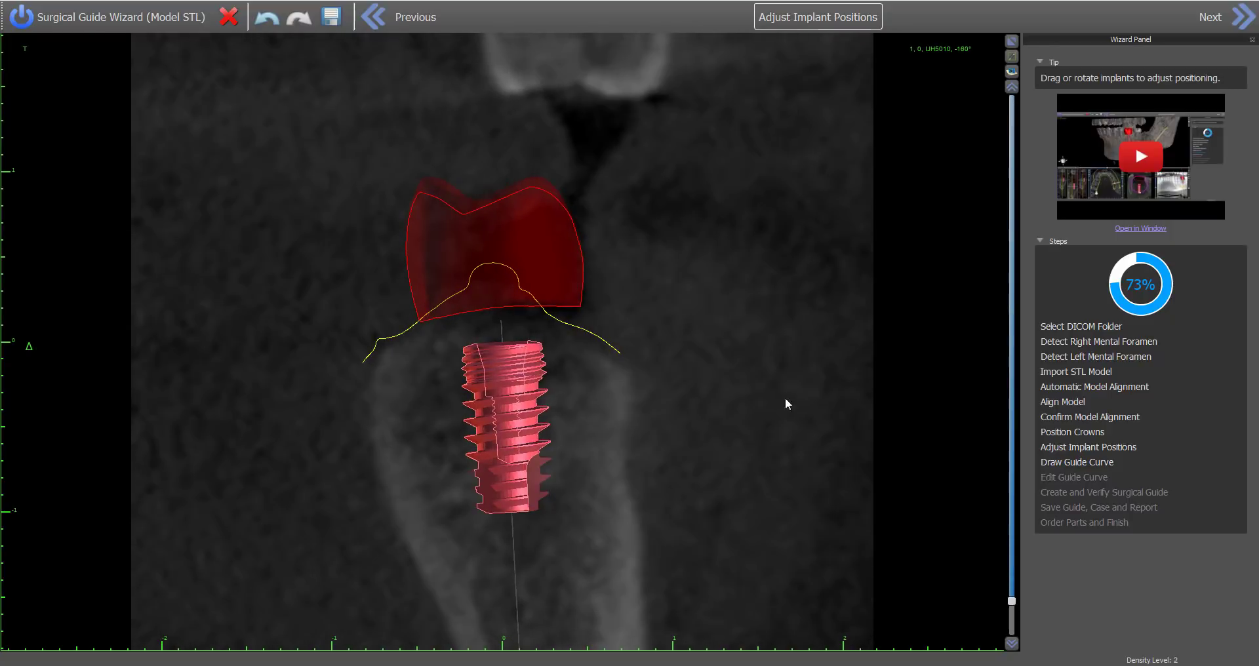
pyautogui.moveTo(524, 398); pyautogui.dragTo(520, 402)
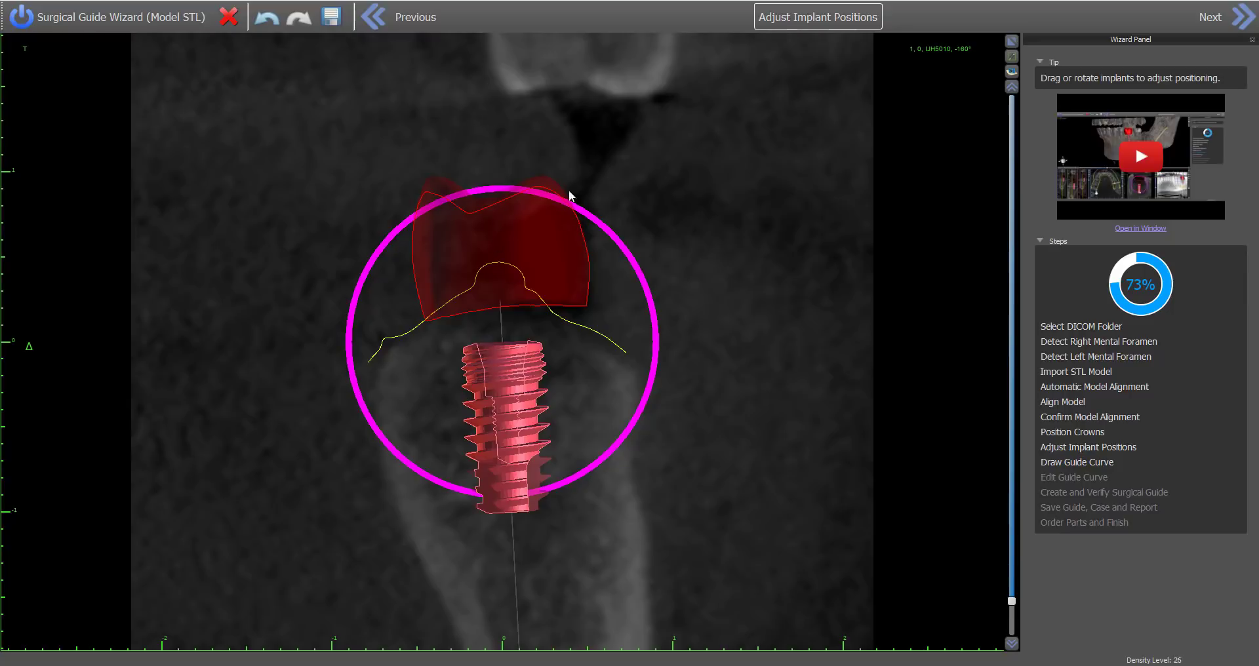
# - Check the adjusted implant on slices all around its axis and in the 3D view of the jaw
pyautogui.scroll(20, 749, 364)
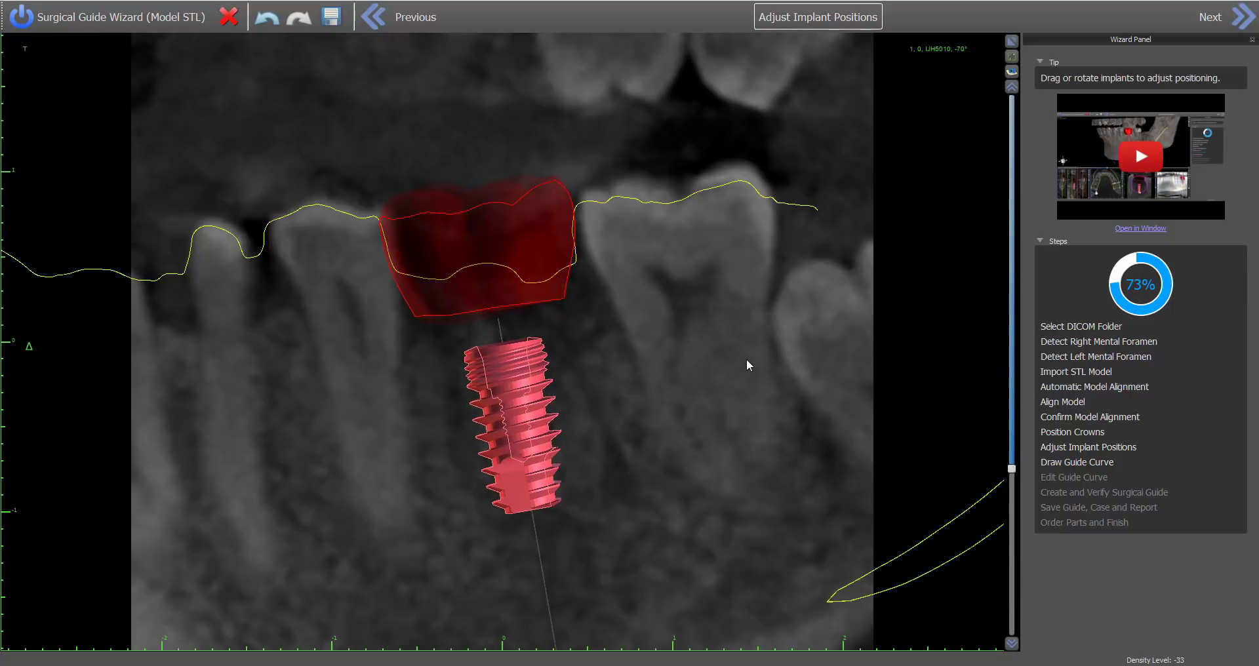
pyautogui.scroll(20, 746, 360)
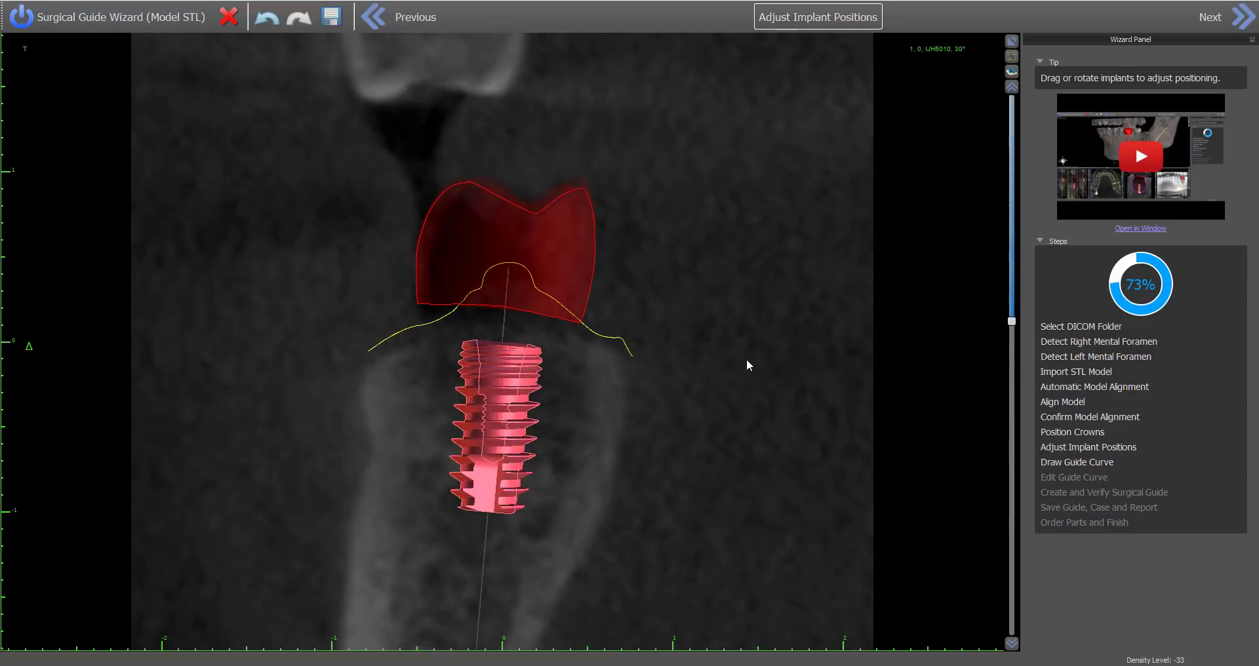
pyautogui.scroll(-18, 744, 360)
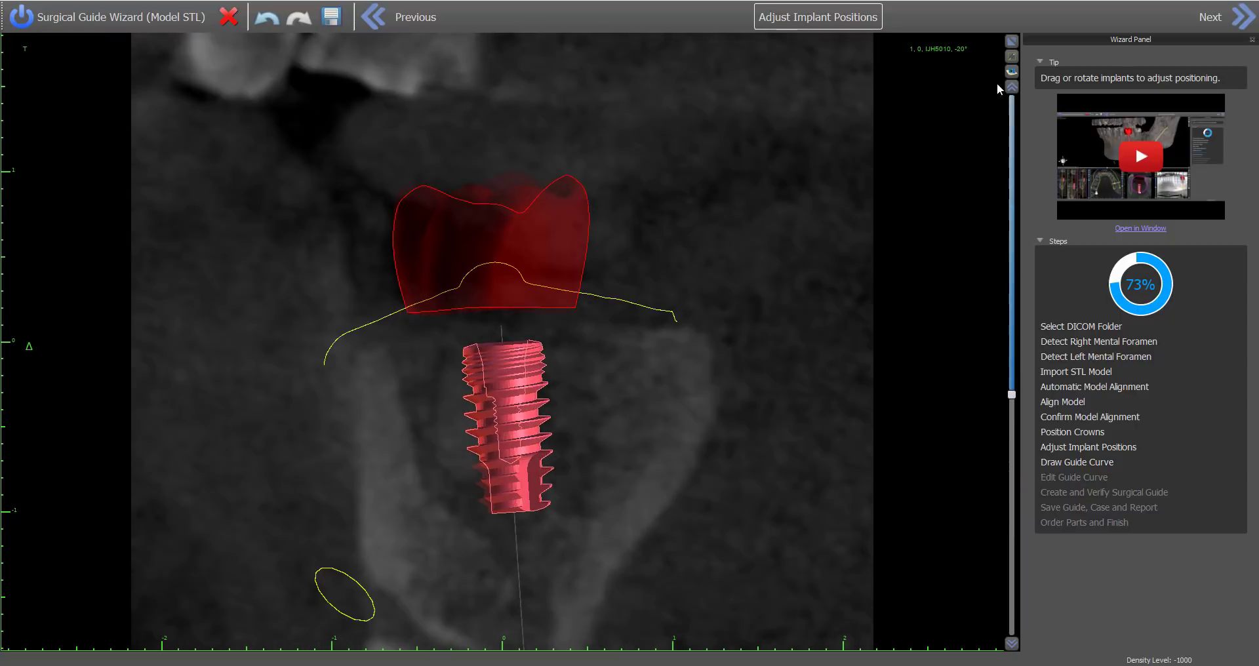
pyautogui.click(1010, 45)
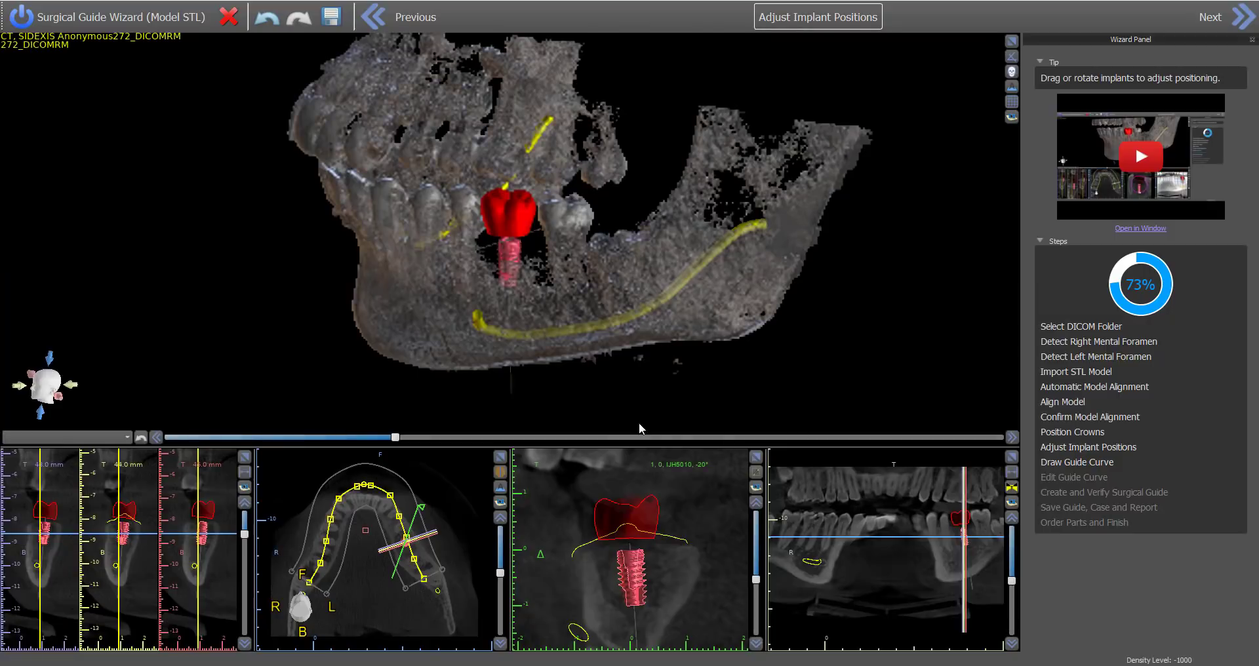
pyautogui.moveTo(559, 395); pyautogui.dragTo(826, 324)
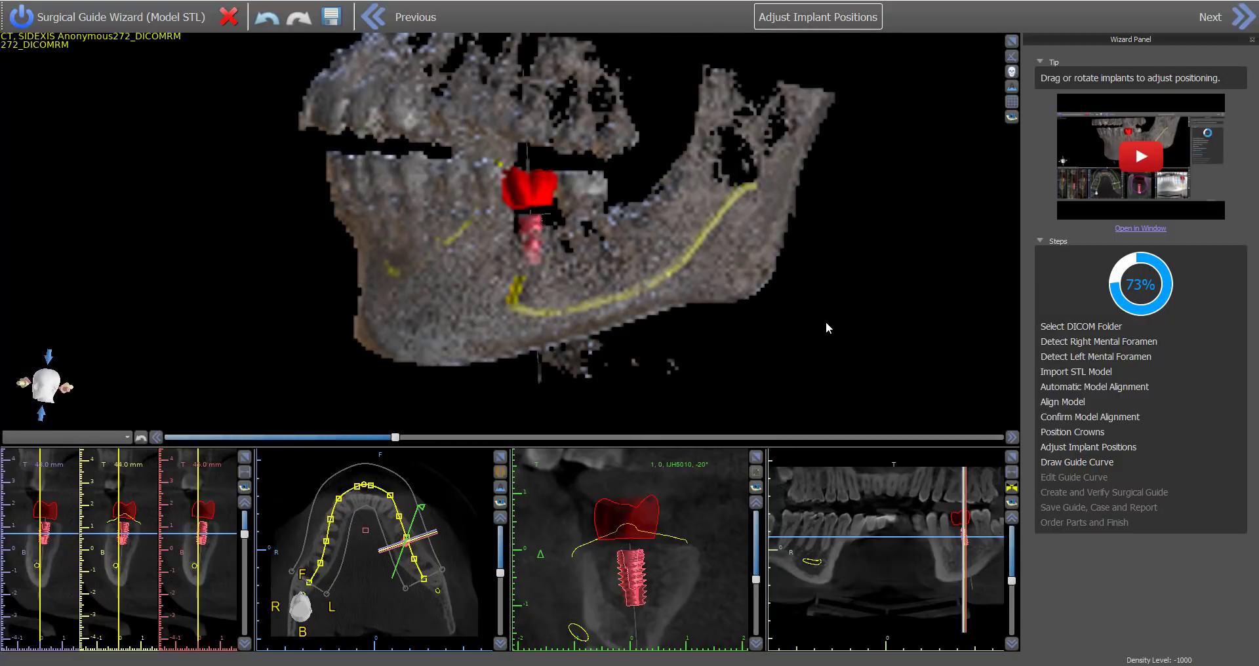
# - Advance to Draw Guide Curve and trace the cheek-side curve along the gum from behind the last molar to the canine
pyautogui.click(1242, 17)
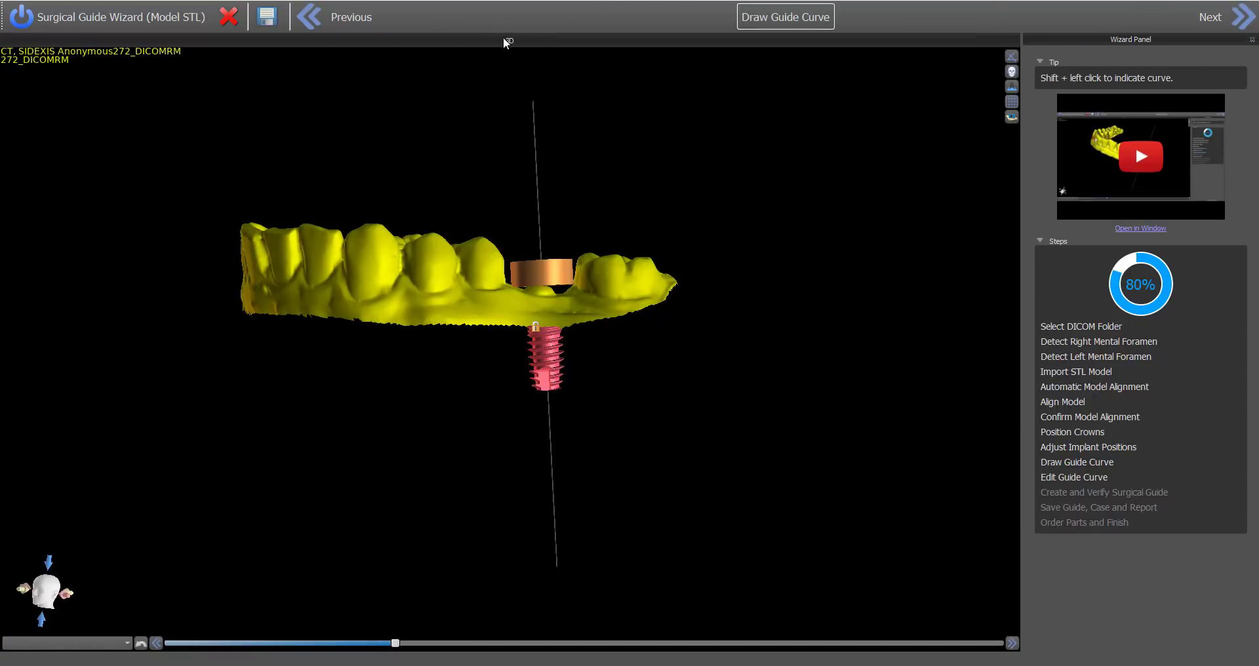
pyautogui.moveTo(512, 59); pyautogui.dragTo(534, 176)
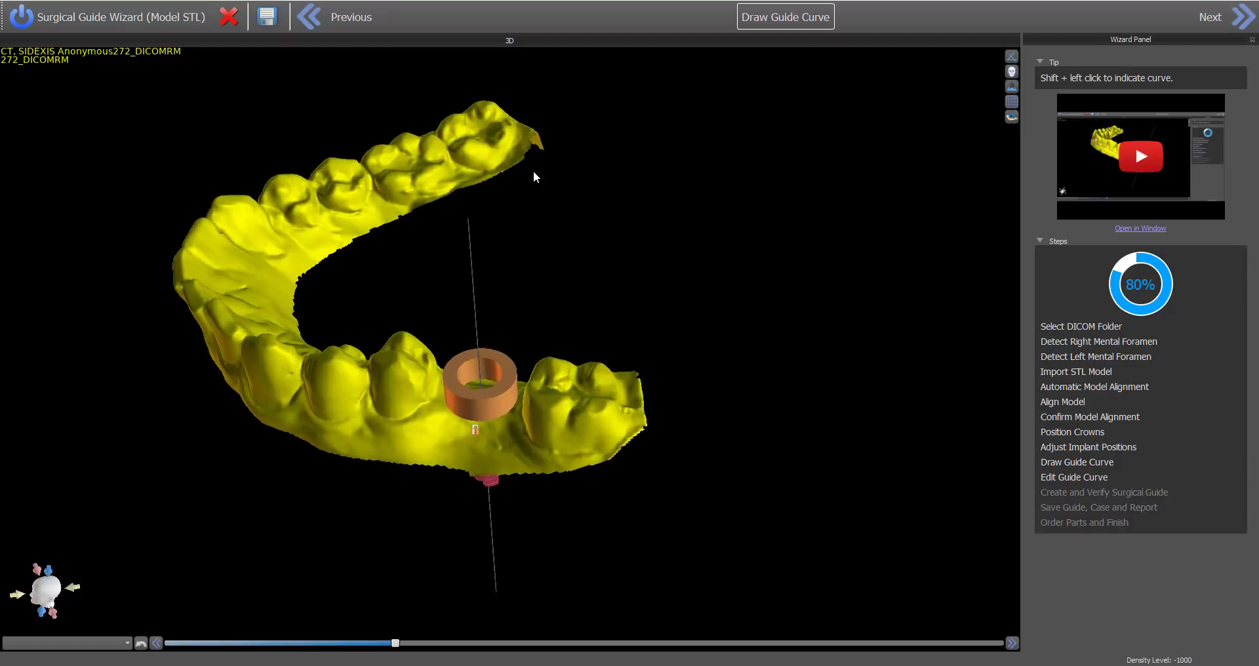
pyautogui.scroll(5, 528, 196)
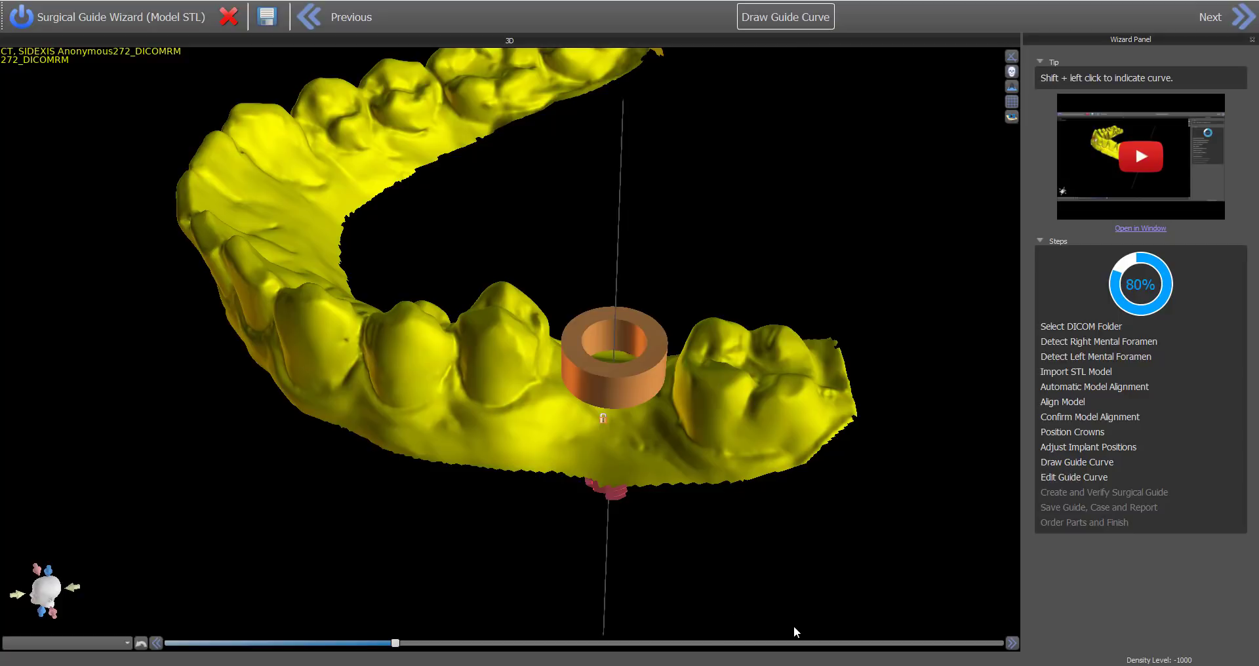
pyautogui.scroll(3, 767, 594)
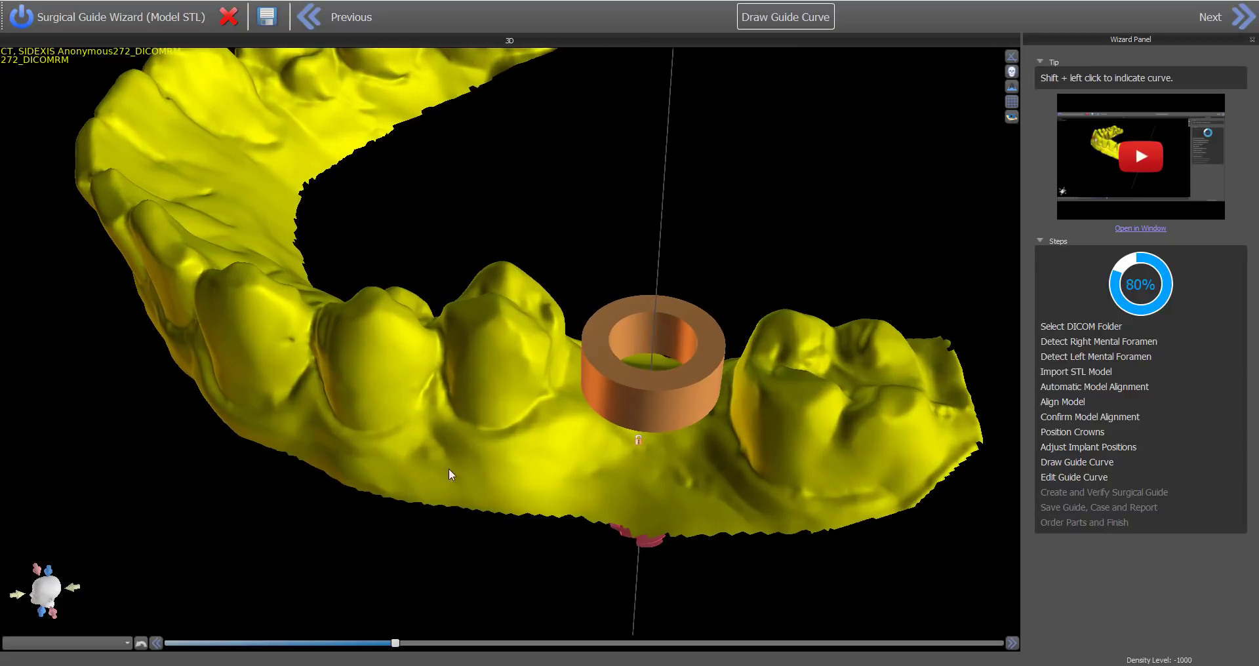
pyautogui.moveTo(501, 558); pyautogui.dragTo(642, 528)
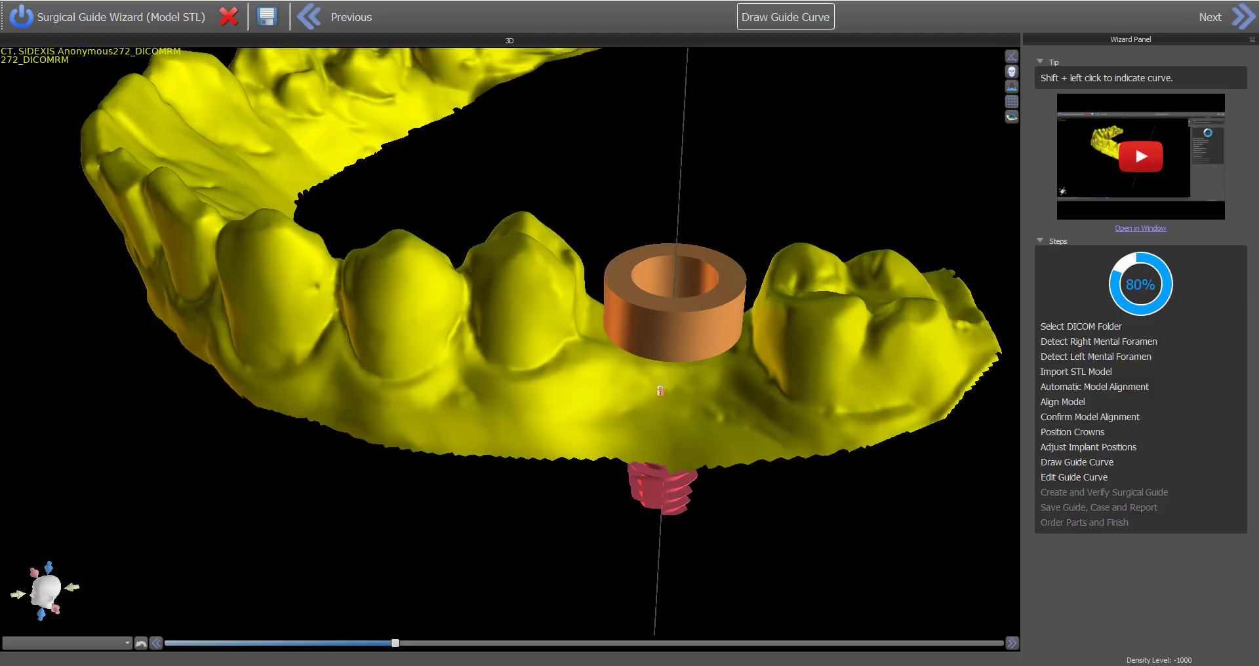
pyautogui.moveTo(761, 425); pyautogui.dragTo(737, 413)
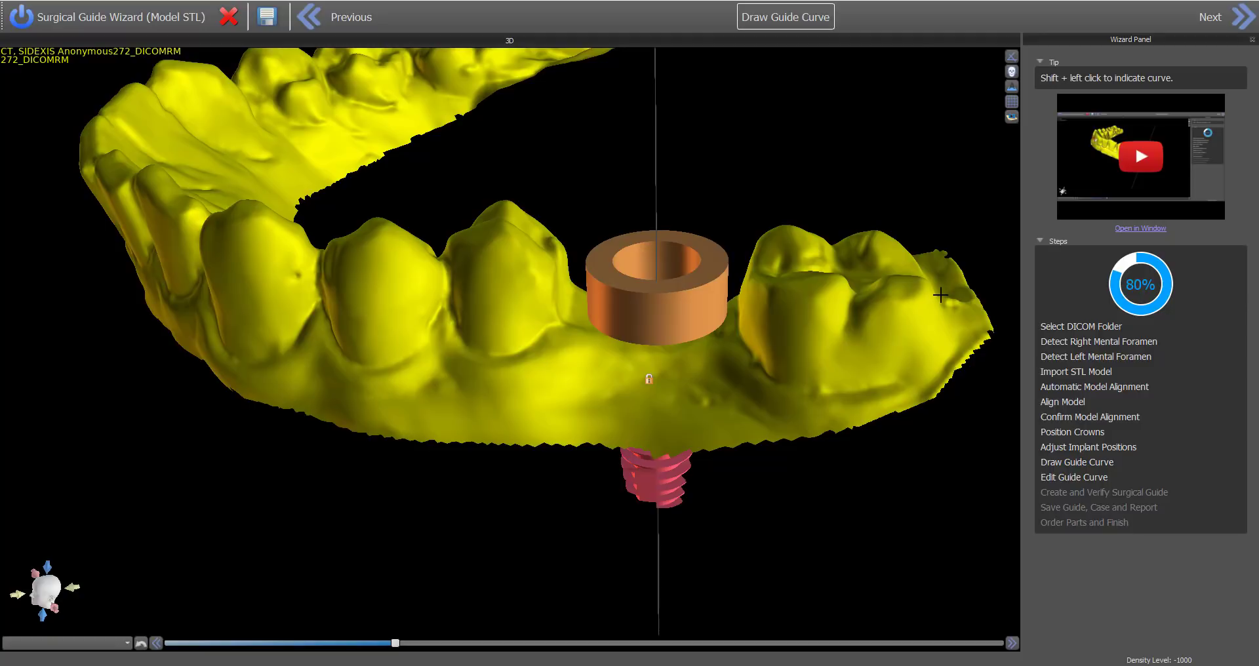
pyautogui.moveTo(940, 296)
pyautogui.keyDown('shift'); pyautogui.mouseDown()
pyautogui.moveTo(930, 351)
pyautogui.moveTo(893, 377)
pyautogui.moveTo(724, 405)
pyautogui.moveTo(598, 405)
pyautogui.moveTo(223, 355)
pyautogui.mouseUp(); pyautogui.keyUp('shift')
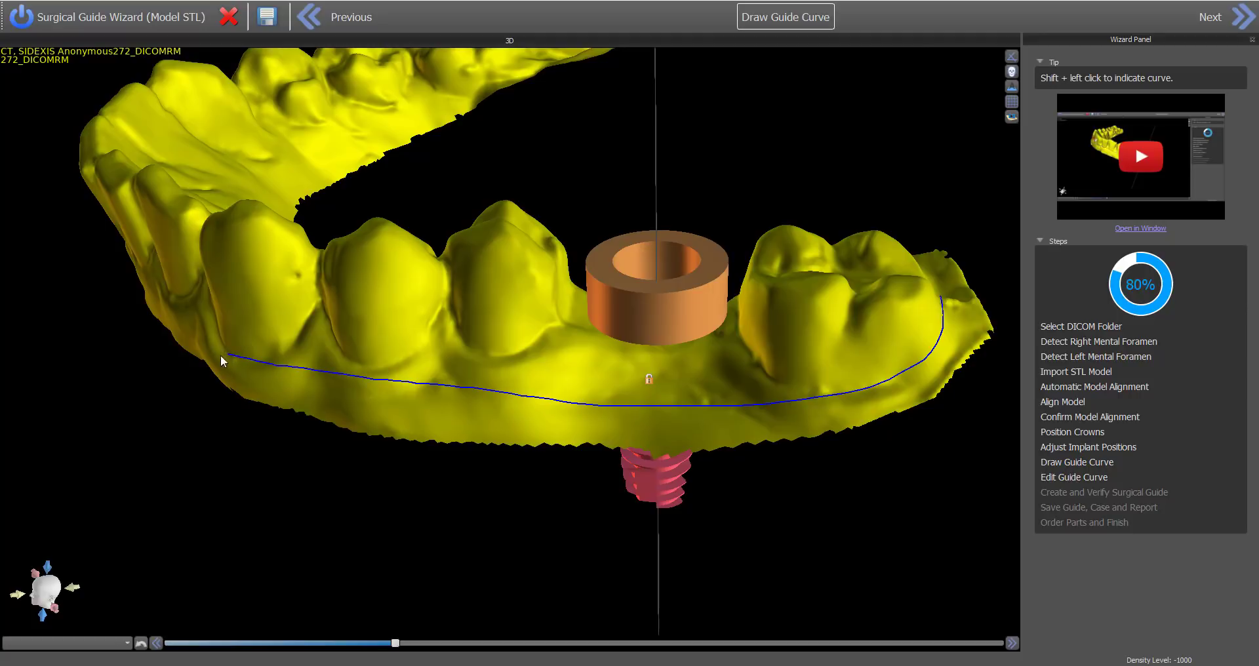
# - Continue the guide curve along the gum below the front teeth and over the incisal edge onto the tongue side
pyautogui.moveTo(216, 473); pyautogui.dragTo(294, 505)
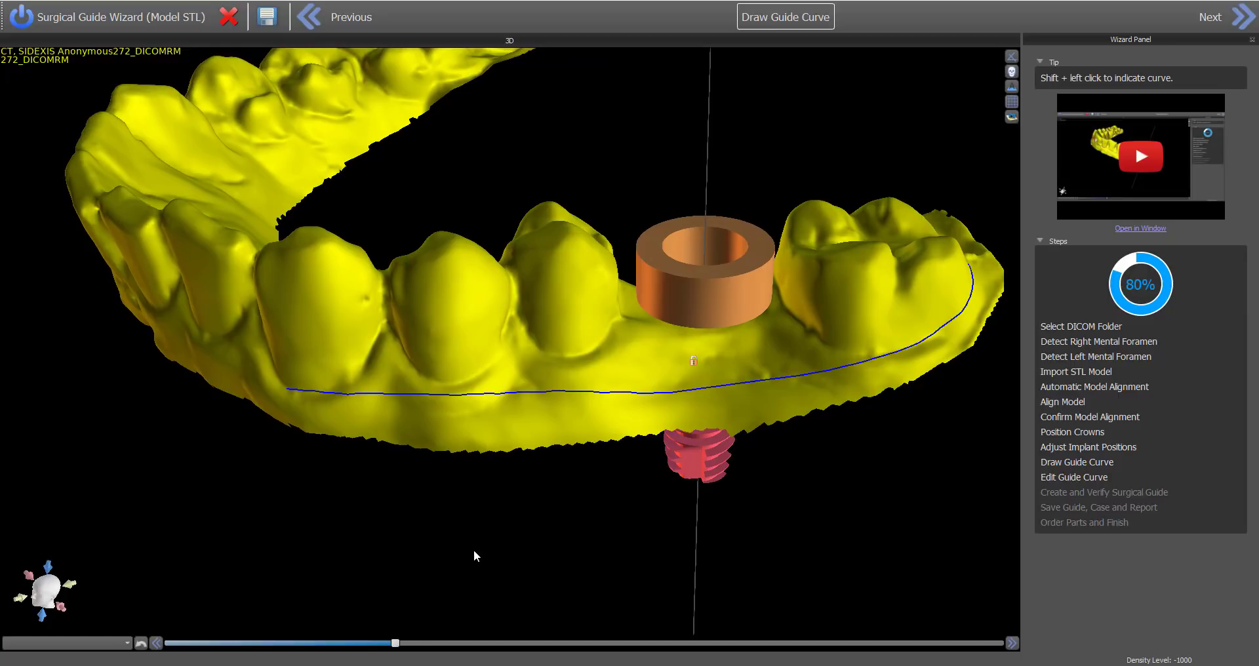
pyautogui.moveTo(474, 554); pyautogui.dragTo(657, 379)
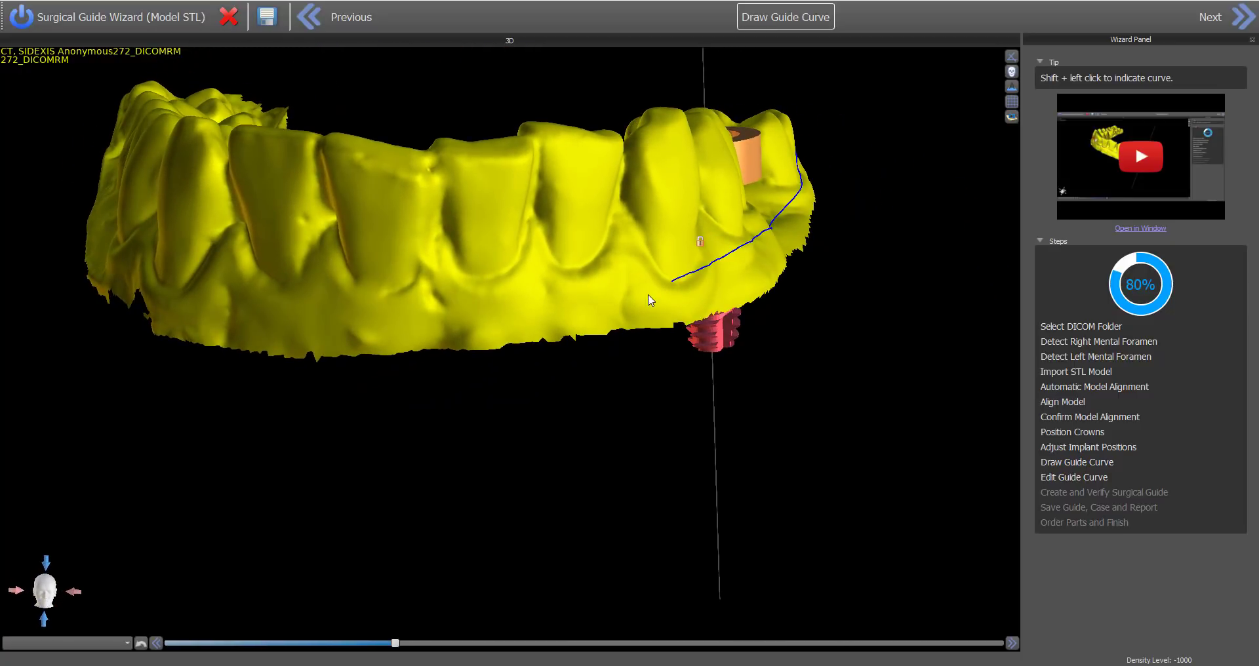
pyautogui.moveTo(646, 282)
pyautogui.keyDown('shift'); pyautogui.mouseDown()
pyautogui.moveTo(368, 301)
pyautogui.moveTo(251, 246)
pyautogui.moveTo(259, 132)
pyautogui.mouseUp(); pyautogui.keyUp('shift')
pyautogui.moveTo(234, 182); pyautogui.dragTo(533, 445)
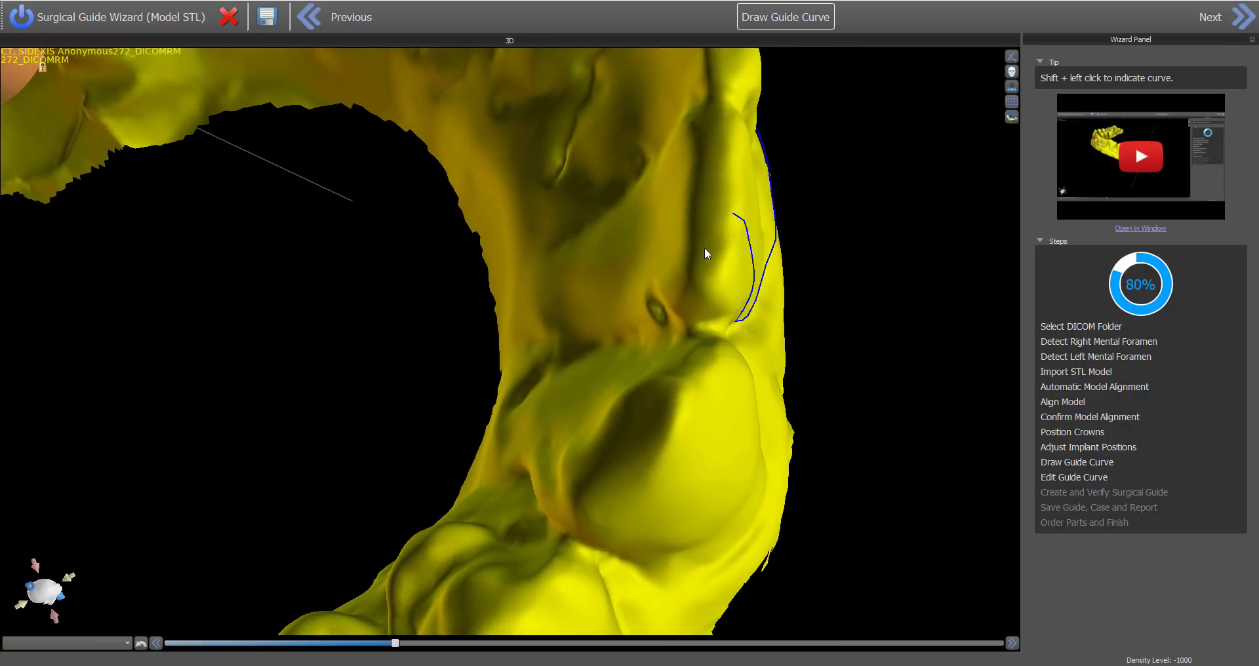
pyautogui.moveTo(705, 249); pyautogui.dragTo(743, 283)
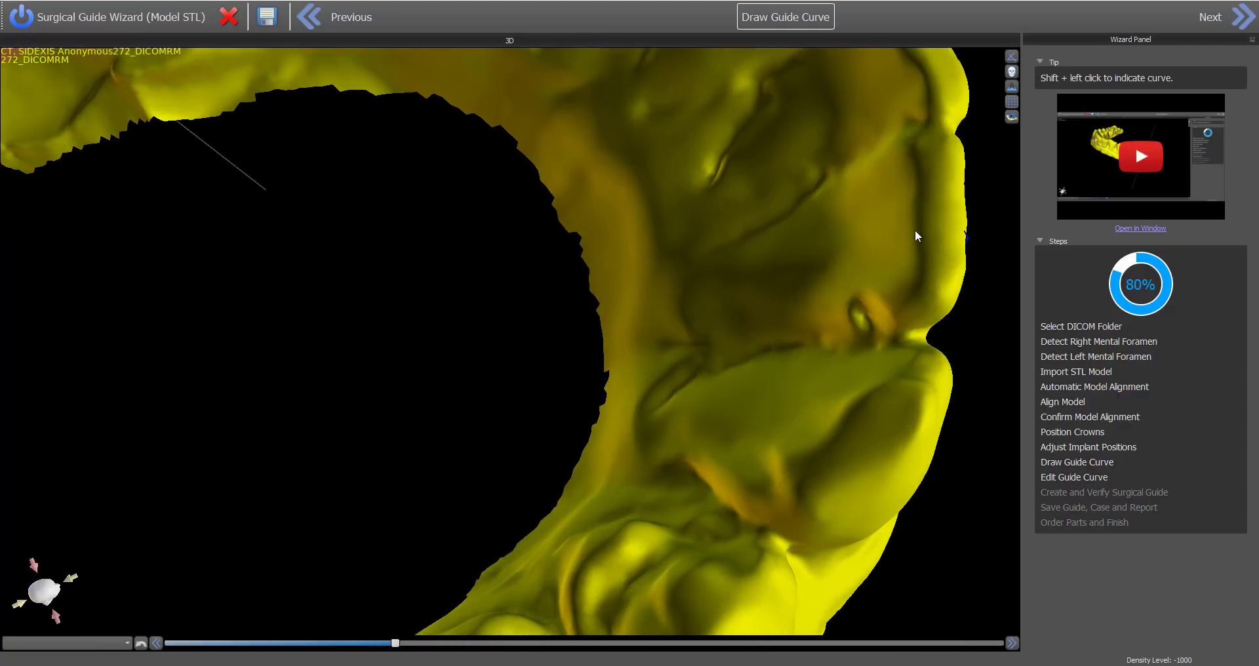
pyautogui.moveTo(915, 231)
pyautogui.keyDown('shift'); pyautogui.mouseDown()
pyautogui.moveTo(846, 247)
pyautogui.moveTo(788, 240)
pyautogui.moveTo(643, 100)
pyautogui.mouseUp(); pyautogui.keyUp('shift')
# - Complete the guide curve along the tongue side below the teeth, past the implant sleeve to the last molar
pyautogui.scroll(-3, 485, 227)
pyautogui.moveTo(447, 306); pyautogui.dragTo(525, 342)
pyautogui.scroll(3, 525, 337)
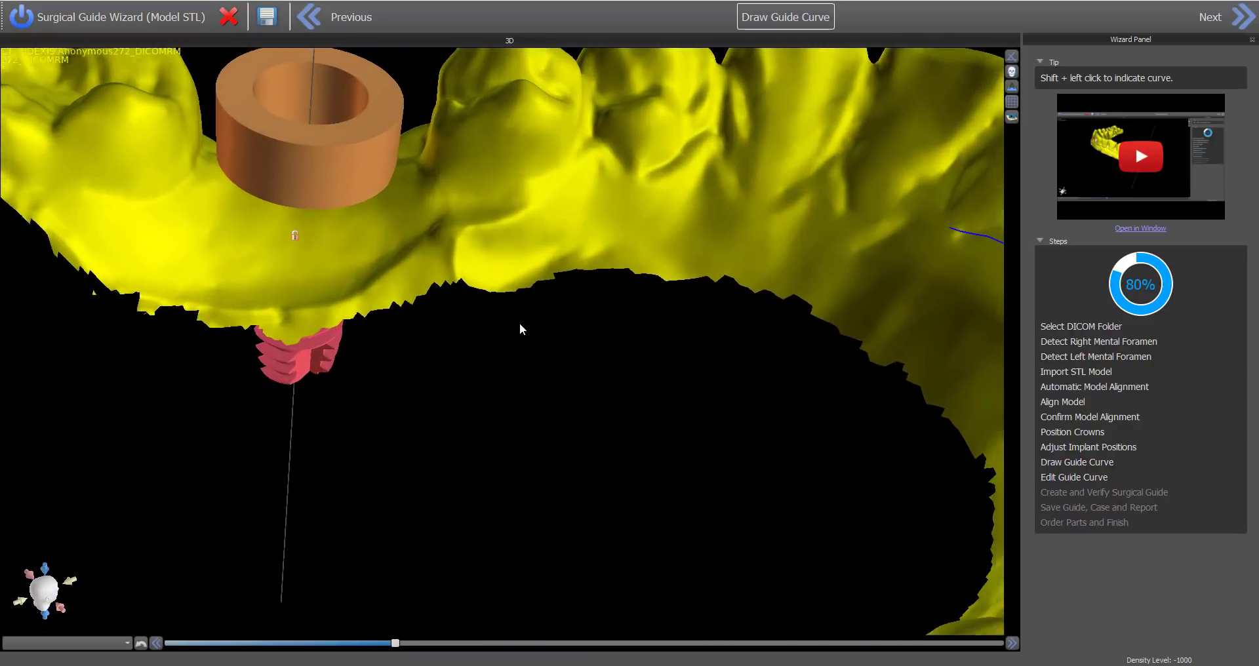
pyautogui.moveTo(787, 239)
pyautogui.keyDown('shift'); pyautogui.mouseDown()
pyautogui.moveTo(633, 223)
pyautogui.moveTo(342, 258)
pyautogui.moveTo(164, 222)
pyautogui.moveTo(63, 178)
pyautogui.mouseUp(); pyautogui.keyUp('shift')
pyautogui.moveTo(338, 562); pyautogui.dragTo(643, 363)
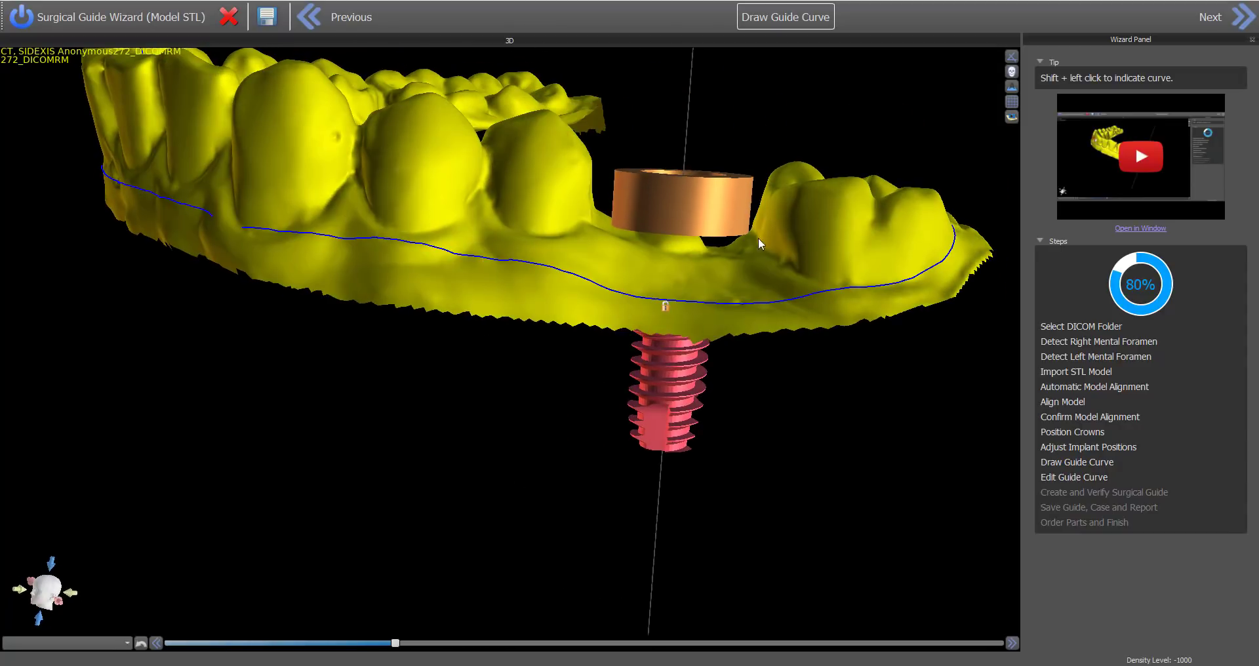
# - Advance to Edit Guide Curve and reposition the cheek-side nodes below the last molar and the implant sleeve
pyautogui.click(1243, 18)
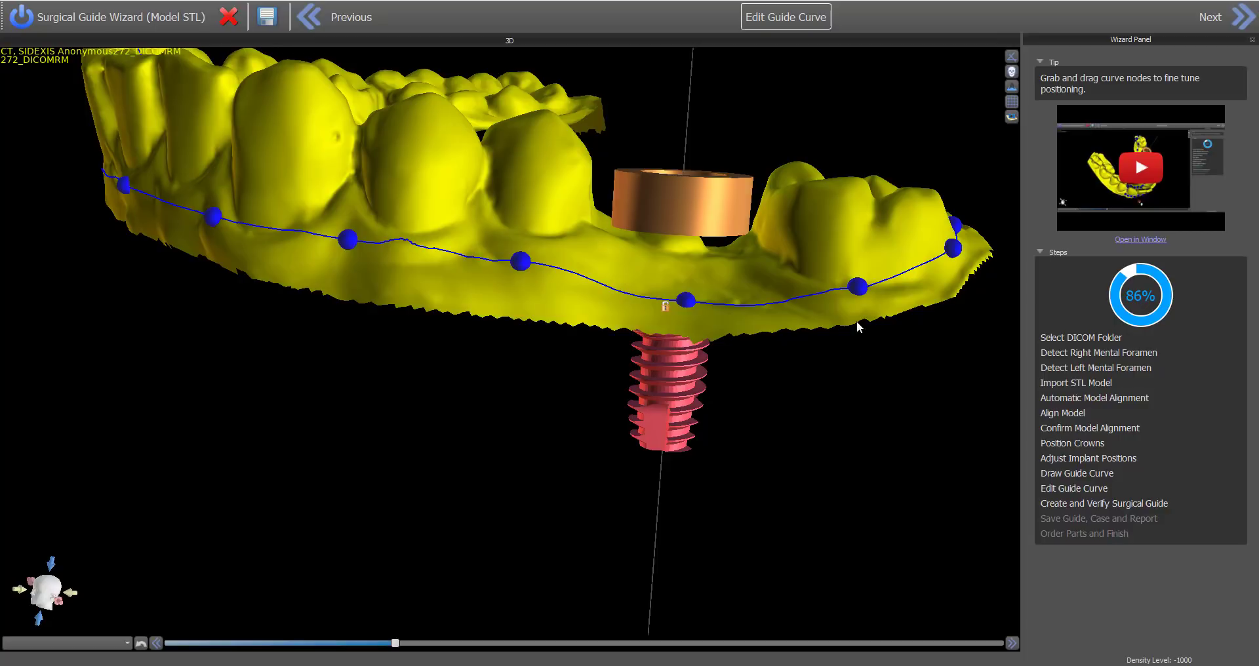
pyautogui.moveTo(856, 298); pyautogui.dragTo(863, 290)
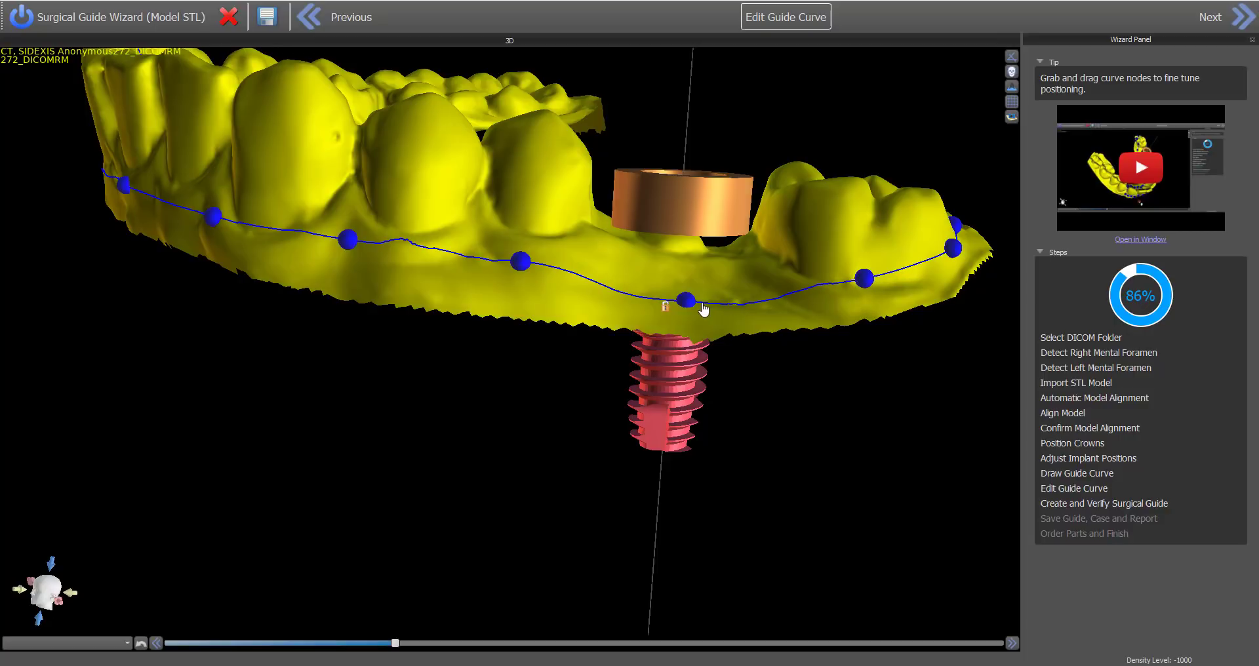
pyautogui.moveTo(691, 309); pyautogui.dragTo(700, 277)
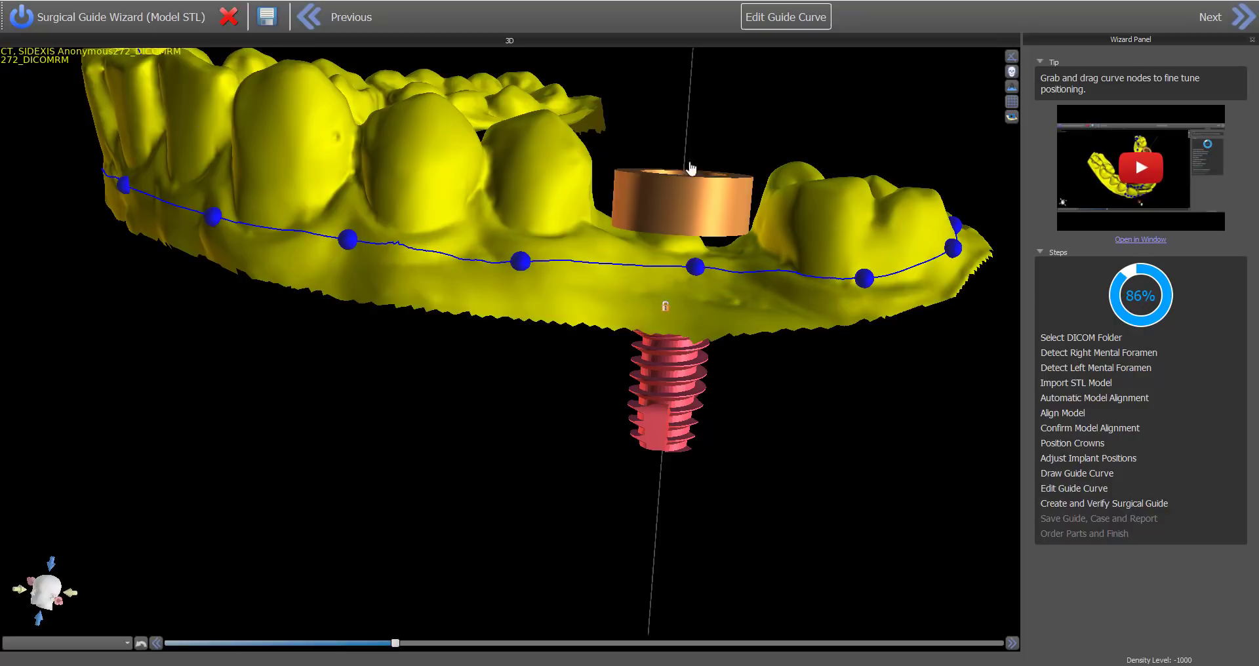
pyautogui.moveTo(590, 146); pyautogui.dragTo(693, 432)
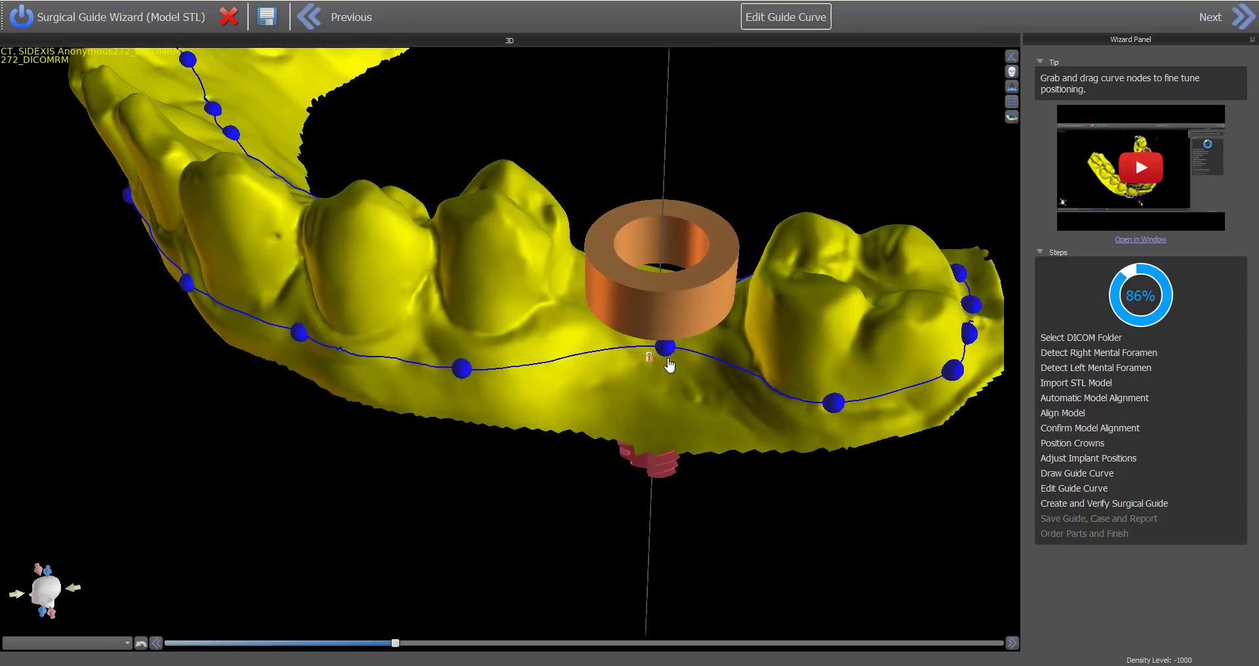
pyautogui.moveTo(666, 356); pyautogui.dragTo(646, 371)
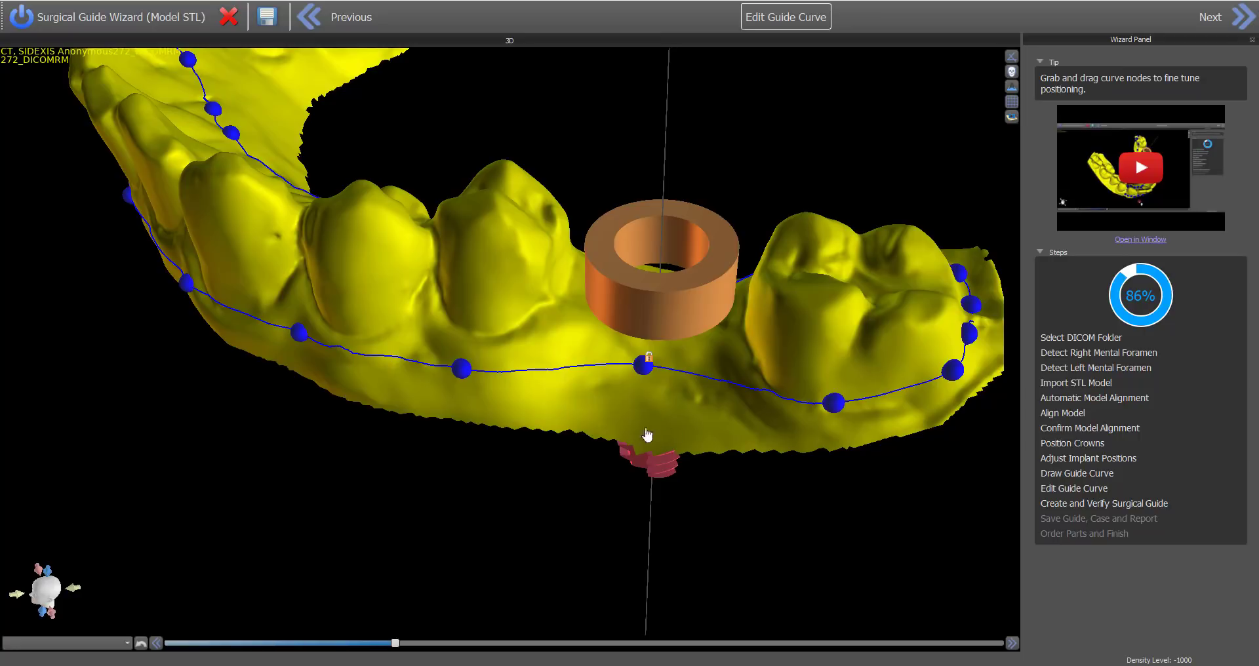
# - Raise the curve node below the tooth in front of the implant and fine-tune the nodes near the canine and sleeve
pyautogui.moveTo(472, 379); pyautogui.dragTo(485, 359)
pyautogui.moveTo(532, 575); pyautogui.dragTo(540, 313)
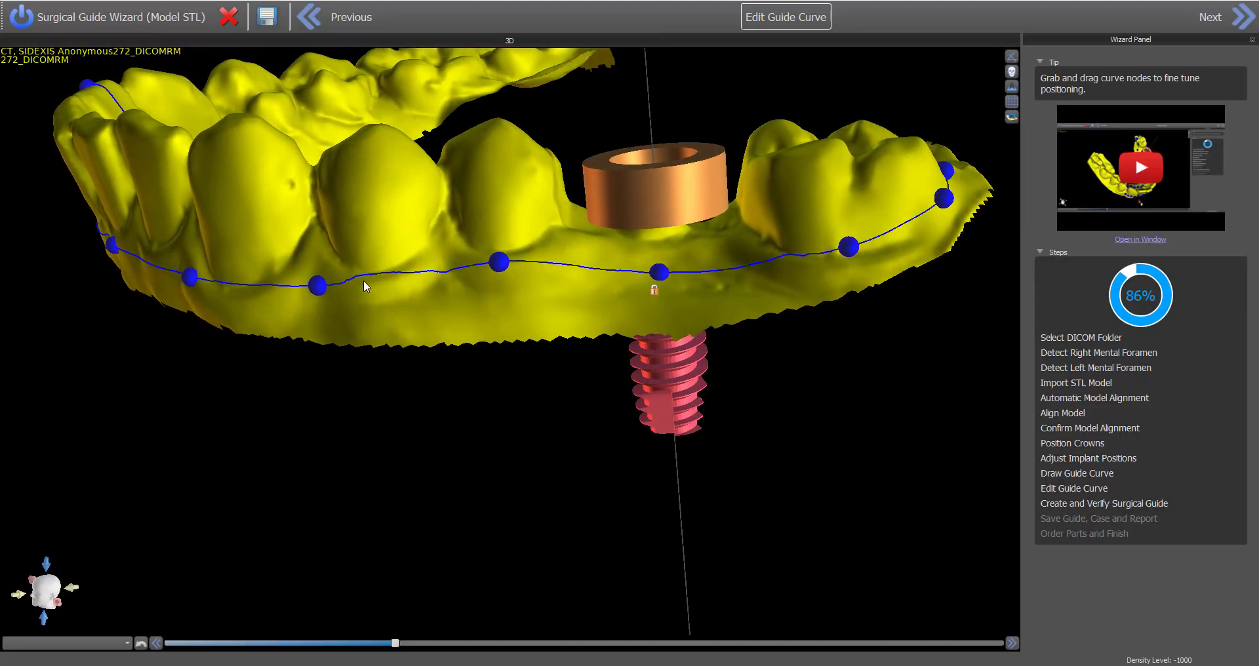
pyautogui.moveTo(317, 285); pyautogui.dragTo(322, 284)
pyautogui.moveTo(658, 273); pyautogui.dragTo(662, 271)
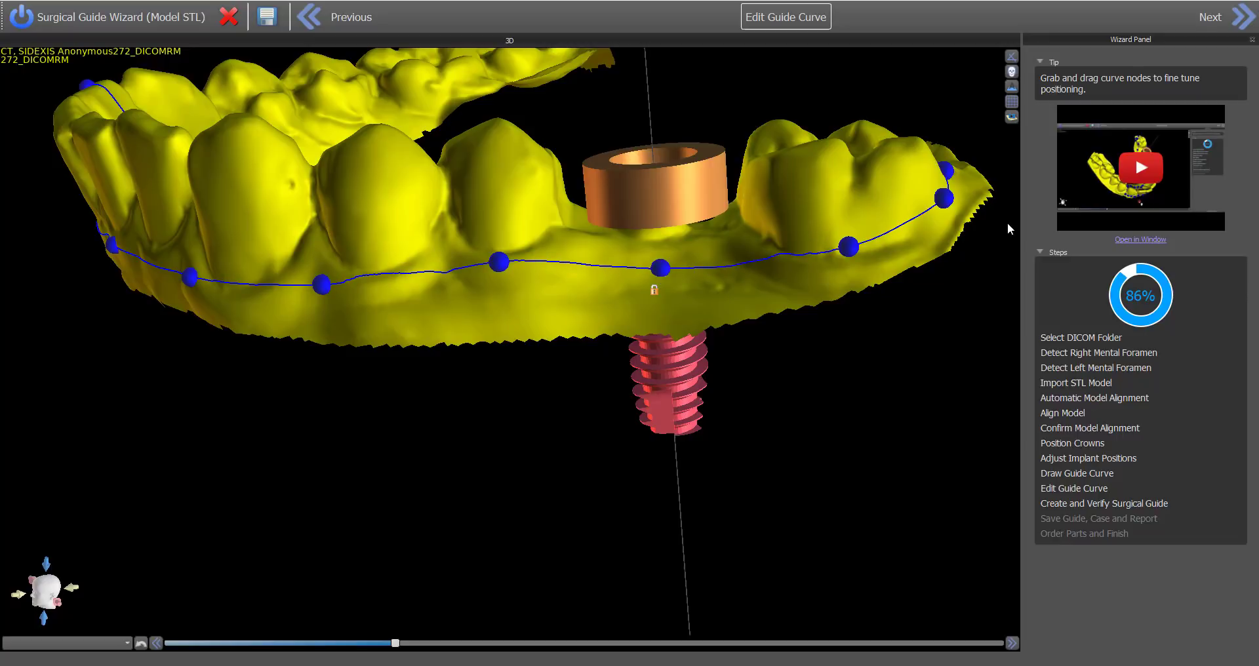
# - Create the surgical guide, check its fit on the model and around the implant sleeve from several angles, and accept it
pyautogui.click(1243, 18)
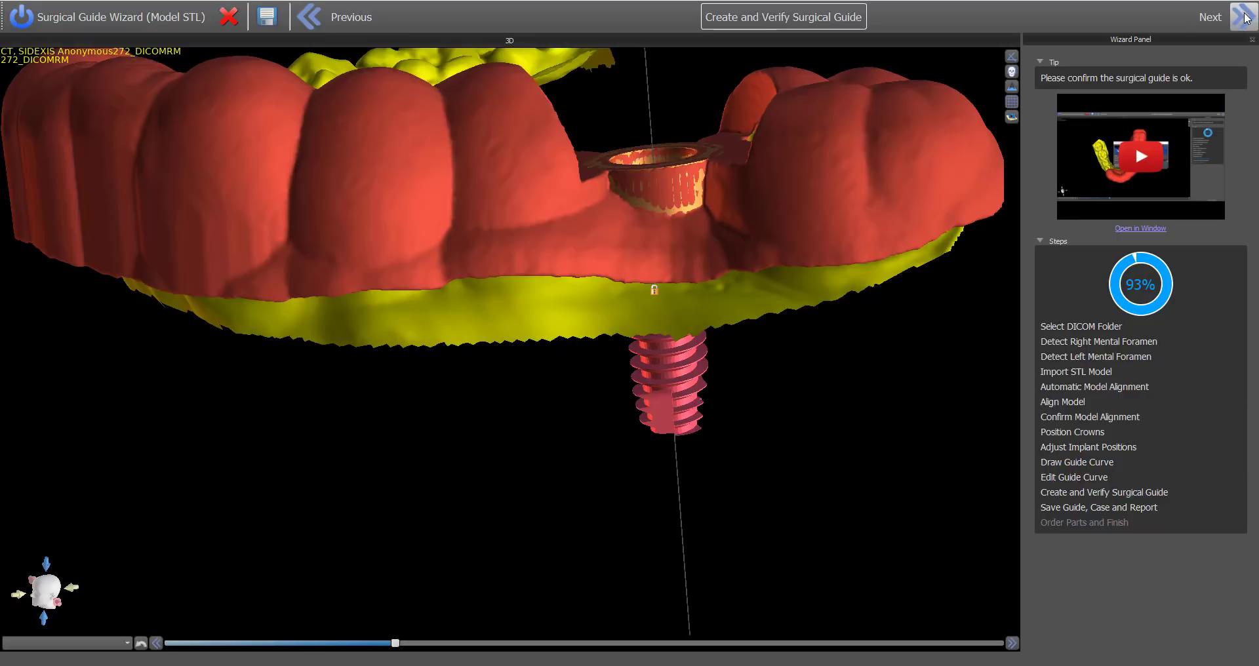
pyautogui.scroll(-5, 635, 238)
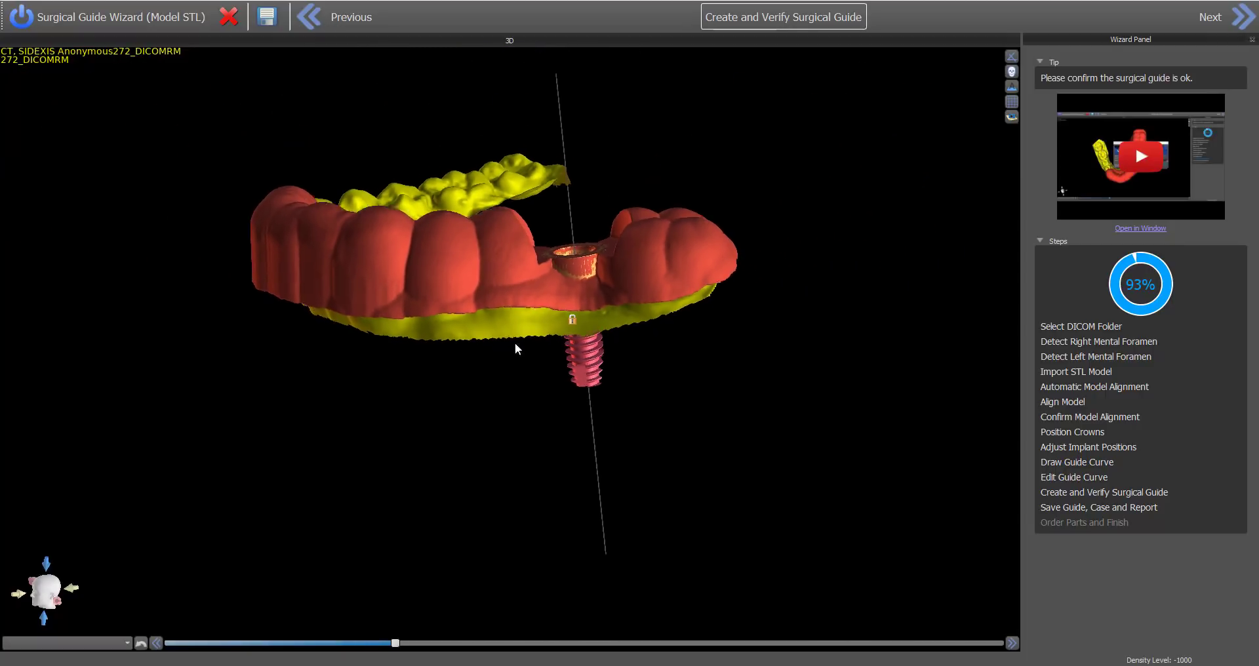
pyautogui.moveTo(516, 349); pyautogui.dragTo(444, 304)
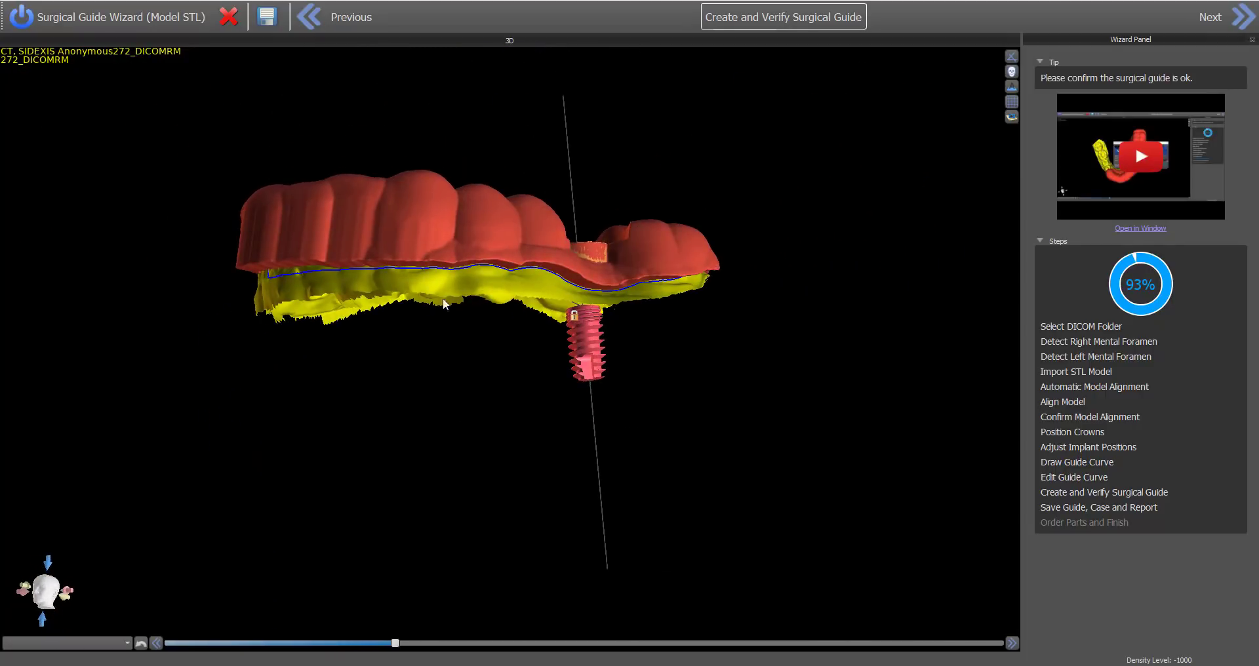
pyautogui.moveTo(570, 100); pyautogui.dragTo(342, 553)
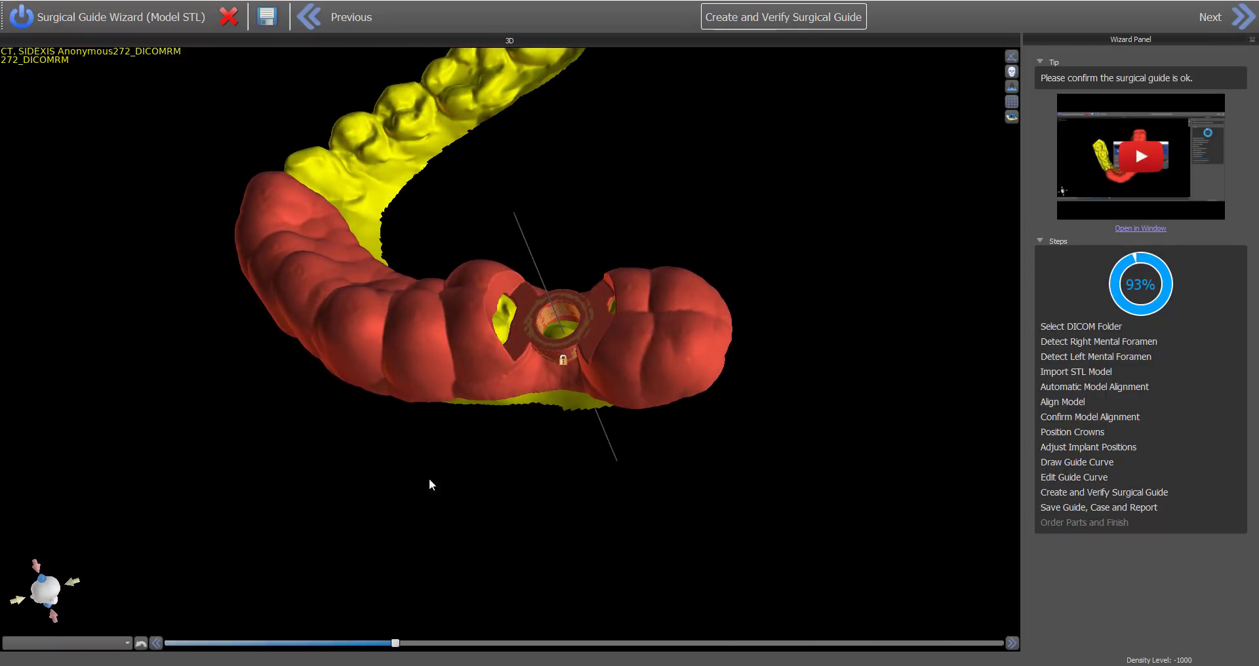
pyautogui.moveTo(874, 239); pyautogui.dragTo(945, 347)
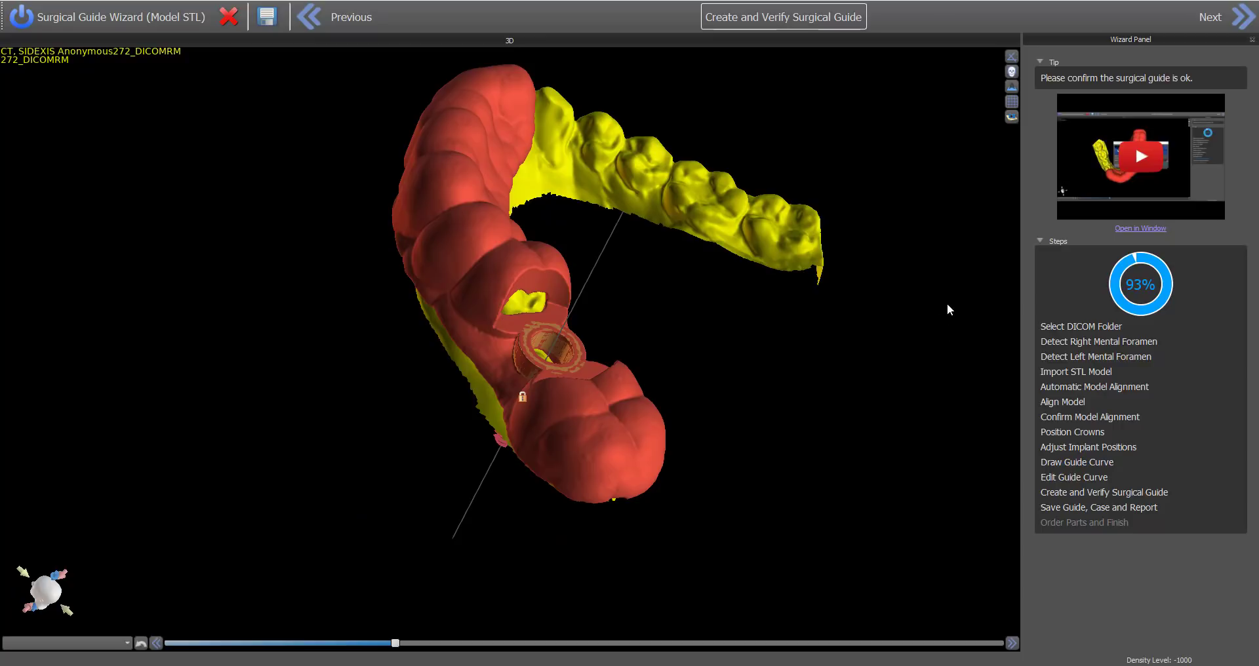
pyautogui.click(1236, 21)
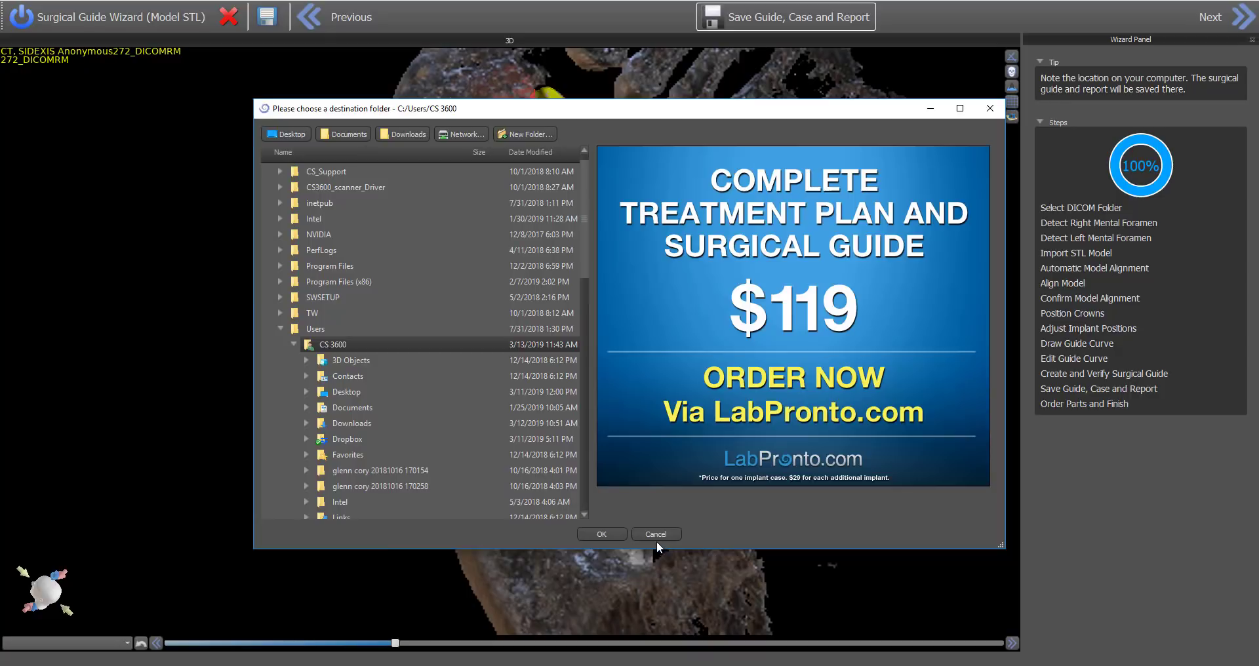
pyautogui.click(292, 135)
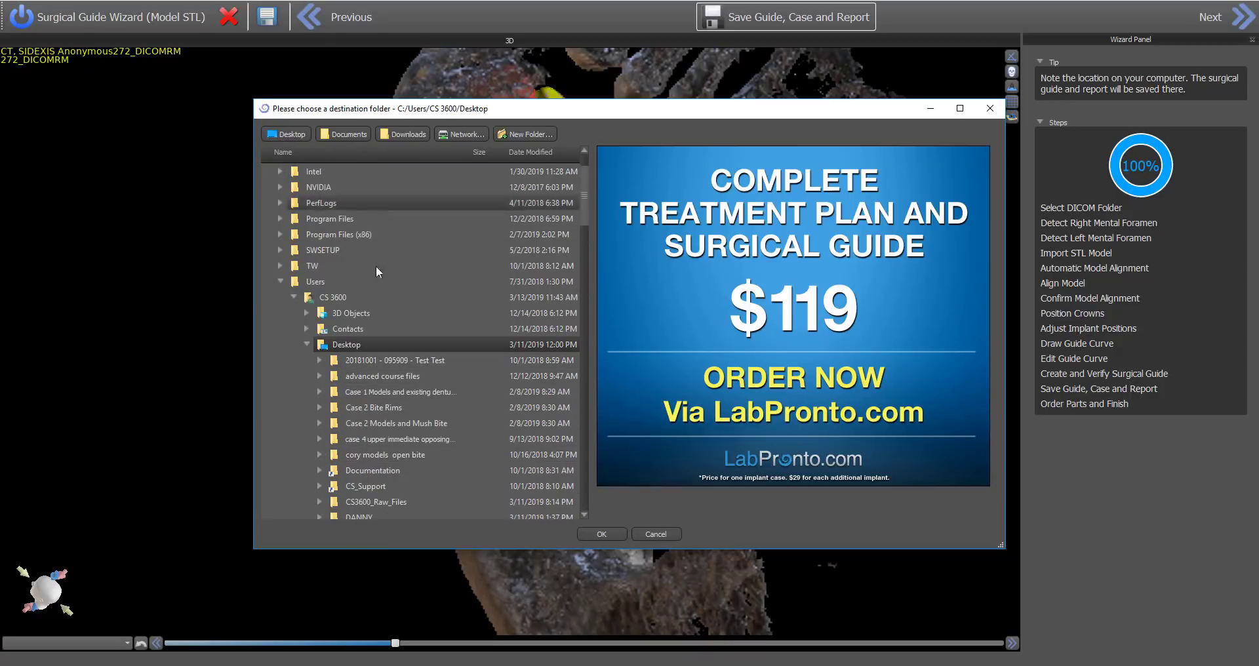
pyautogui.scroll(-3, 510, 496)
pyautogui.scroll(1, 473, 473)
pyautogui.click(468, 469)
pyautogui.scroll(1, 465, 467)
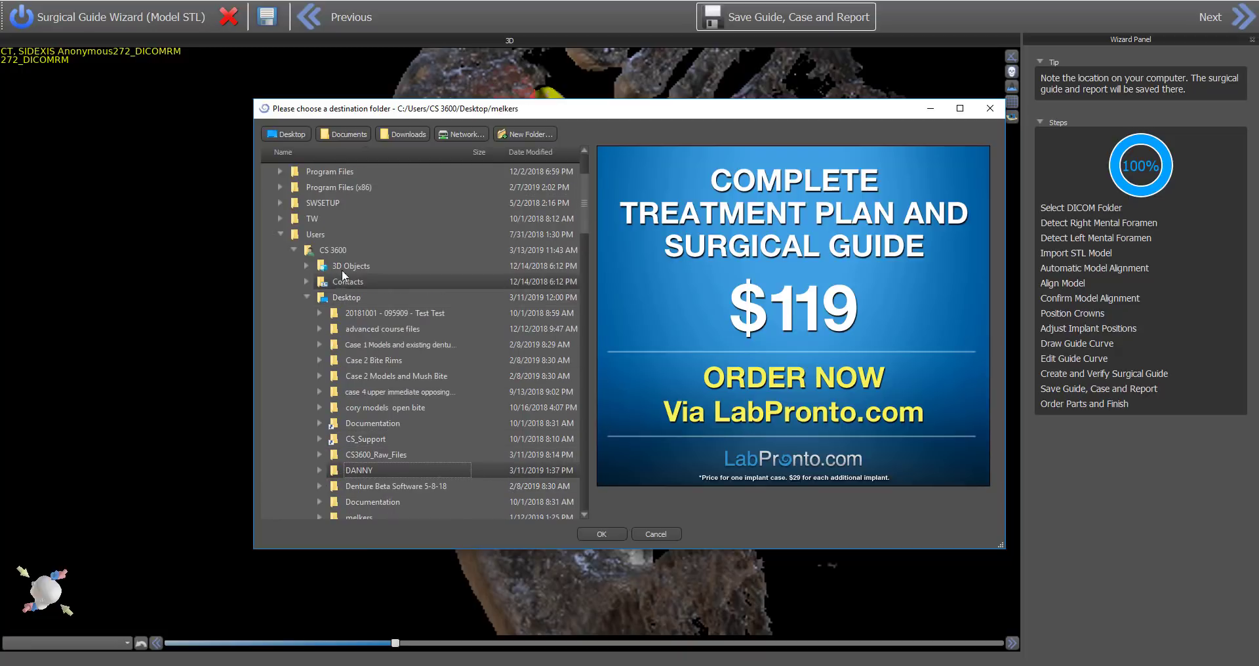
# - Save the guide, case and report in the Documents folder, declining the Case Approval form and sending the files
pyautogui.click(358, 134)
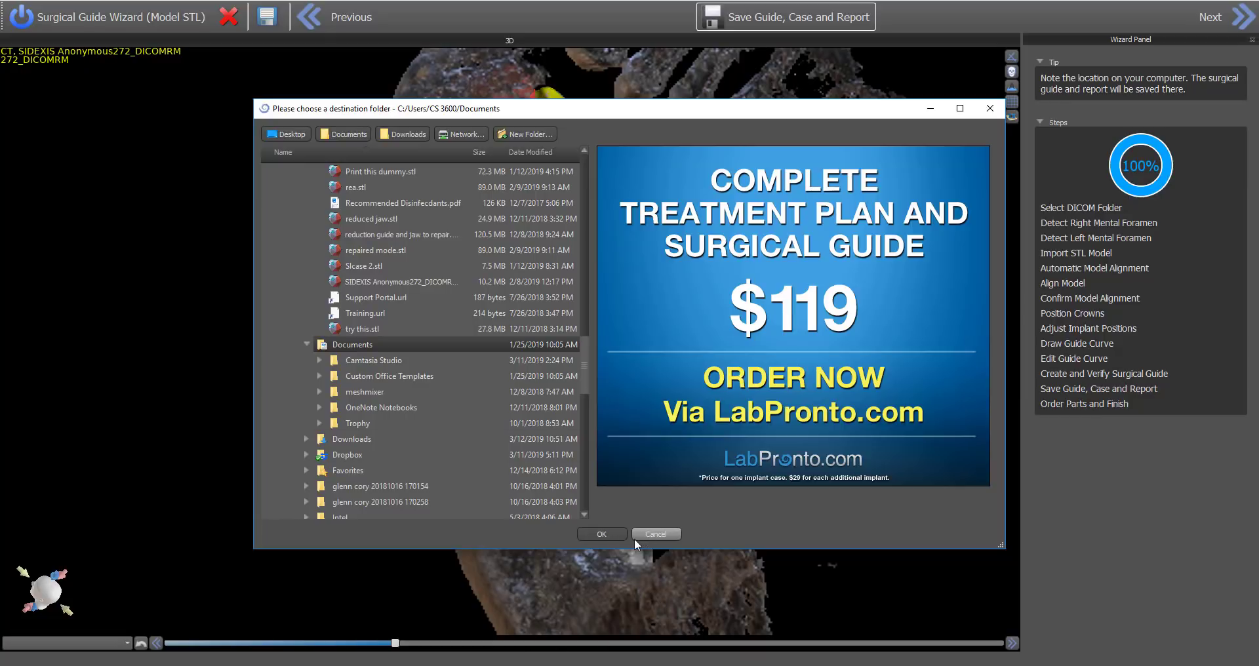
pyautogui.click(609, 532)
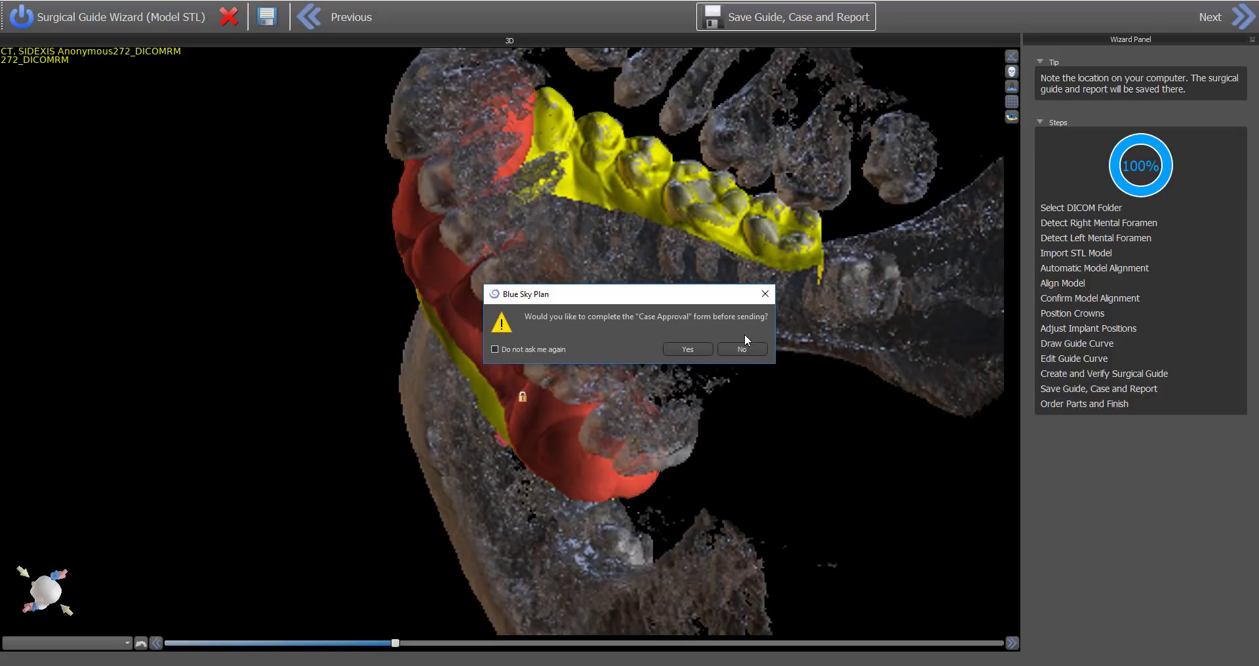
pyautogui.click(732, 350)
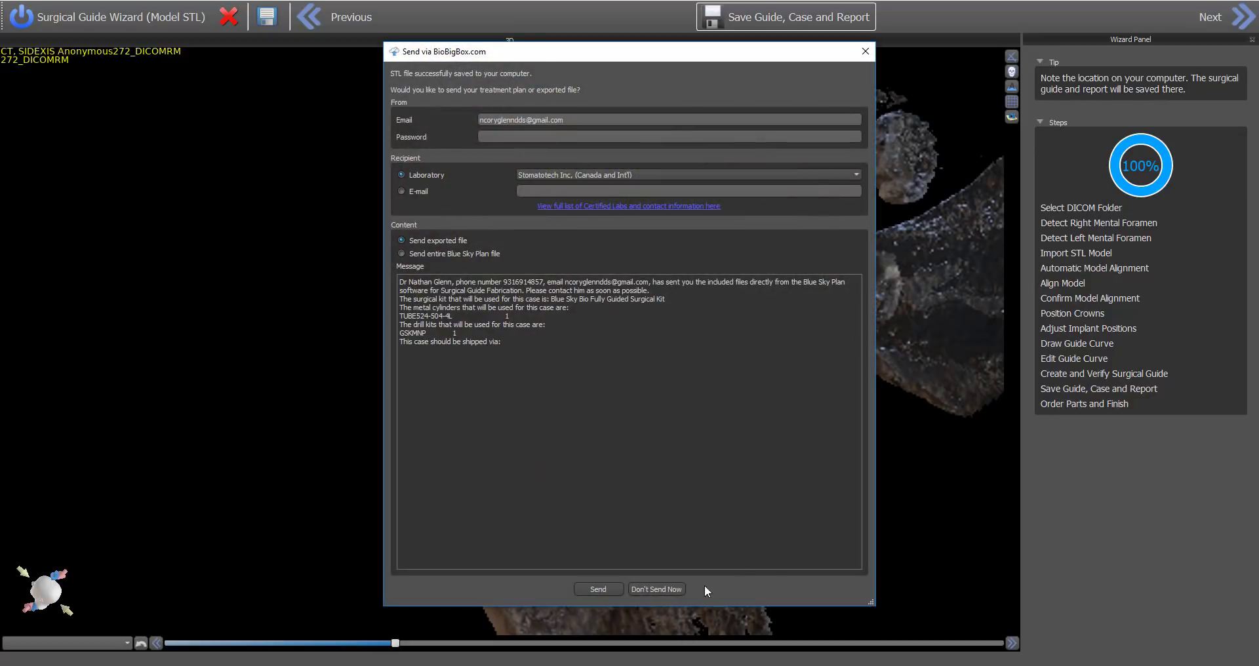
pyautogui.click(649, 589)
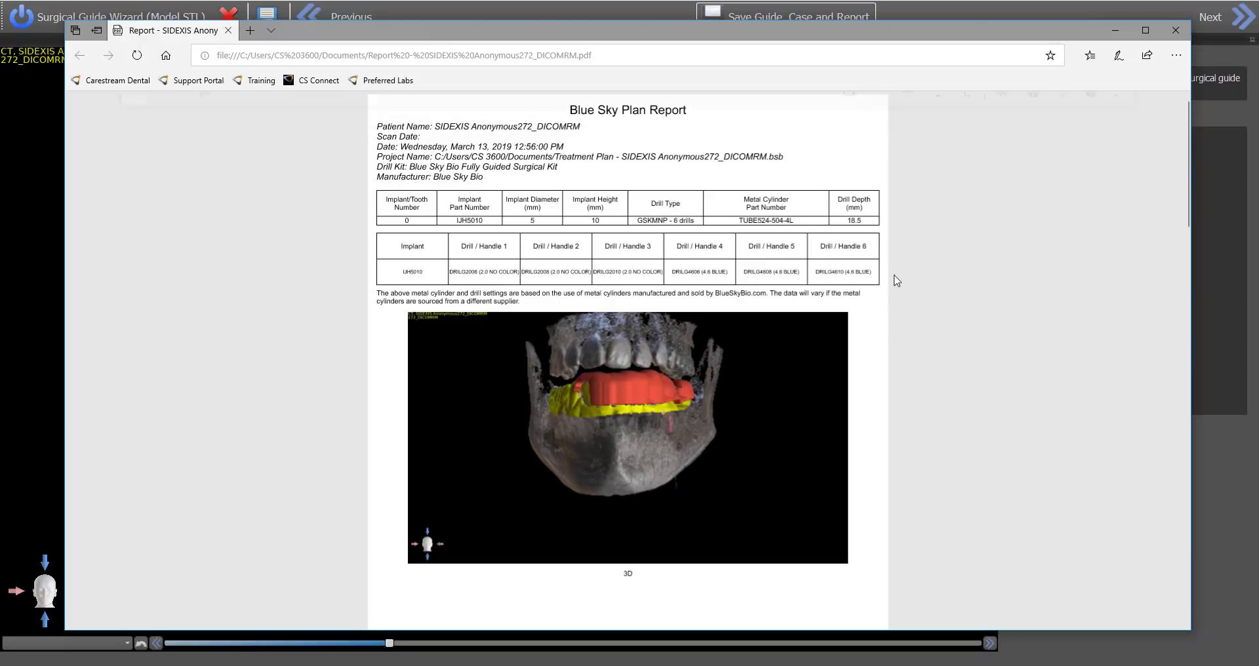
# - Review the generated Blue Sky Plan report, including the implant and drill tables and the 3D and panoramic images
pyautogui.scroll(-5, 724, 312)
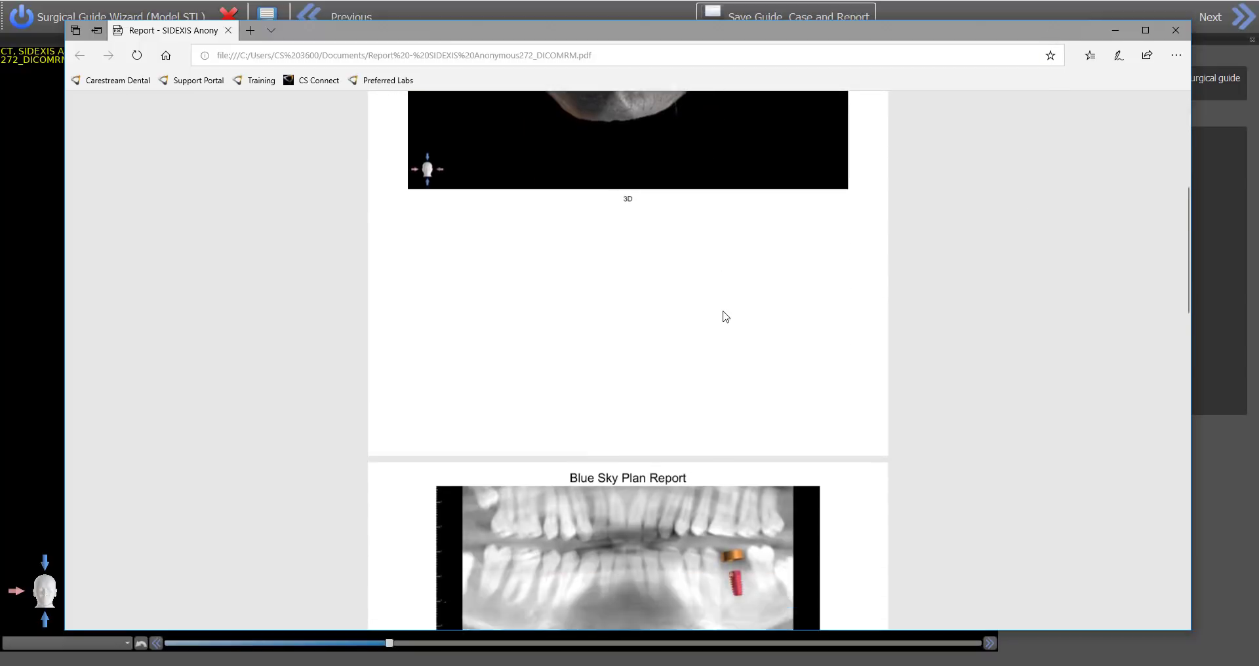
pyautogui.scroll(-7, 726, 317)
pyautogui.scroll(9, 725, 317)
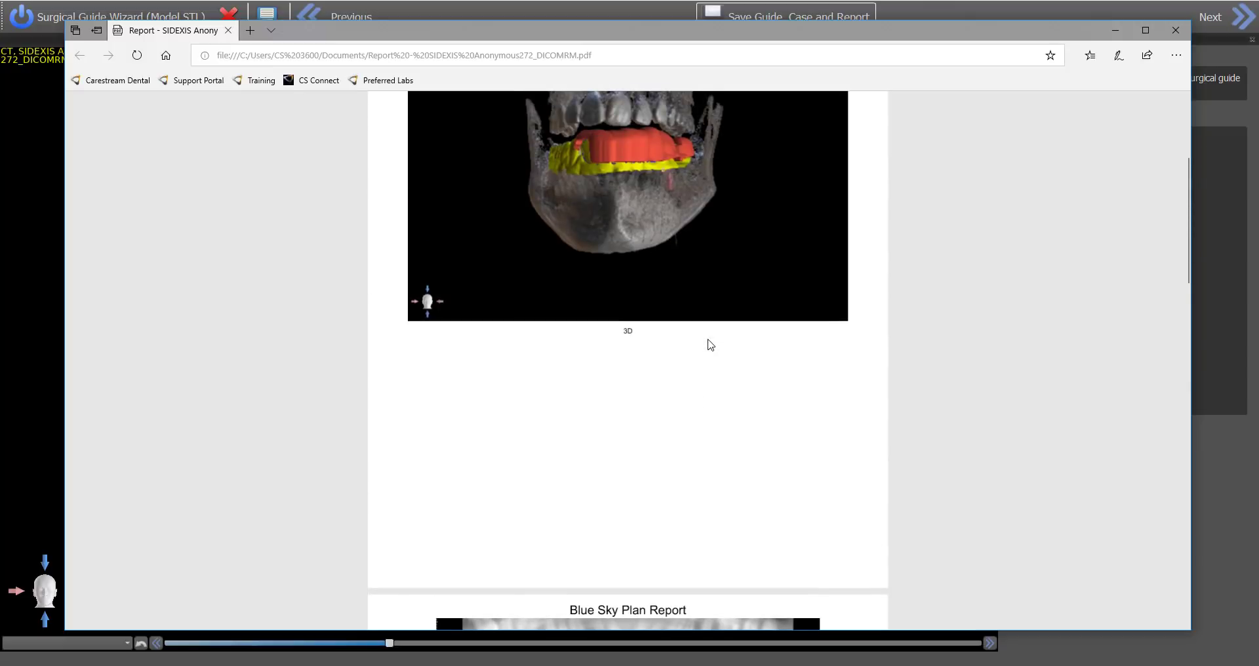
pyautogui.scroll(4, 710, 343)
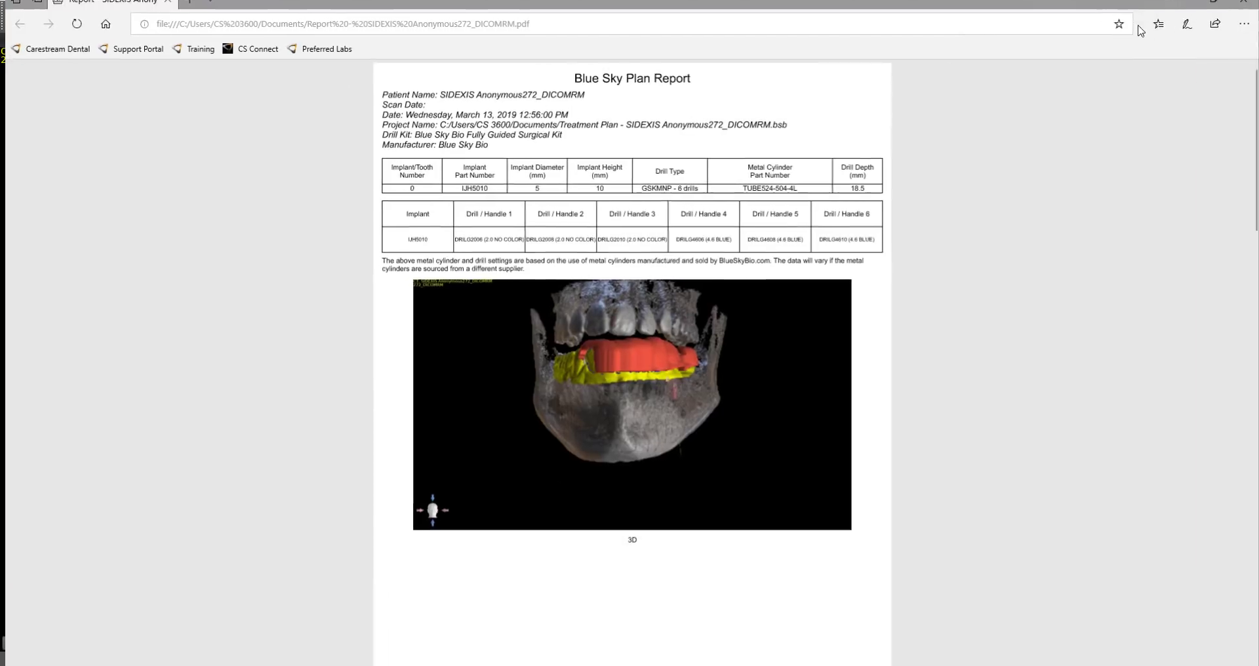
# - Re-examine the report's drill depth and drill tables, the 3D image, and the panoramic and cross-section views of the implant
pyautogui.click(1145, 31)
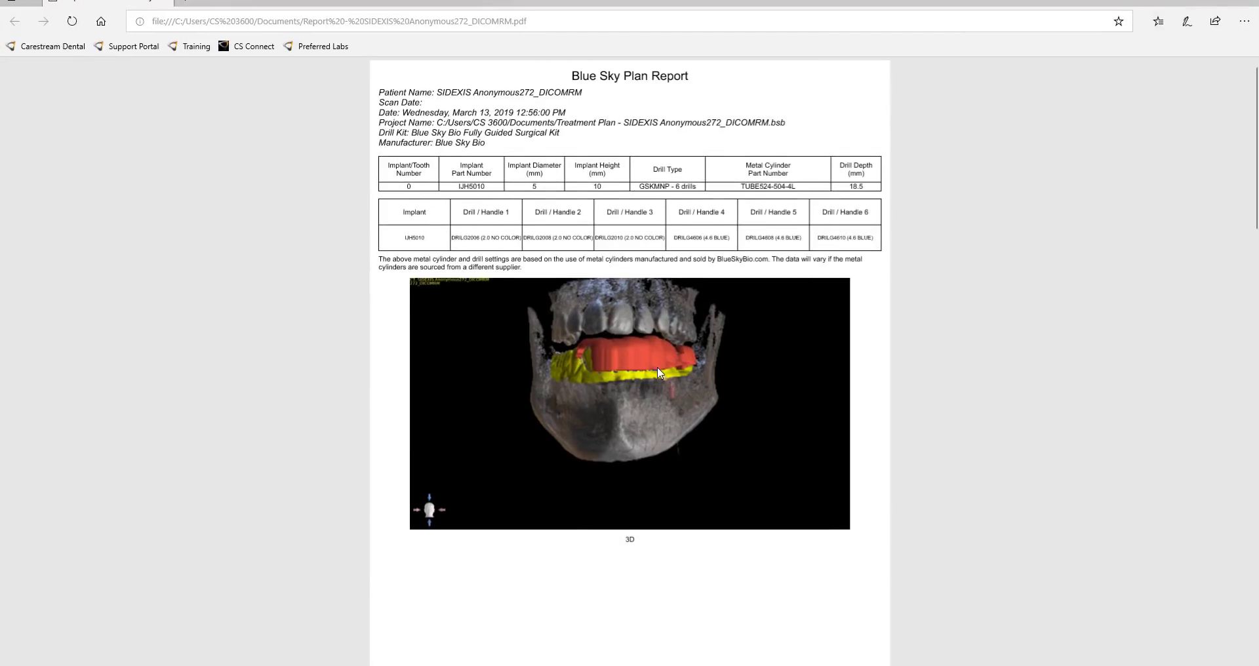
pyautogui.scroll(-10, 652, 367)
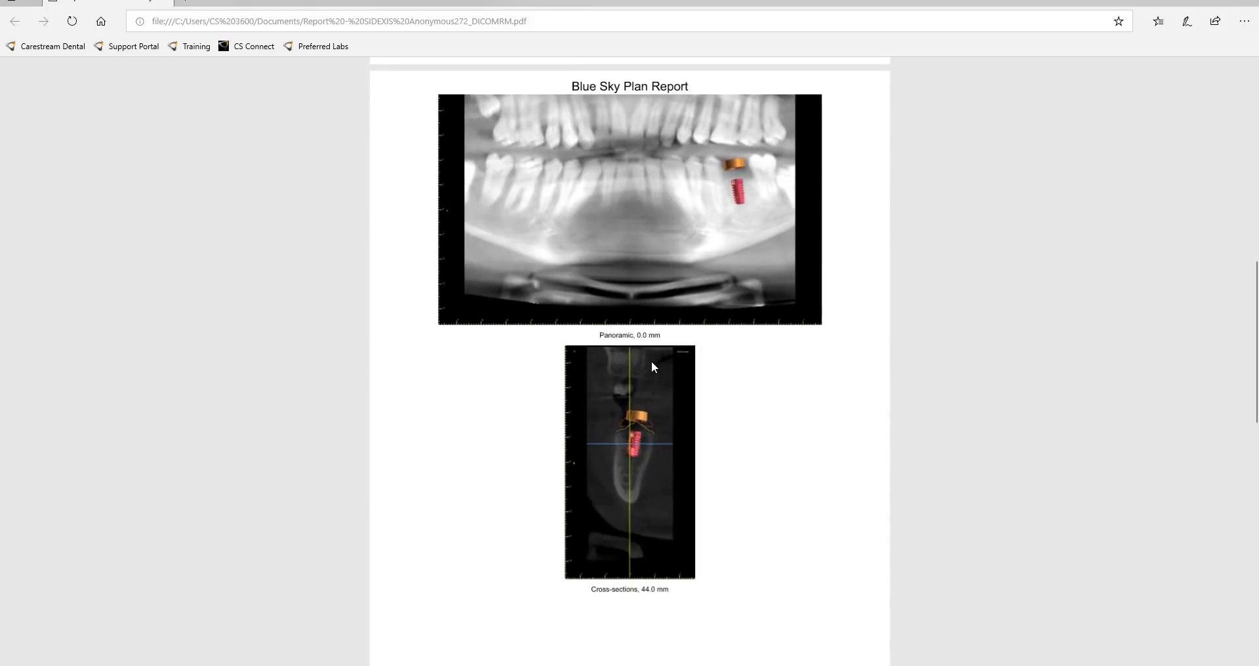
pyautogui.scroll(-15, 643, 490)
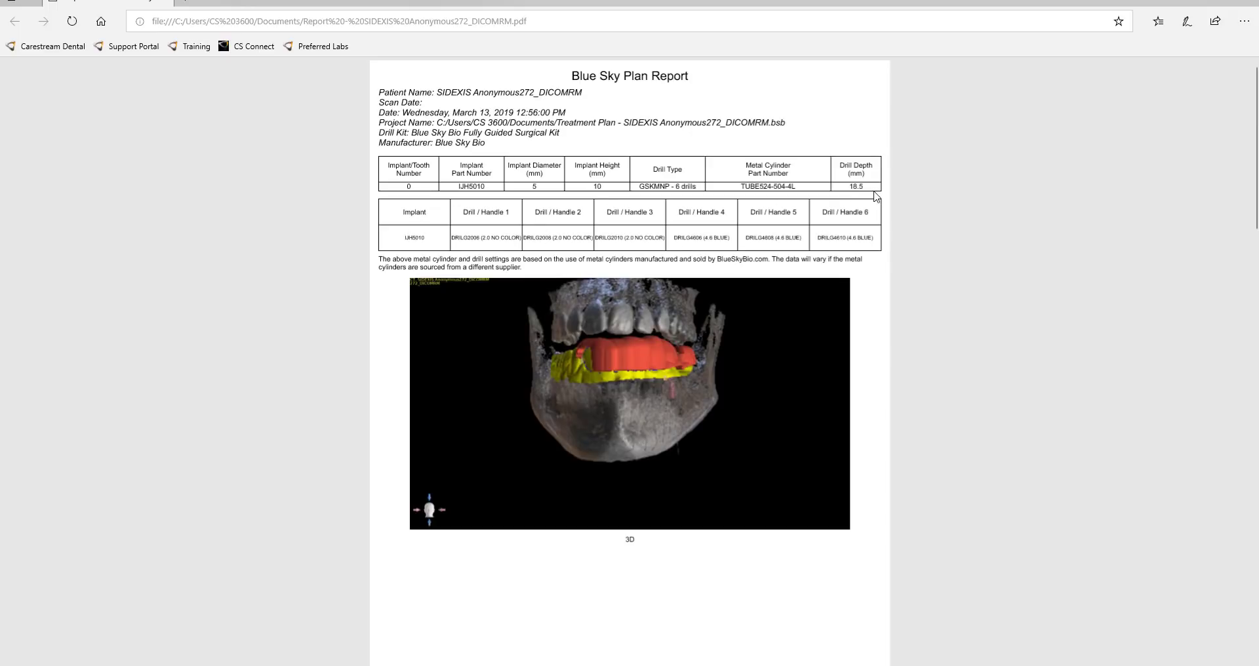
pyautogui.scroll(-3, 689, 441)
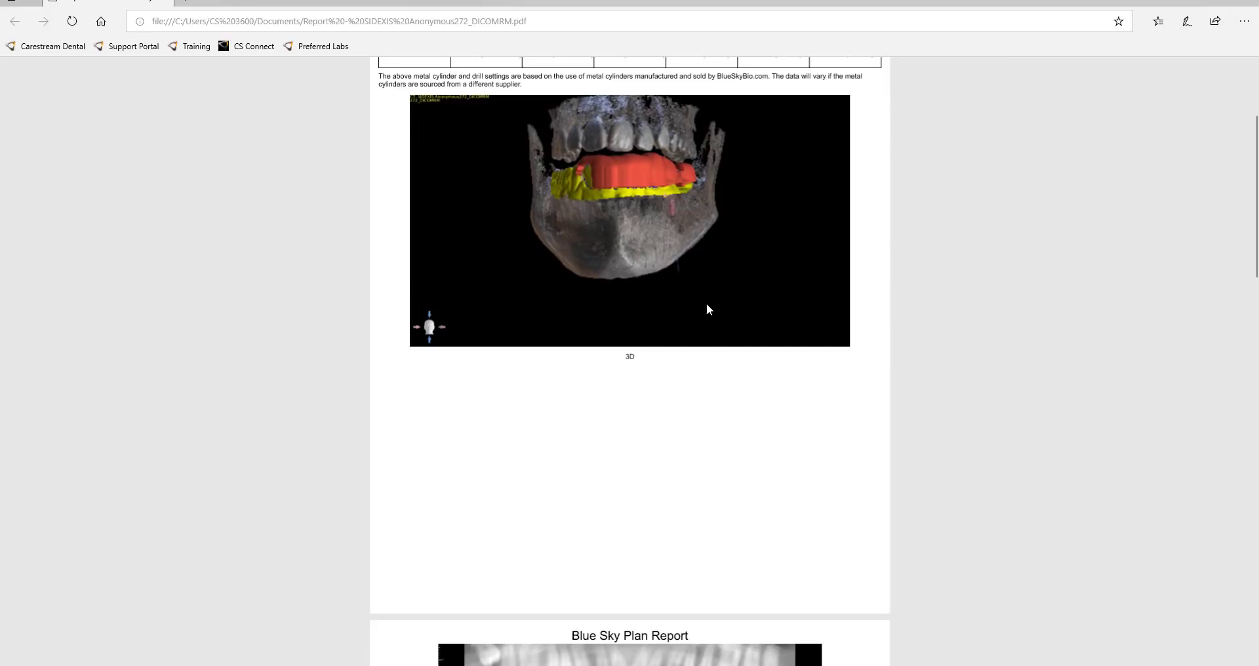
pyautogui.scroll(-12, 706, 309)
pyautogui.scroll(1, 719, 275)
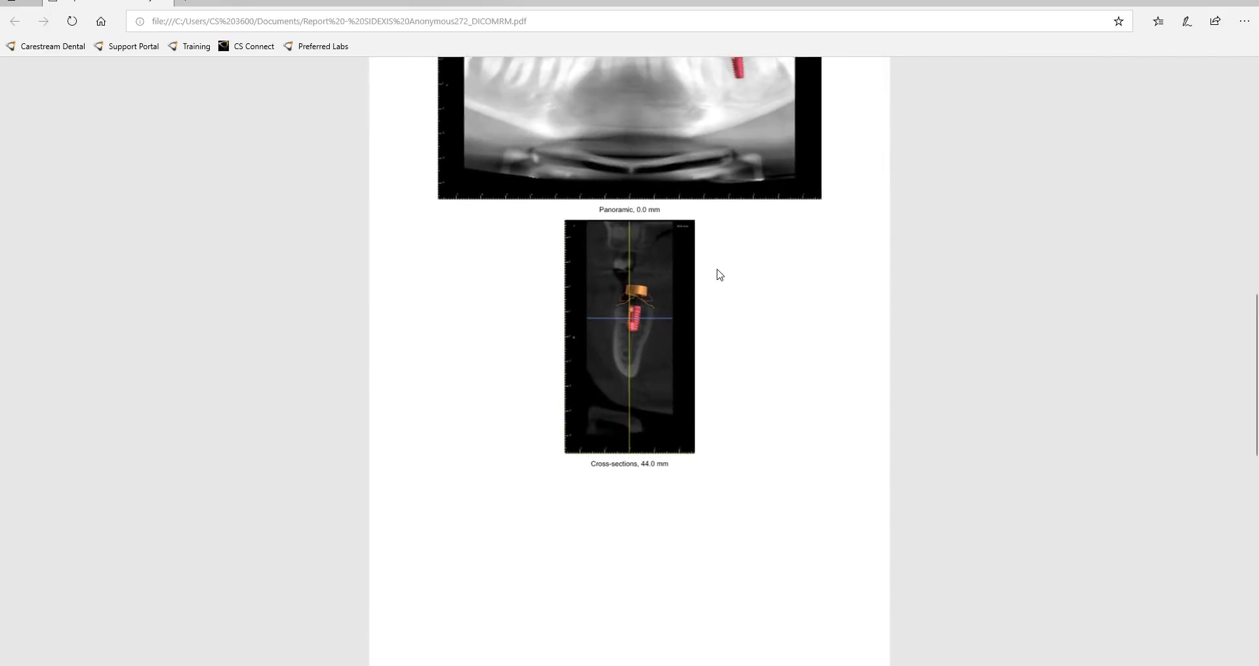
pyautogui.scroll(2, 720, 274)
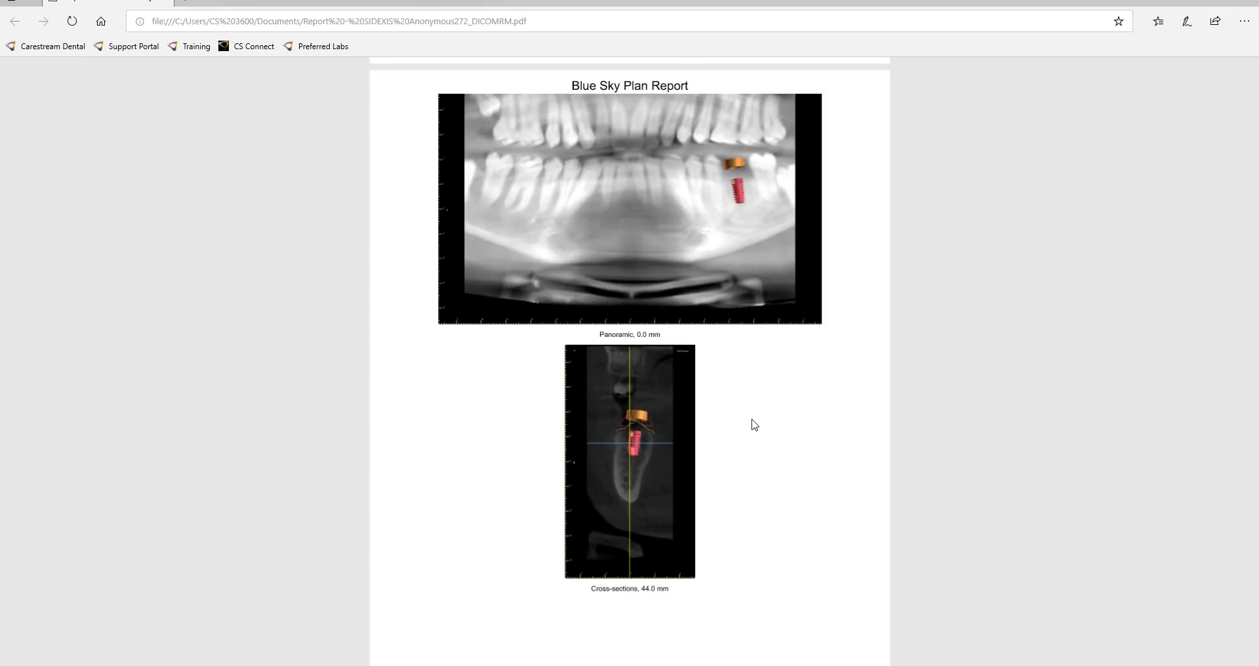
pyautogui.scroll(-5, 762, 428)
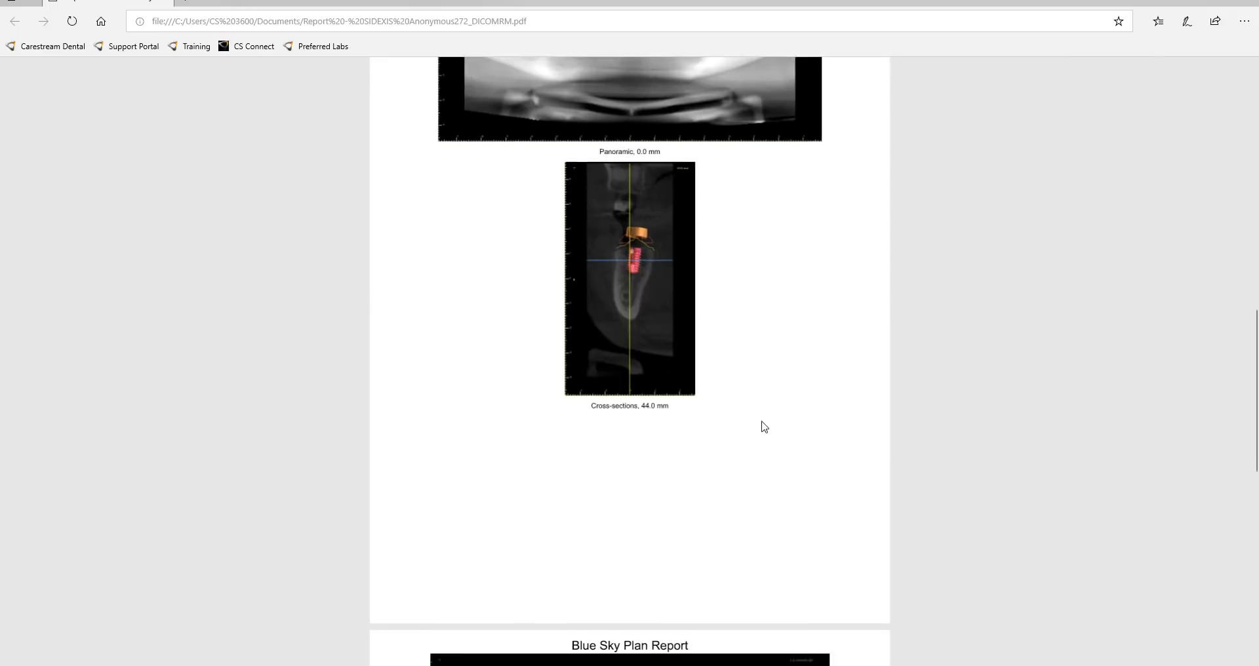
pyautogui.scroll(4, 762, 429)
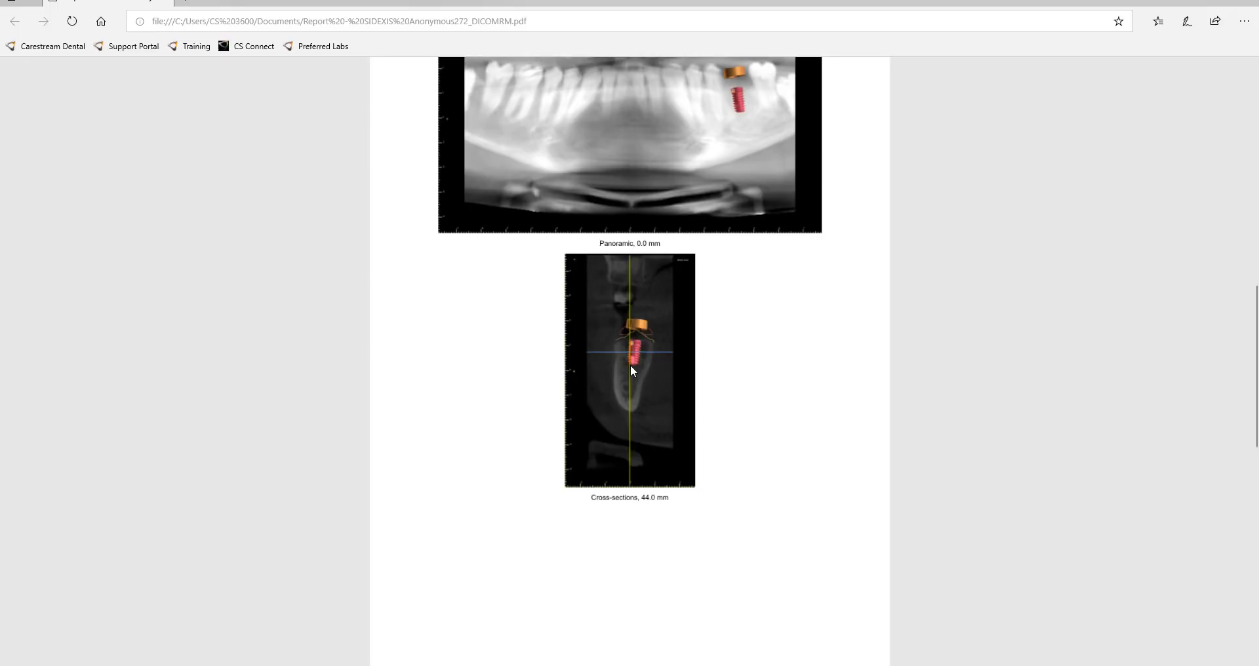
# - Examine the implant slice on the report's last page and the implant part number in its caption
pyautogui.scroll(-10, 732, 458)
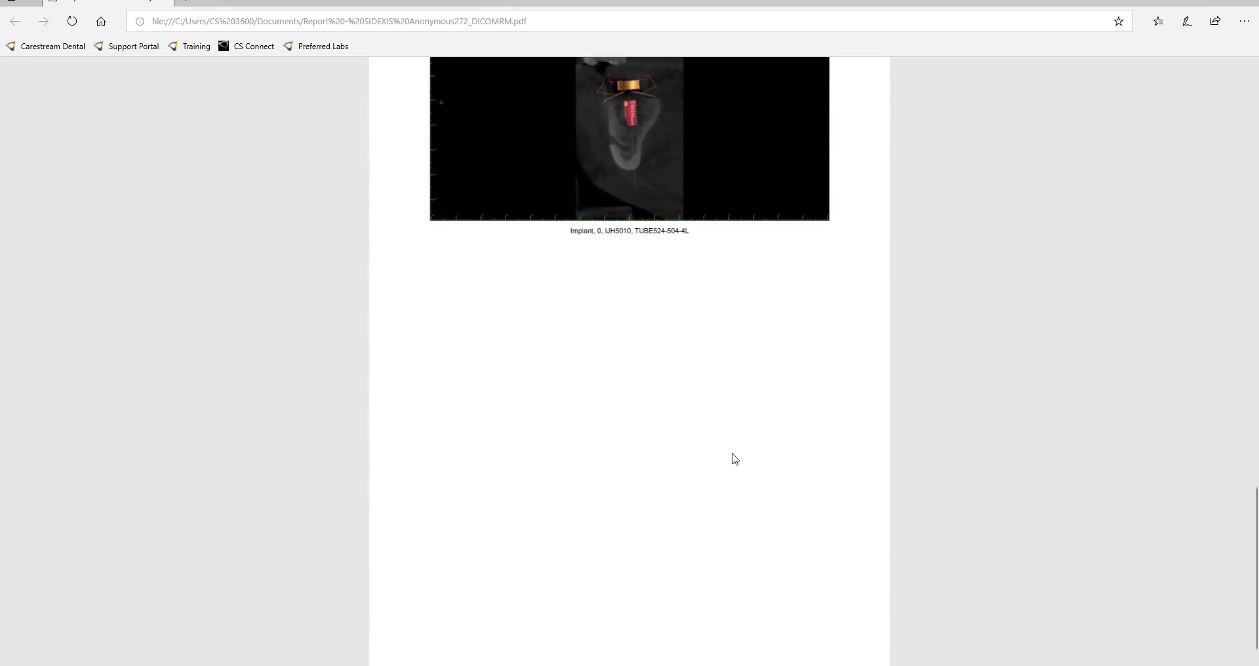
pyautogui.scroll(3, 733, 457)
pyautogui.scroll(-2, 734, 458)
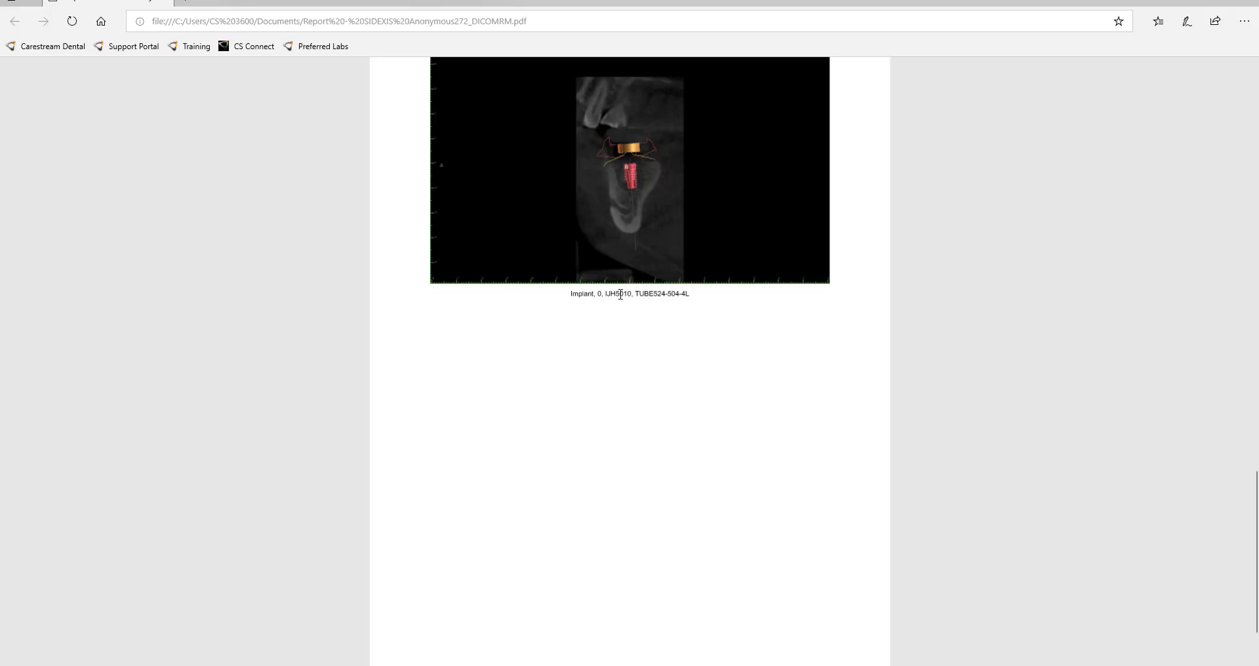
pyautogui.moveTo(605, 295); pyautogui.dragTo(657, 293)
pyautogui.click(640, 406)
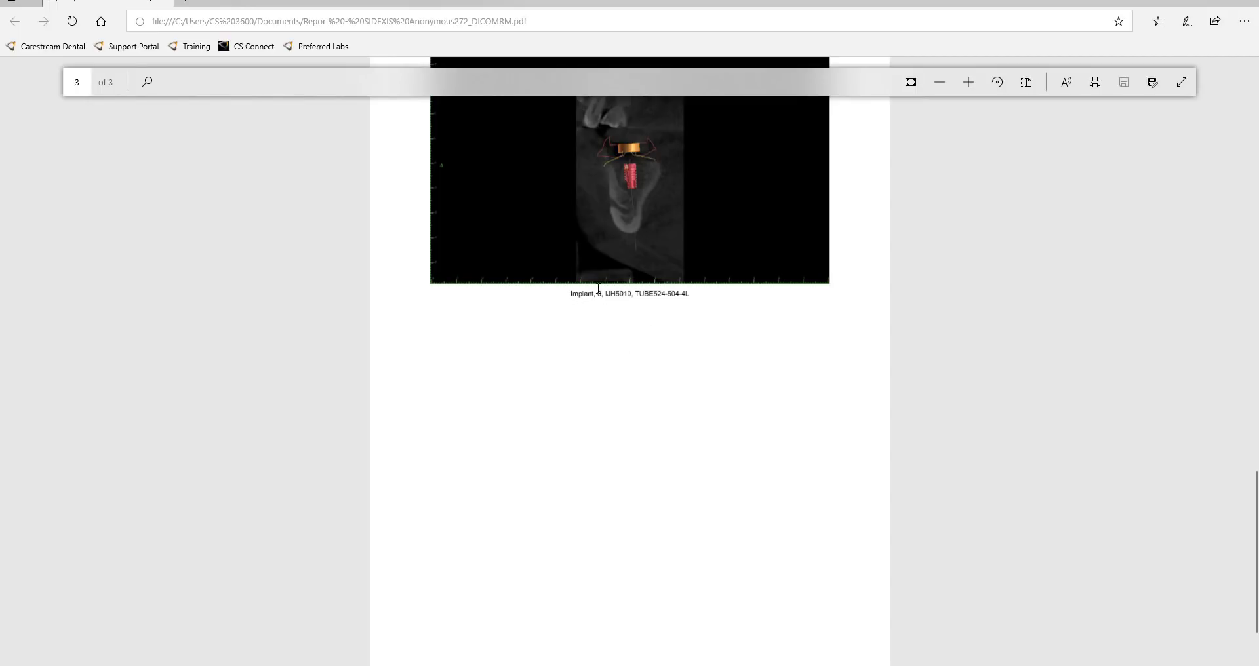
# - Put the report away, open the Documents folder holding the saved case files, and select the Surgical Guide file
pyautogui.click(1192, 3)
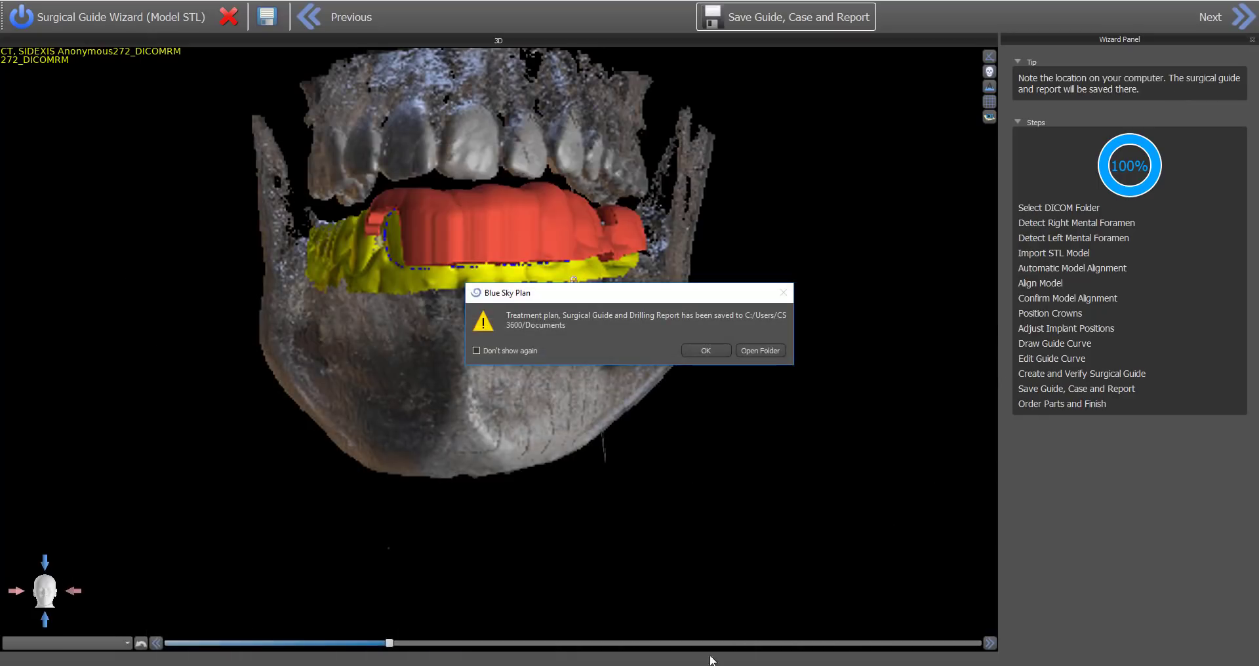
pyautogui.click(753, 350)
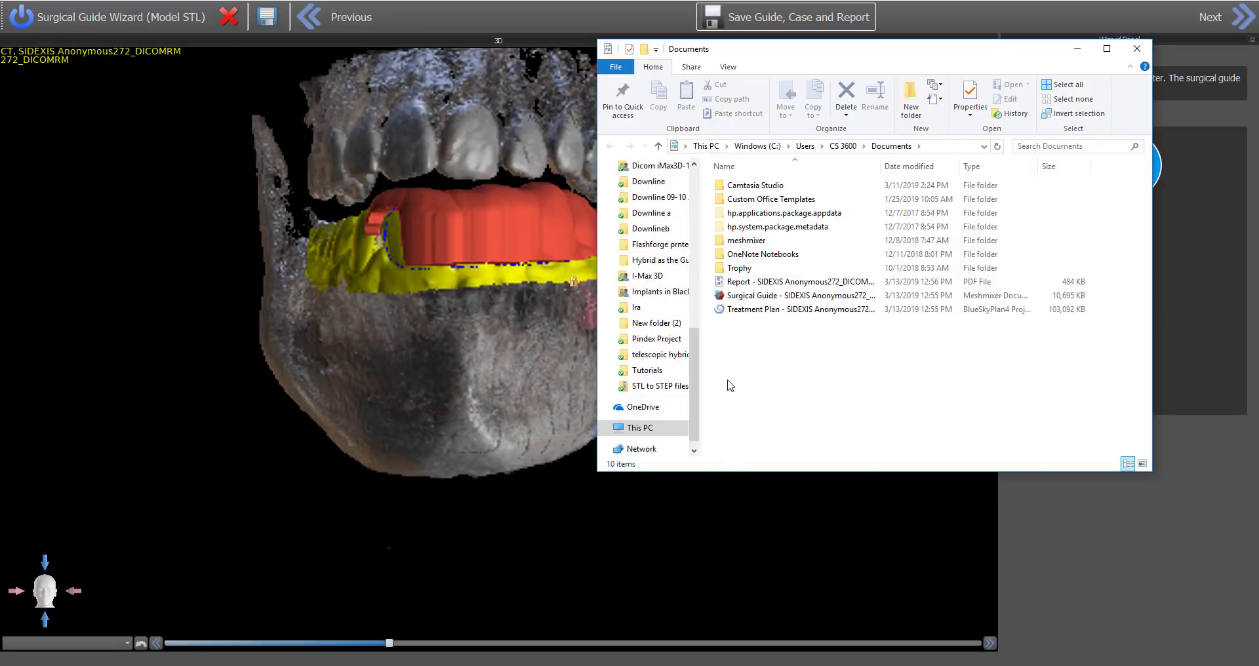
pyautogui.click(780, 295)
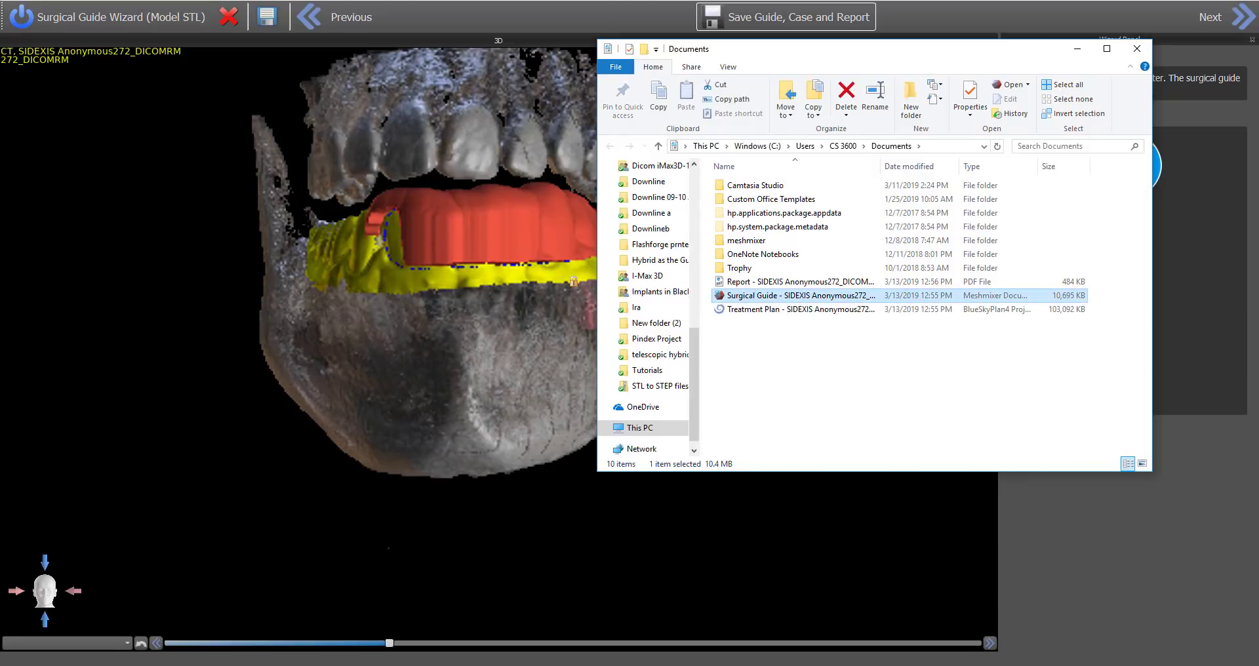
# - Launch RayWare and load the Surgical Guide file from the Documents folder onto the build platform
pyautogui.press('super')
pyautogui.write('ray')
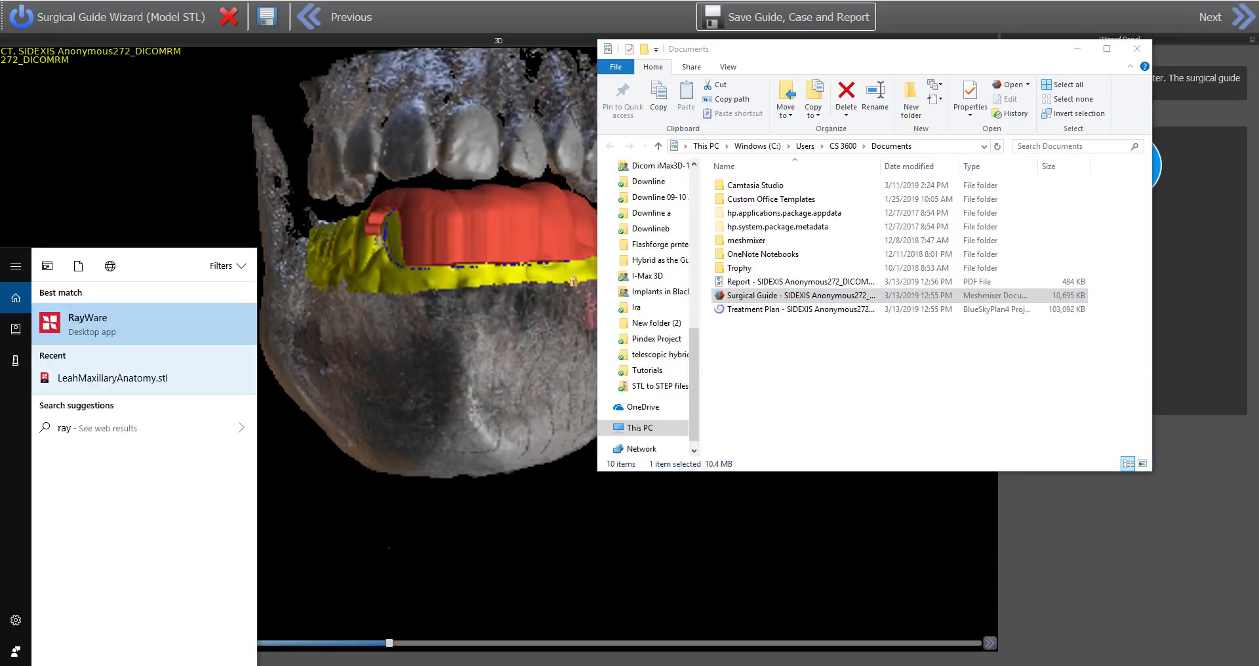
pyautogui.click(87, 321)
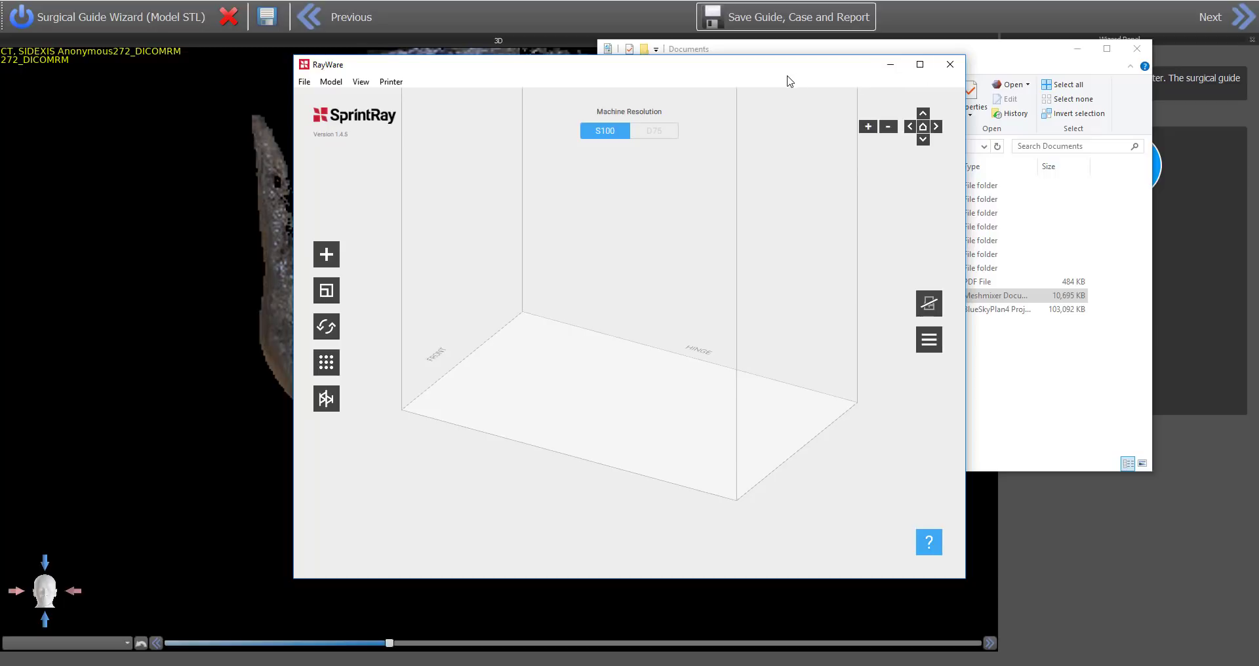
pyautogui.moveTo(624, 63); pyautogui.dragTo(379, 27)
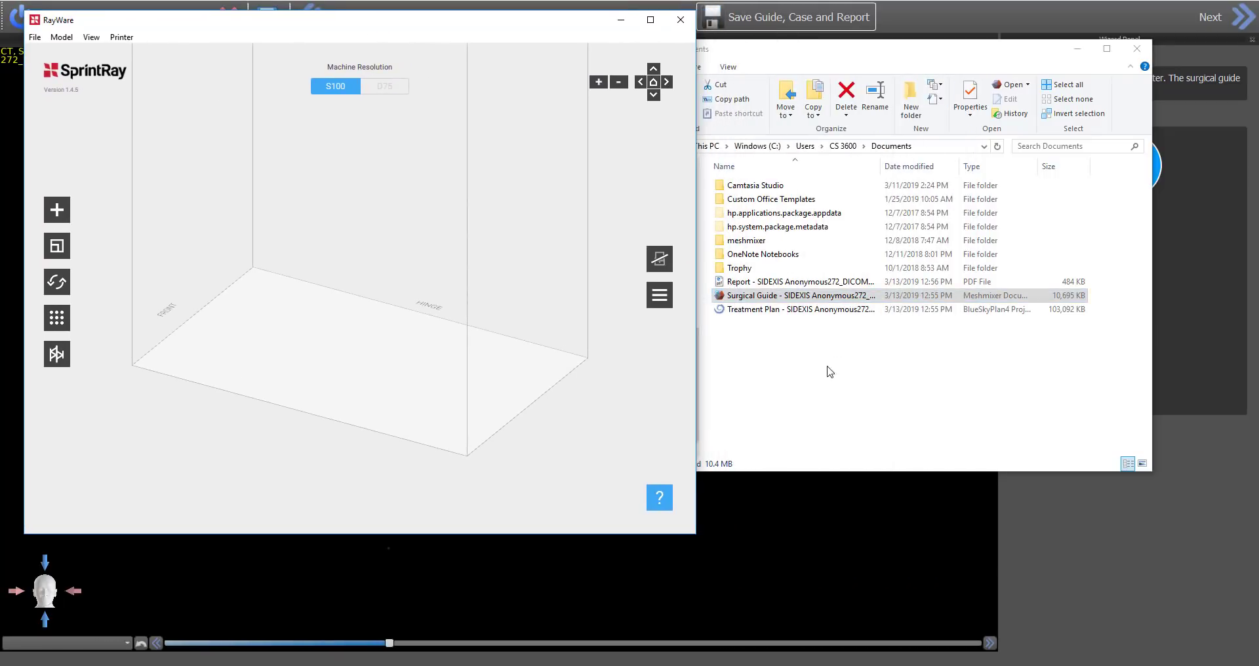
pyautogui.click(832, 301)
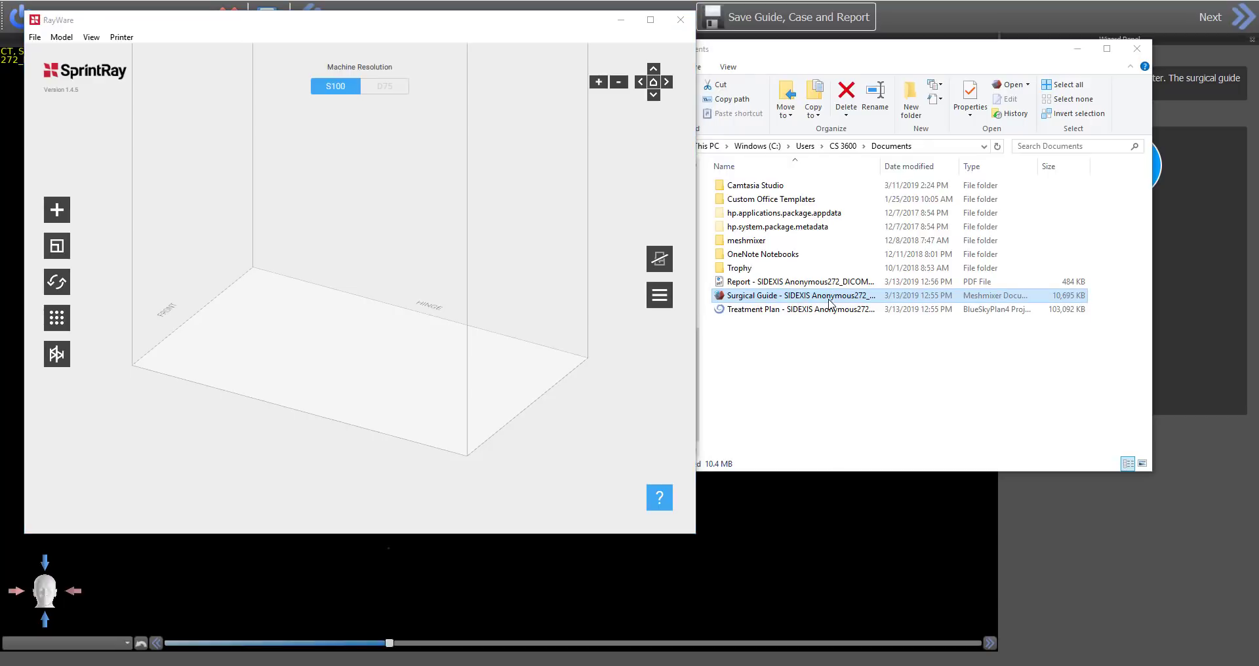
pyautogui.moveTo(830, 303); pyautogui.dragTo(402, 380)
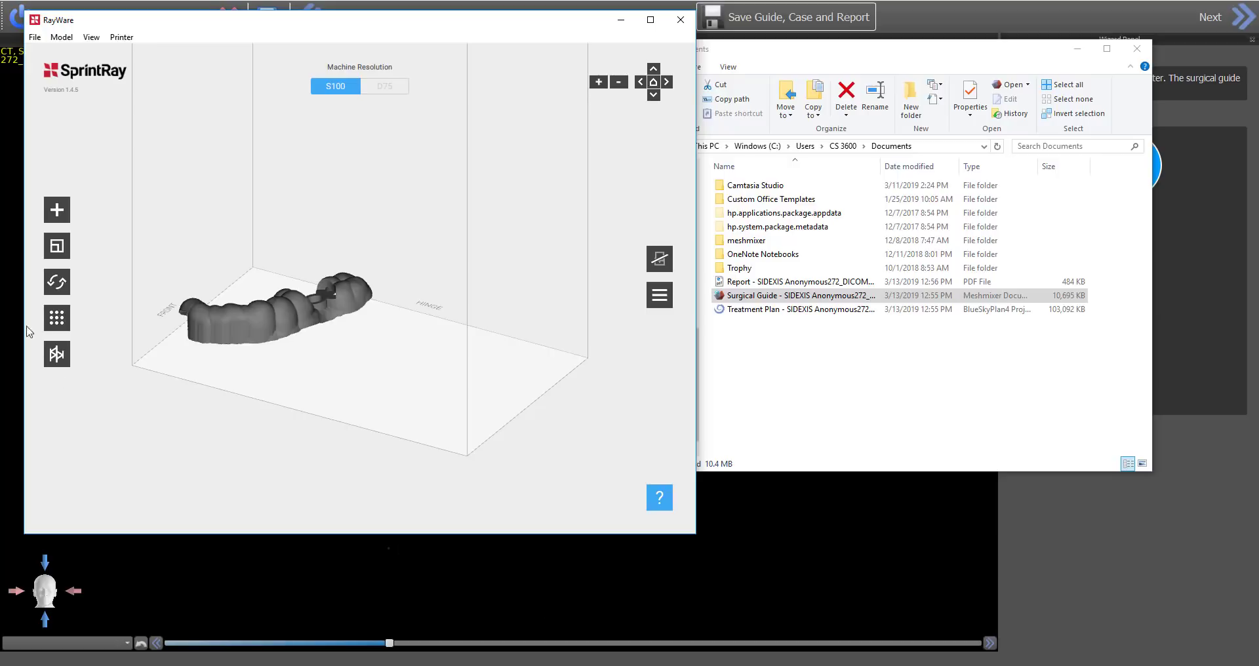
pyautogui.click(57, 210)
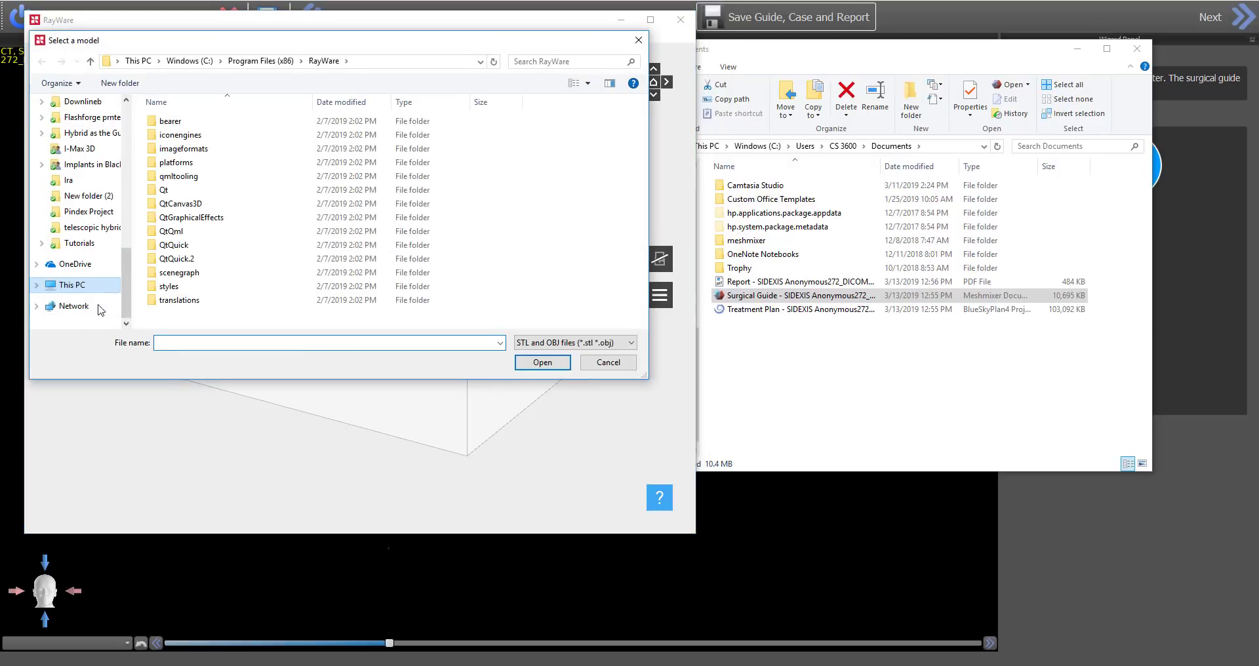
pyautogui.click(620, 364)
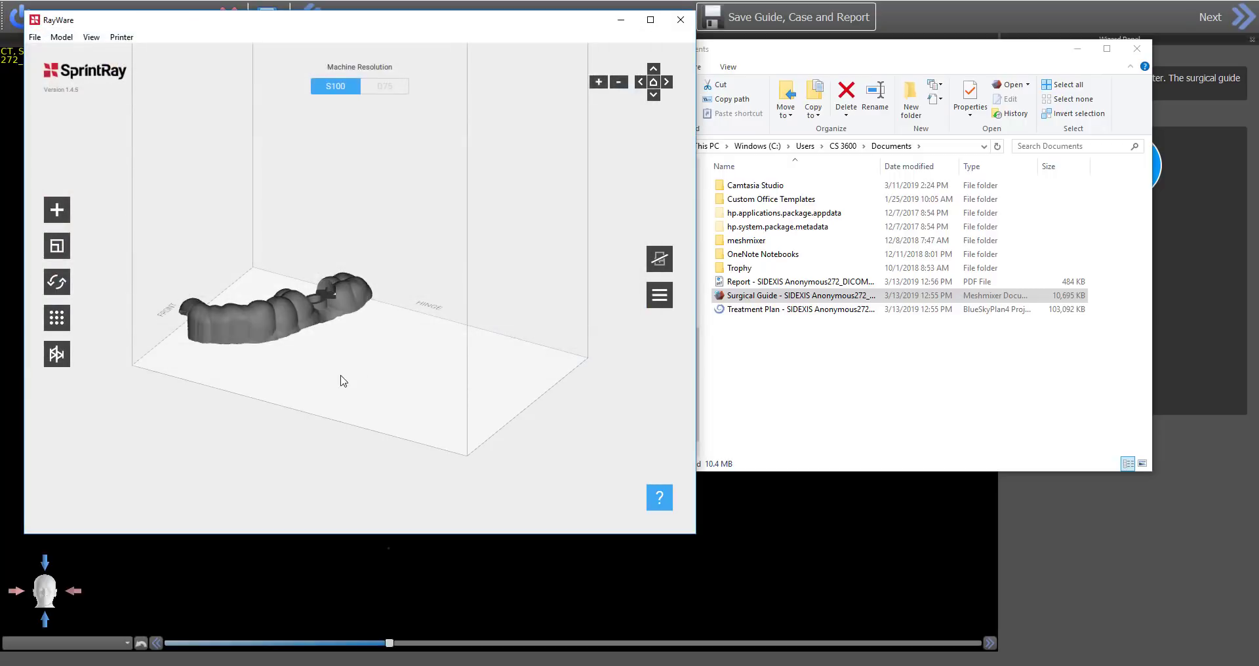
# - Maximize RayWare, flip the surgical guide so its inner surface faces up, and check it from above and from the side
pyautogui.moveTo(340, 374); pyautogui.dragTo(447, 265, button='right')
pyautogui.click(651, 22)
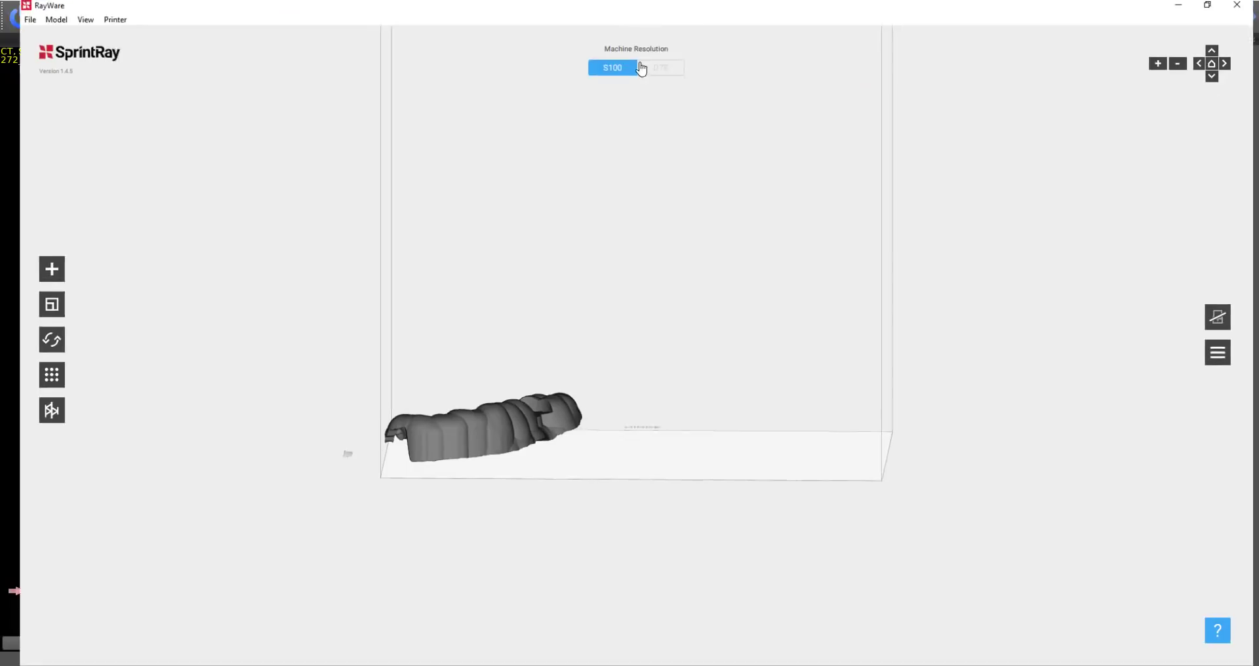
pyautogui.click(518, 420)
pyautogui.moveTo(518, 396); pyautogui.dragTo(439, 434)
pyautogui.moveTo(544, 436); pyautogui.dragTo(691, 539, button='right')
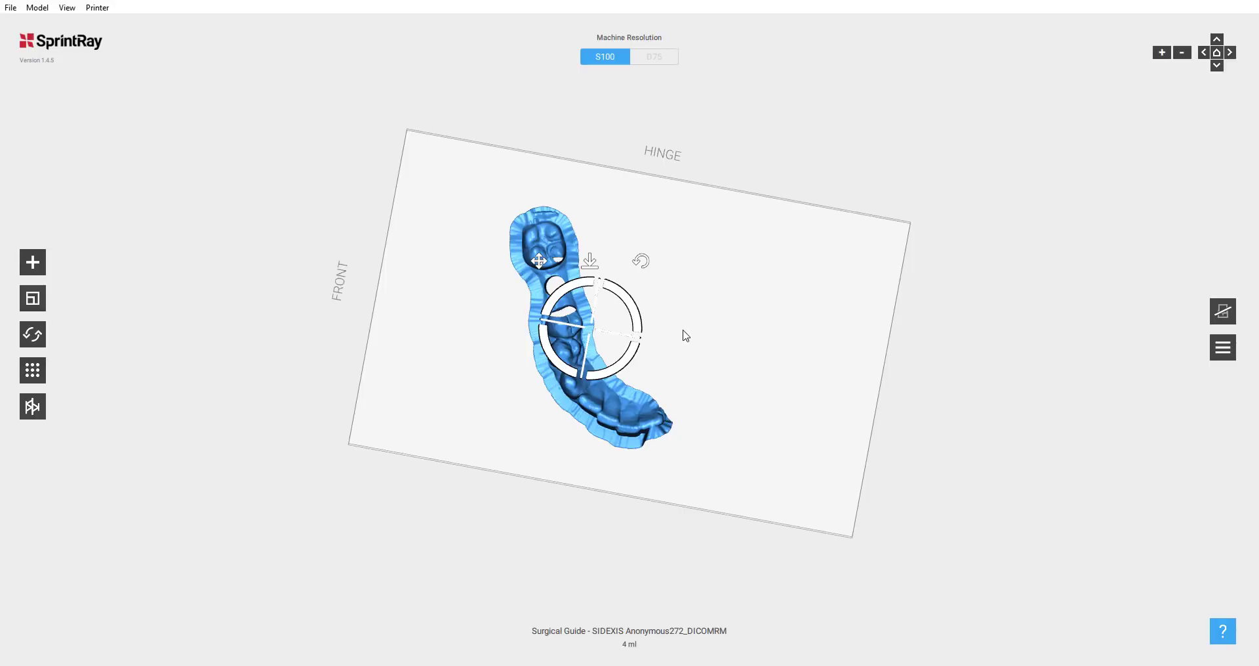
pyautogui.scroll(1, 685, 334)
pyautogui.moveTo(685, 335); pyautogui.dragTo(723, 390, button='right')
pyautogui.moveTo(676, 497); pyautogui.dragTo(791, 497, button='right')
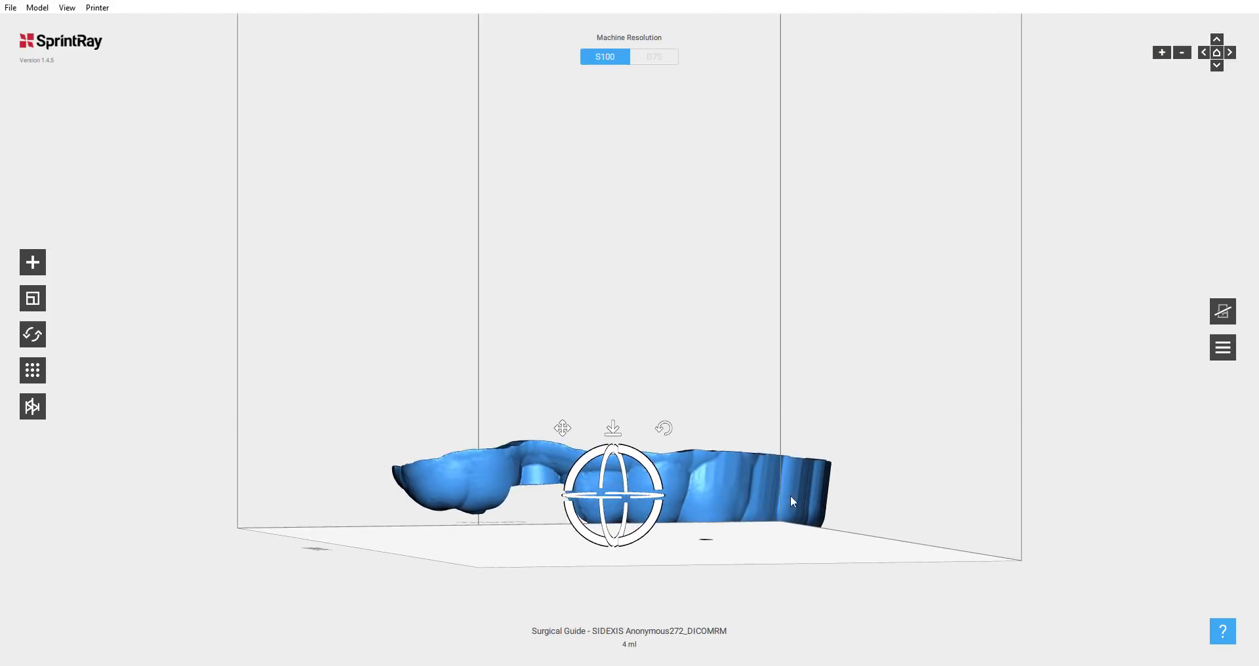
# - Rotate the surgical guide to stand upright on the build platform and check its footprint from above
pyautogui.moveTo(666, 481); pyautogui.dragTo(616, 394)
pyautogui.moveTo(617, 395); pyautogui.dragTo(595, 372, button='right')
pyautogui.moveTo(572, 348); pyautogui.dragTo(553, 333)
pyautogui.moveTo(604, 445); pyautogui.dragTo(658, 540, button='right')
pyautogui.scroll(3, 728, 469)
pyautogui.scroll(-5, 732, 471)
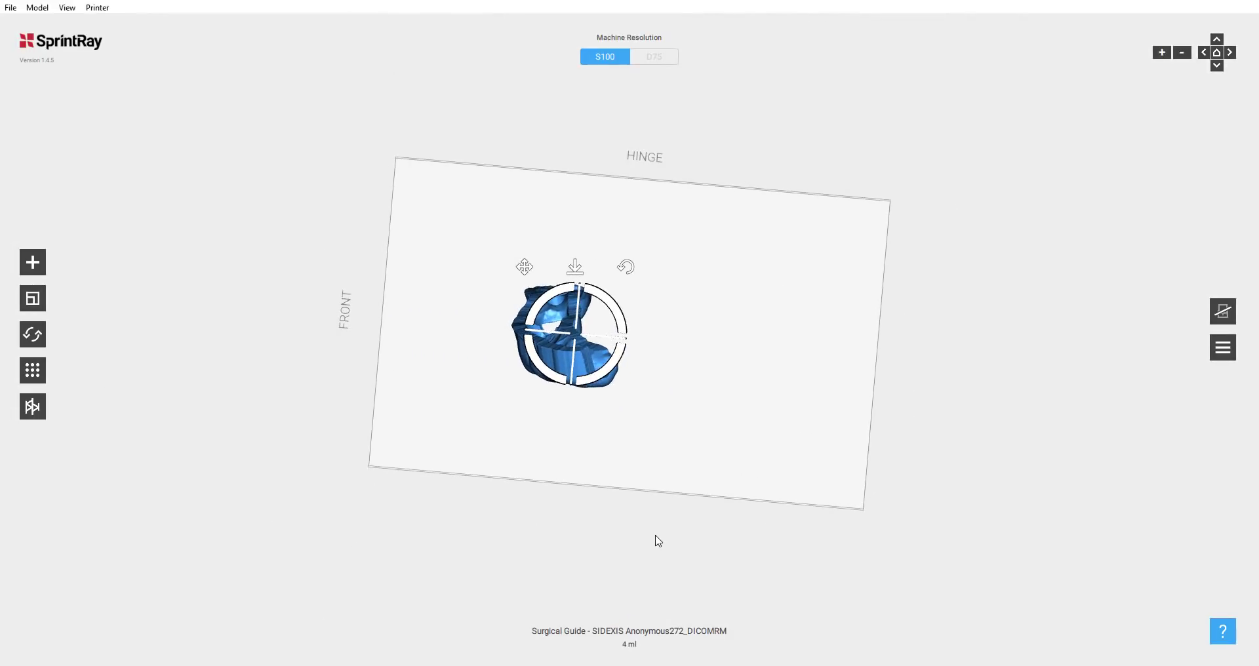
# - Lay the surgical guide flat on its outer occlusal surface, with the inner surface facing away from the build platform
pyautogui.moveTo(643, 494); pyautogui.dragTo(672, 377, button='right')
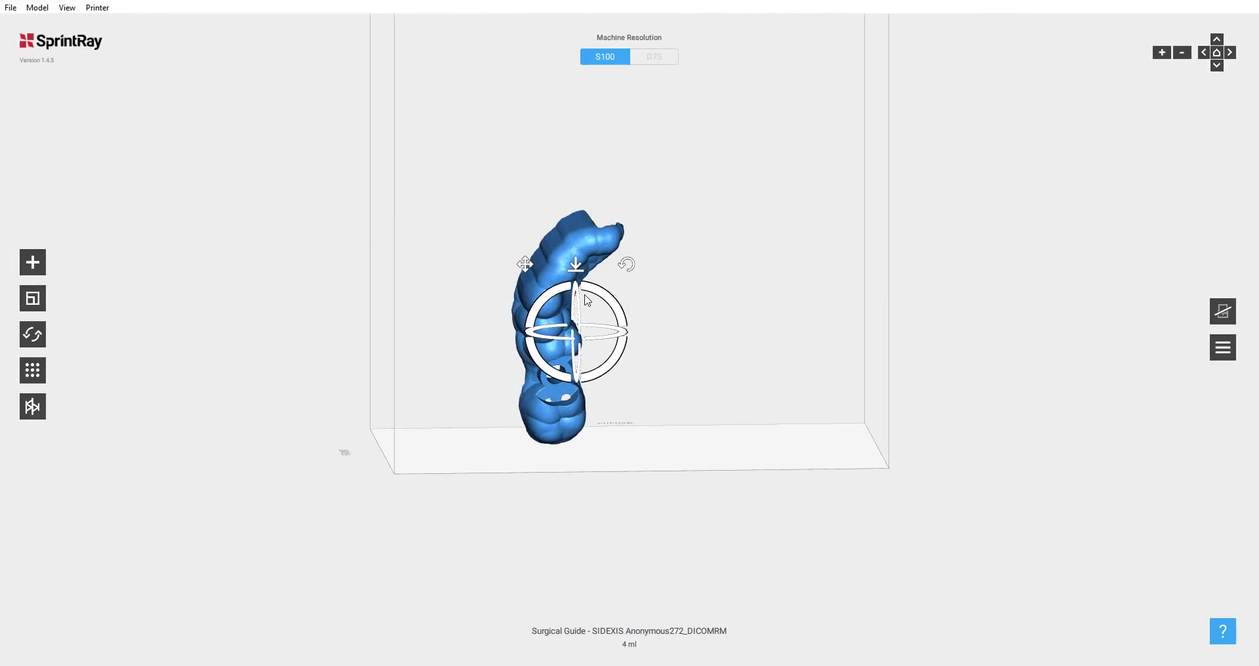
pyautogui.click(575, 267)
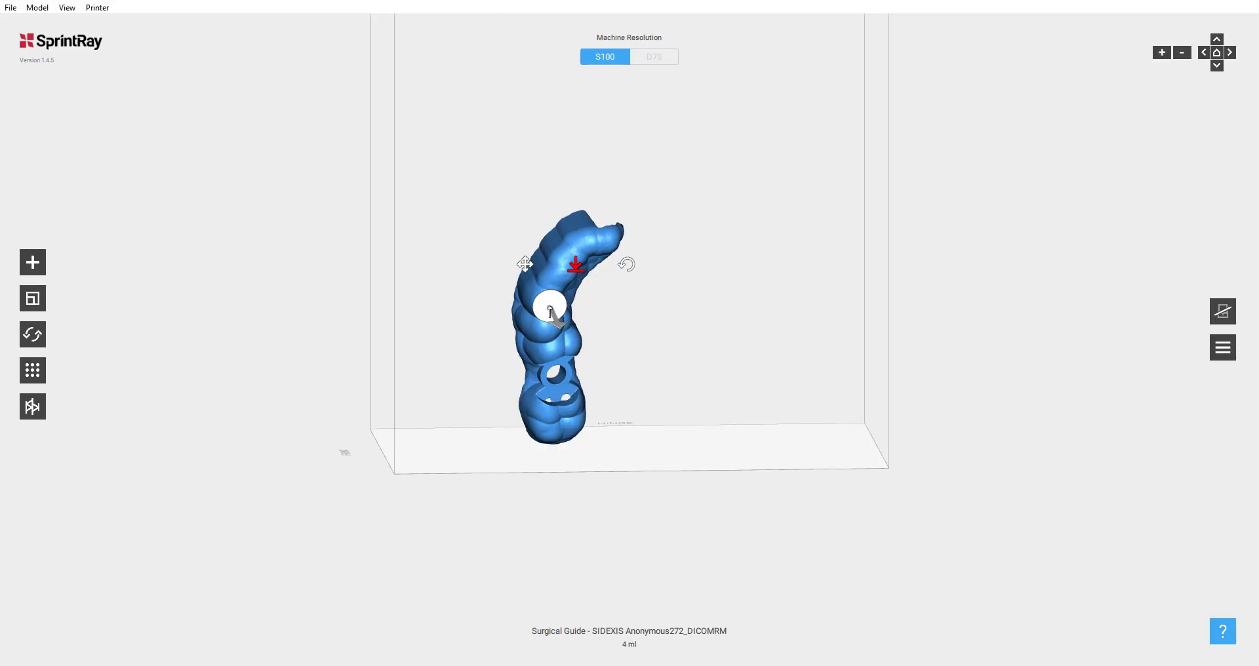
pyautogui.click(555, 305)
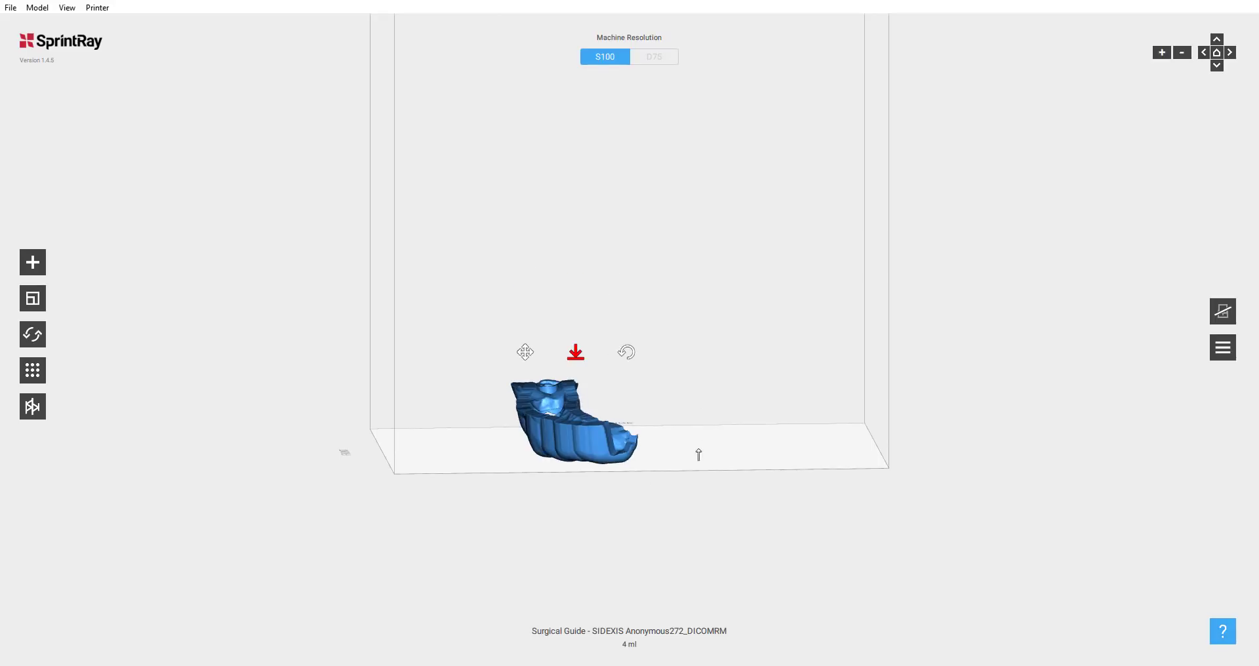
# - Generate supports under the surgical guide with low density and medium strength, and check them from the side
pyautogui.click(29, 413)
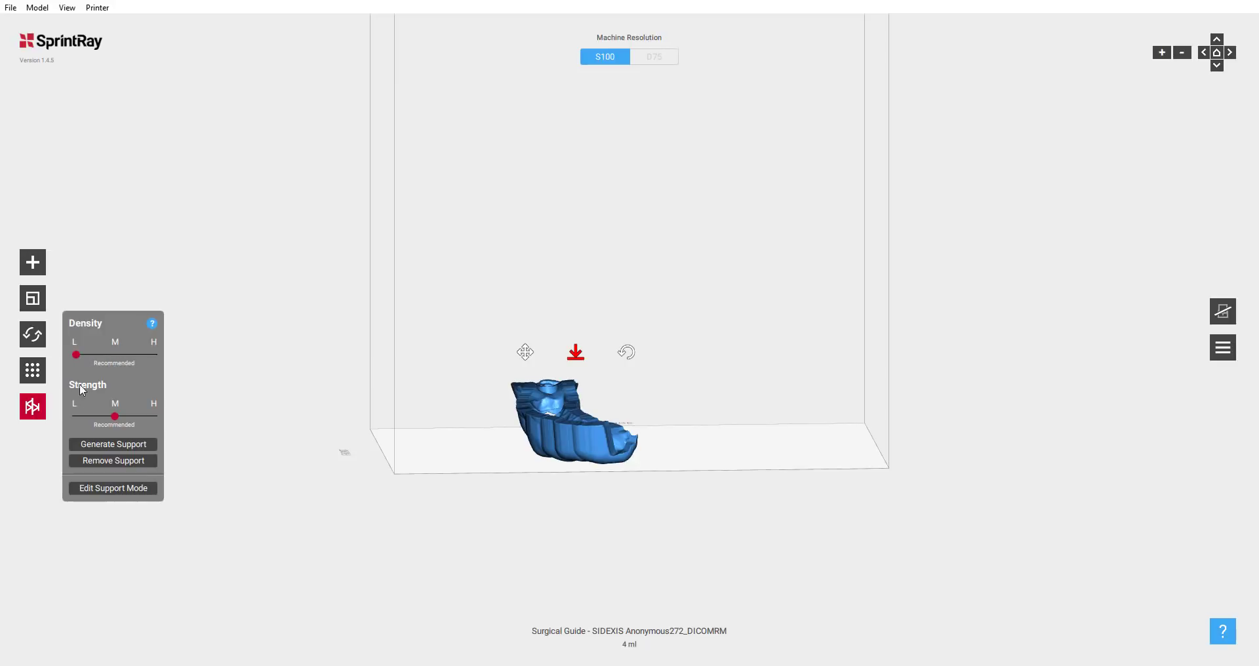
pyautogui.click(99, 445)
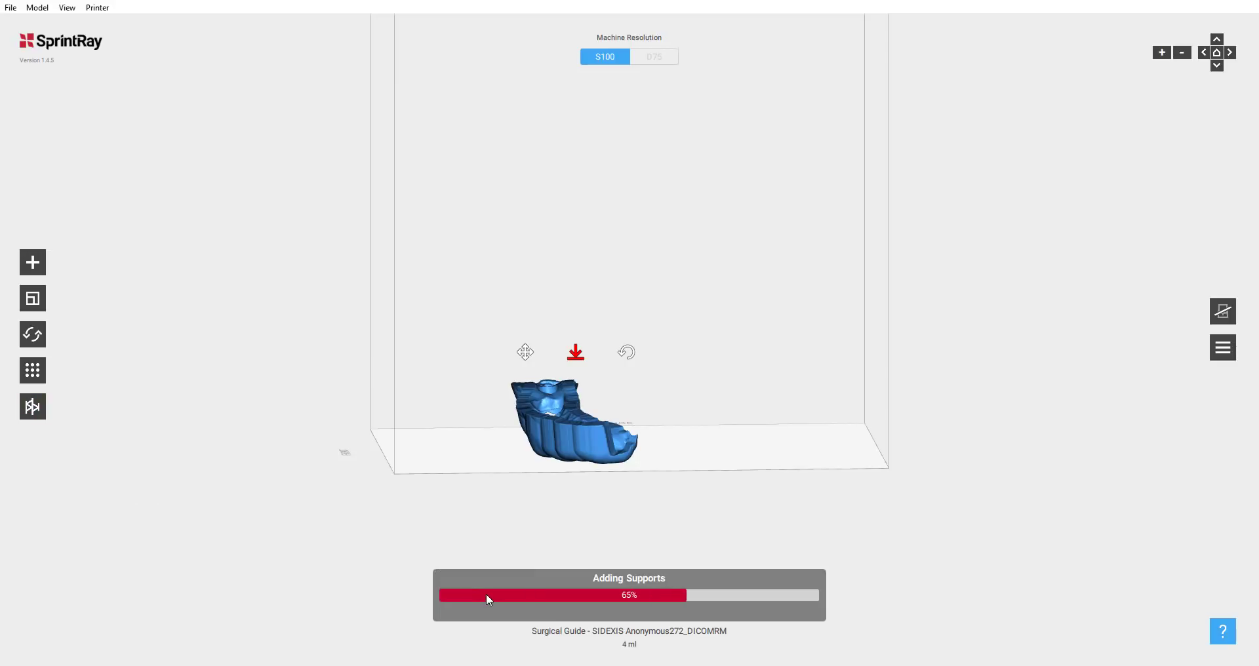
pyautogui.moveTo(497, 598); pyautogui.dragTo(800, 525)
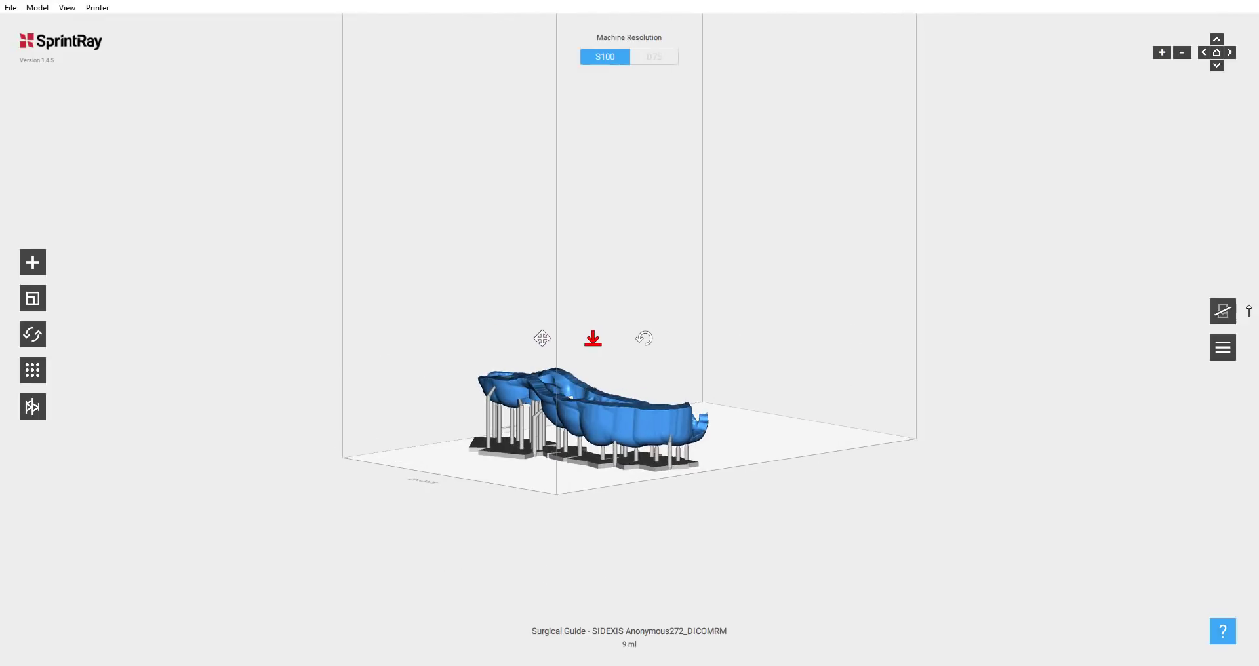
# - Set the print material to Surgical Guide and the layer thickness to 100, and check the supported guide
pyautogui.click(1236, 312)
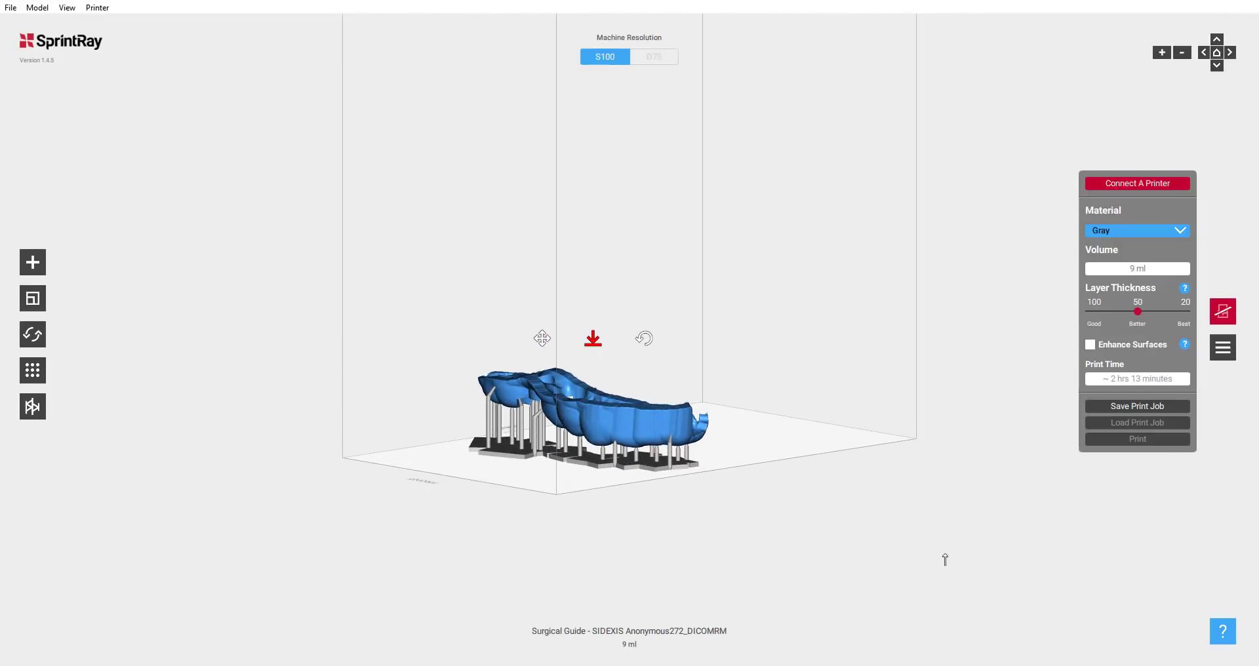
pyautogui.click(1164, 234)
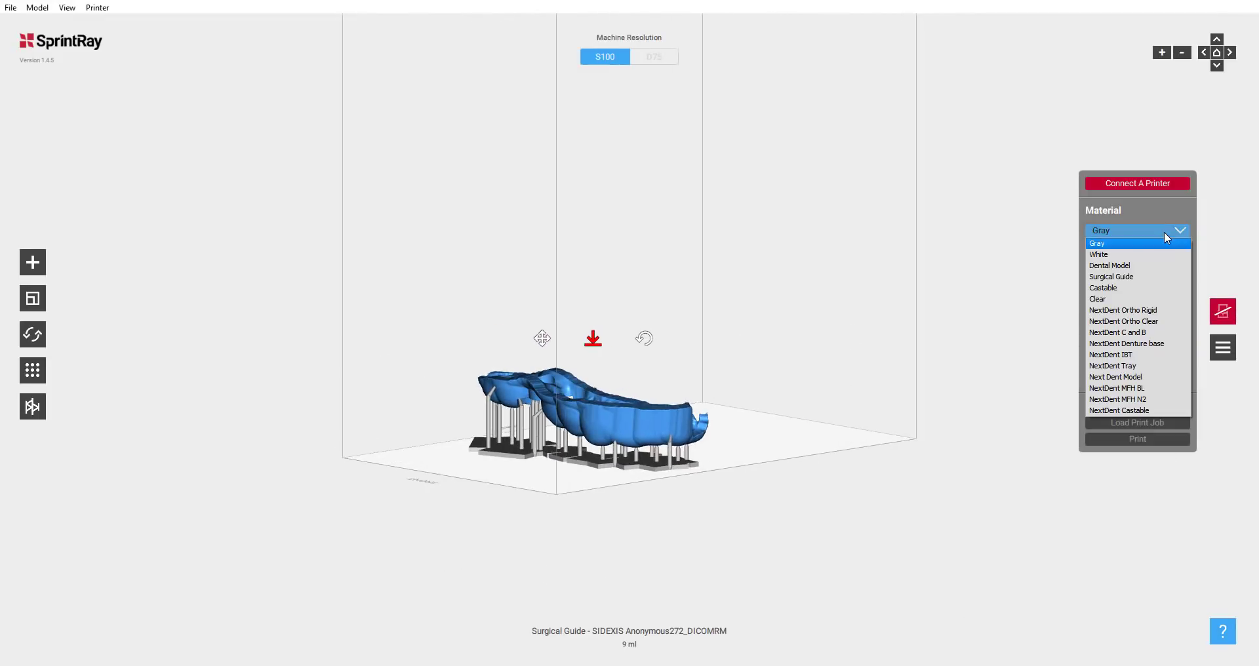
pyautogui.click(1115, 295)
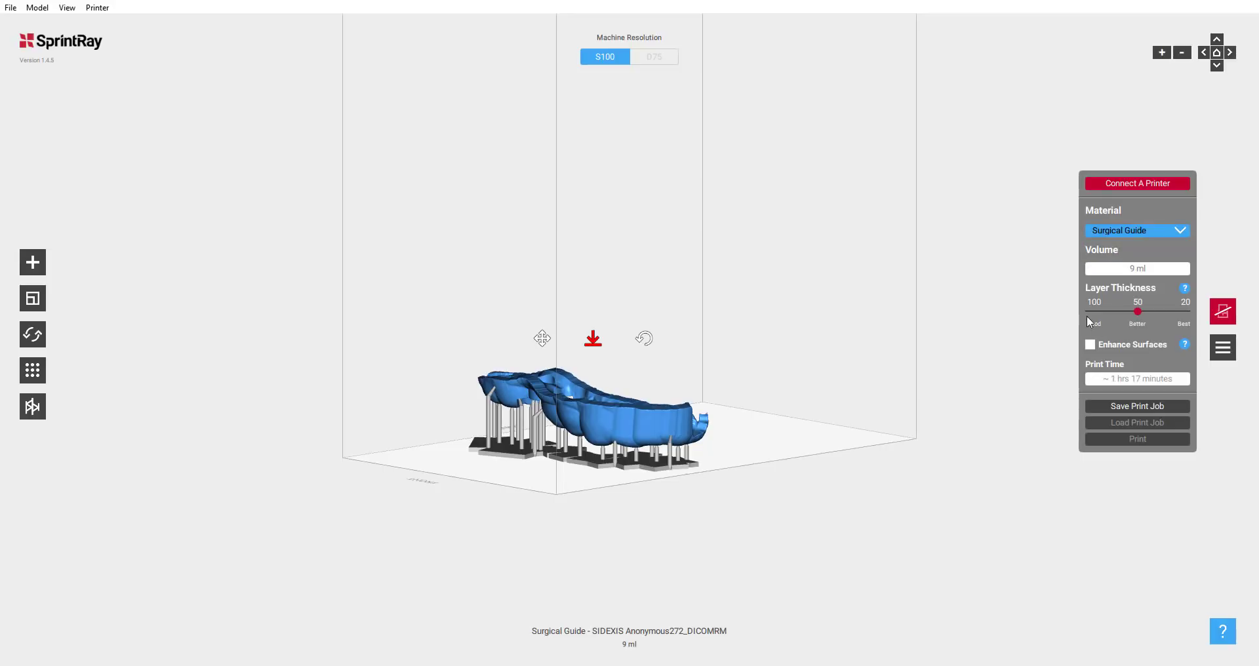
pyautogui.click(1094, 314)
pyautogui.moveTo(892, 632); pyautogui.dragTo(832, 613)
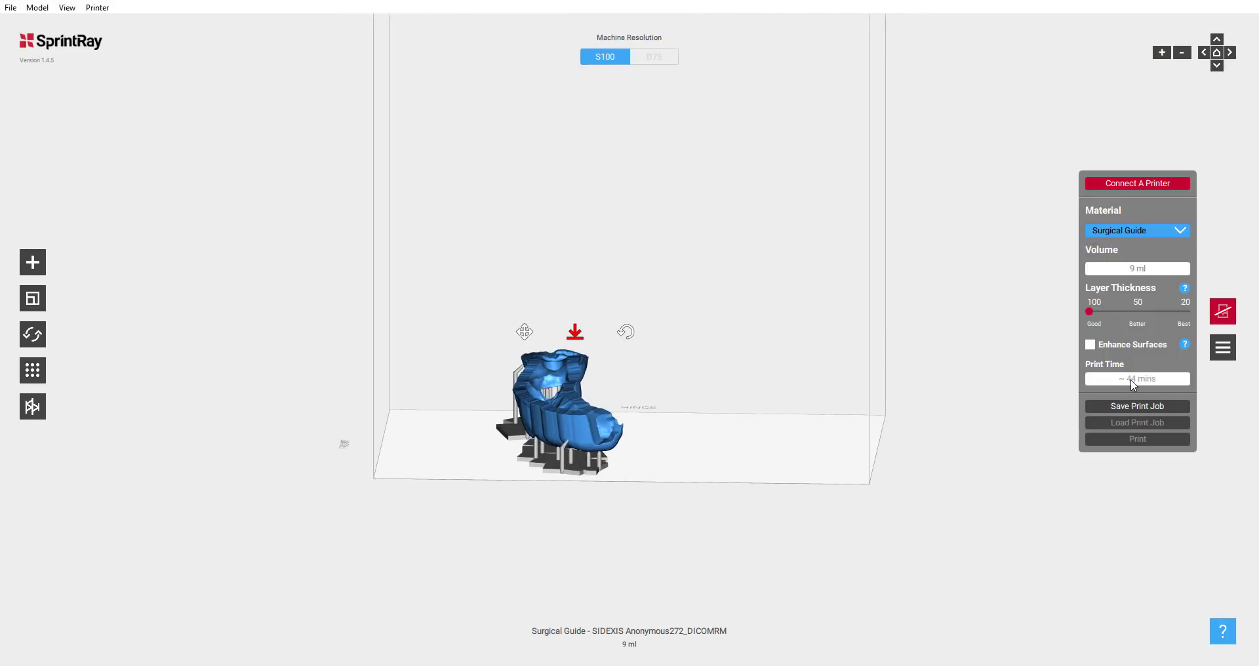
# - Inspect the supported surgical guide from the side, and switch back to the Surgical Guide Wizard in Blue Sky Plan
pyautogui.moveTo(836, 421); pyautogui.dragTo(718, 433)
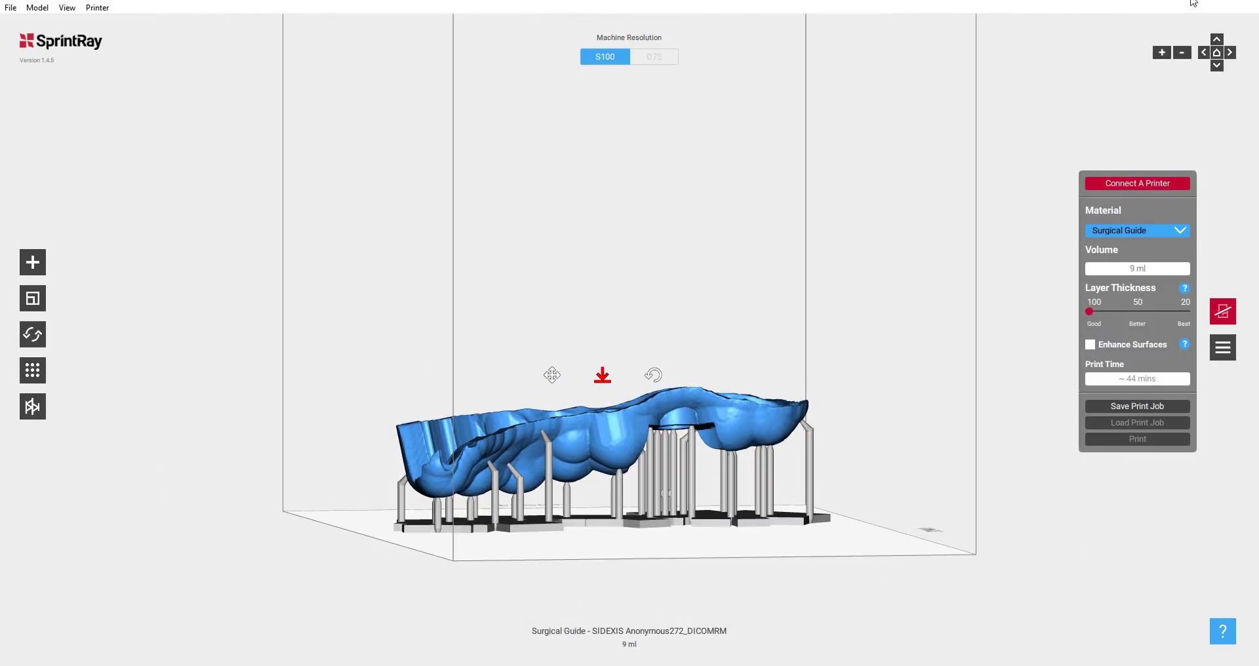
pyautogui.click(1183, 0)
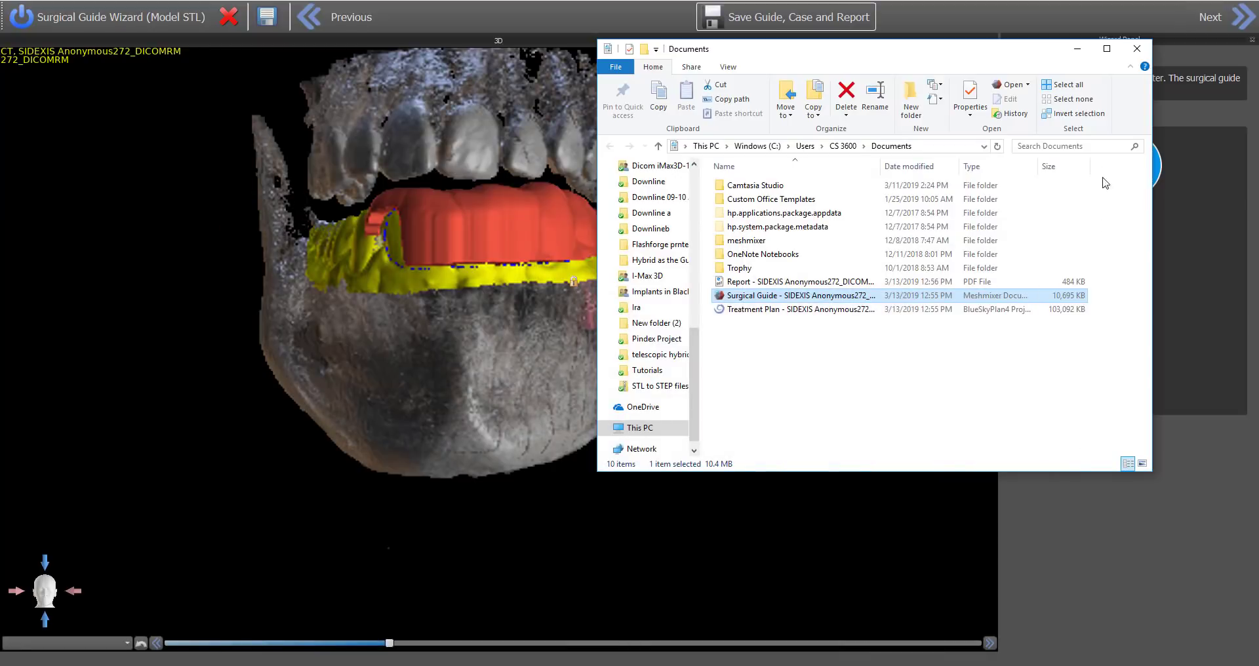
pyautogui.click(911, 532)
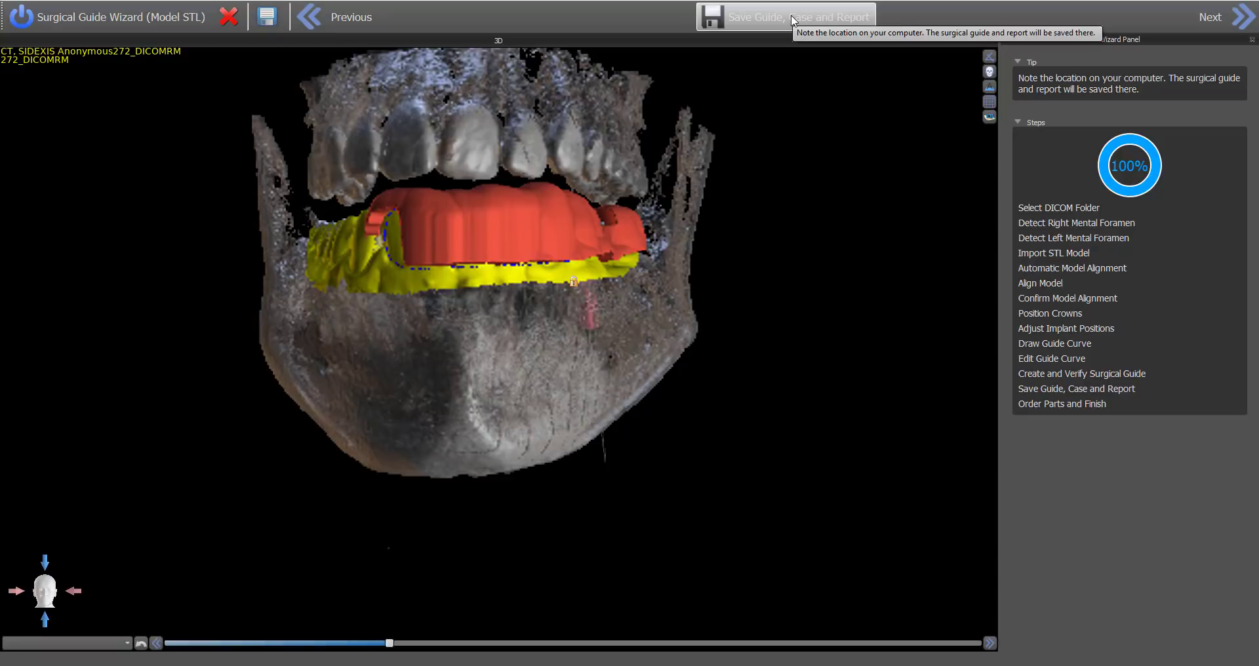
# - Advance to Order Parts and Finish, view the case's parts in the online cart, and close the finished wizard in Blue Sky Plan
pyautogui.click(1242, 17)
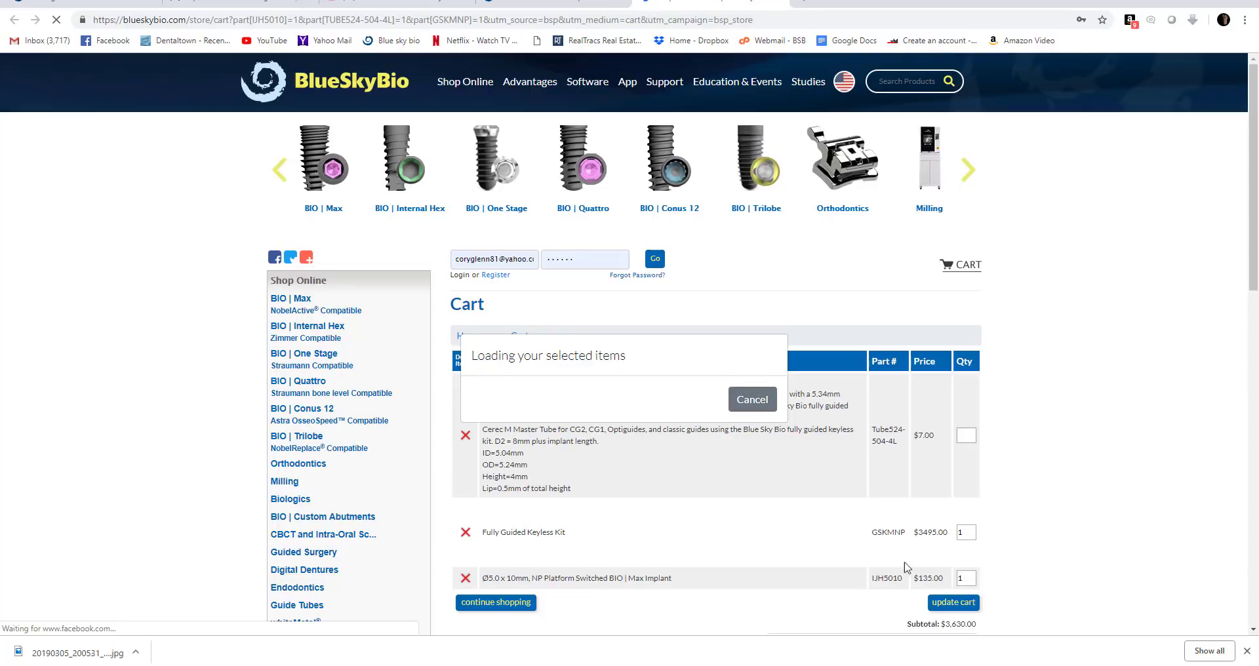
pyautogui.click(759, 405)
pyautogui.click(780, 3)
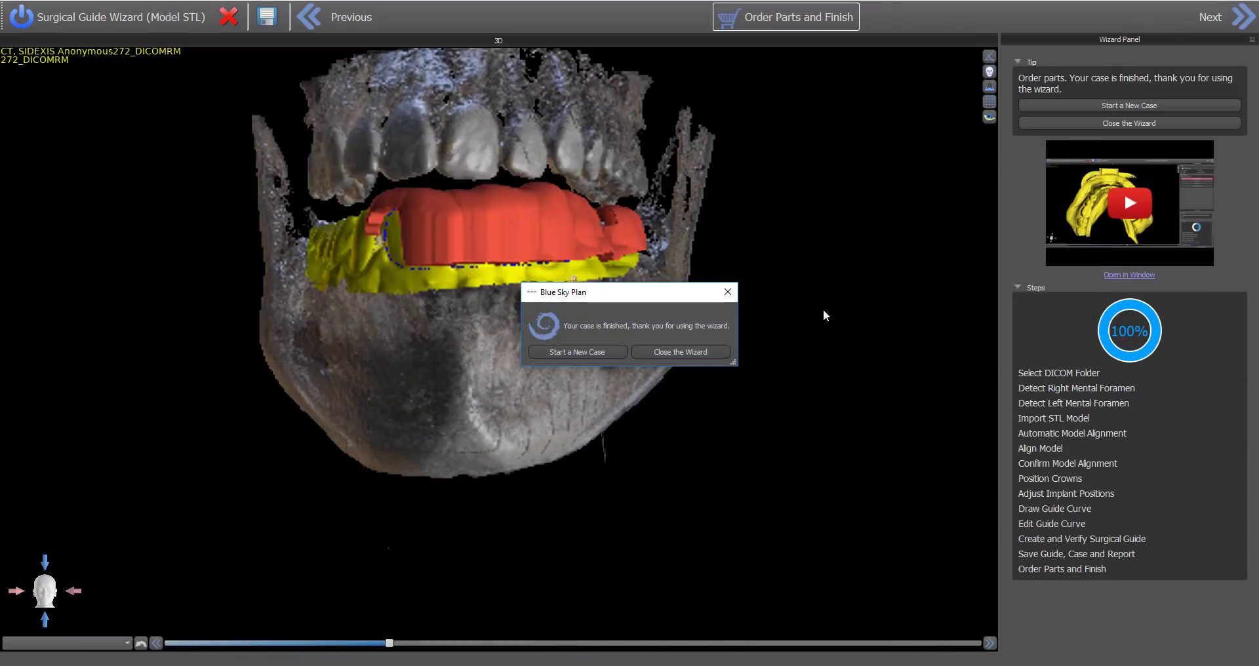
pyautogui.click(681, 352)
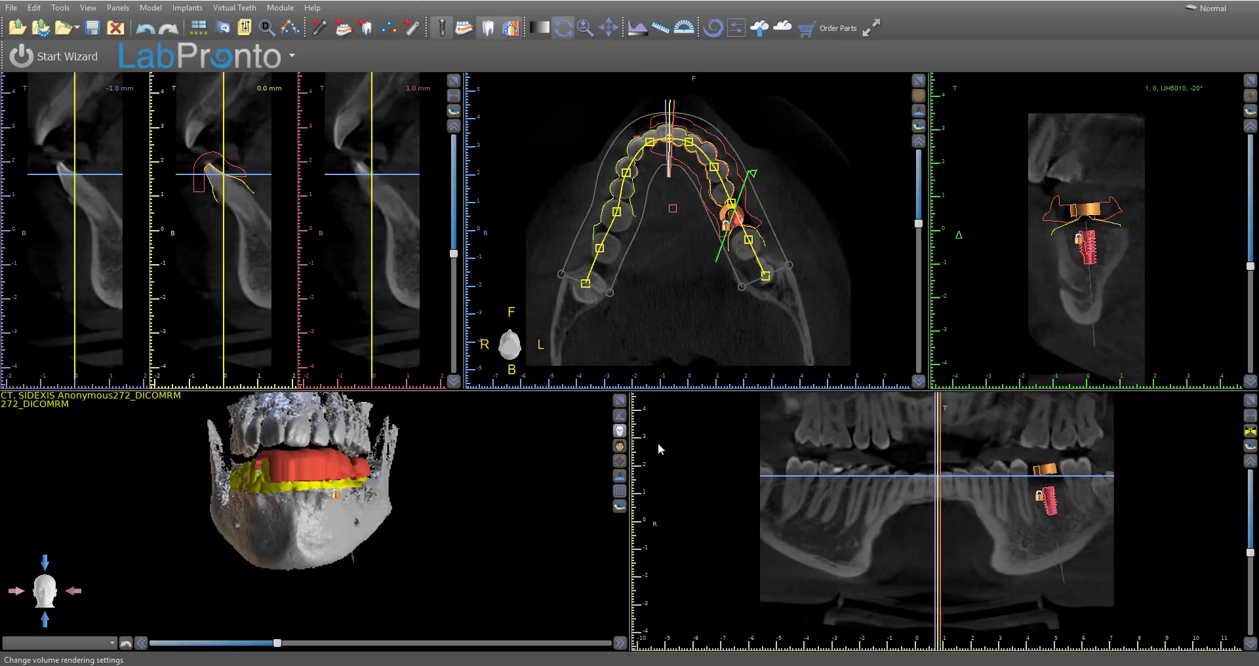
# - Review the finished case by turning the 3D skull model to its side and looking through the axial slices around the guide
pyautogui.moveTo(518, 522); pyautogui.dragTo(433, 558)
pyautogui.scroll(5, 657, 298)
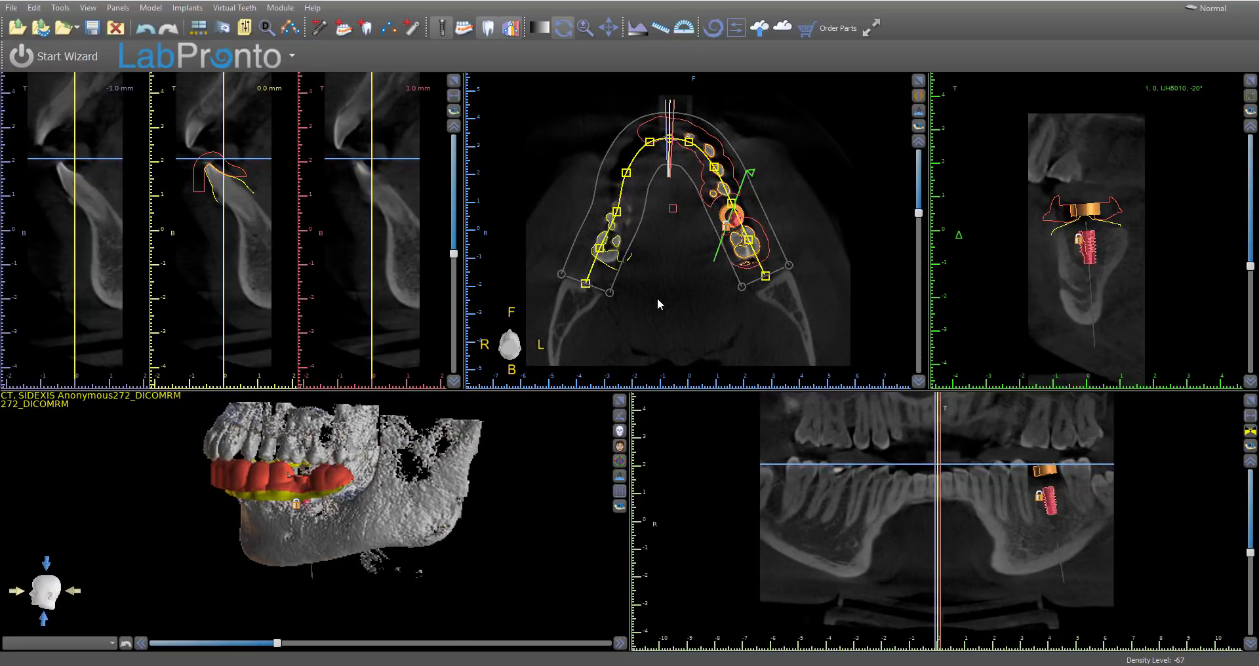
pyautogui.scroll(-5, 670, 354)
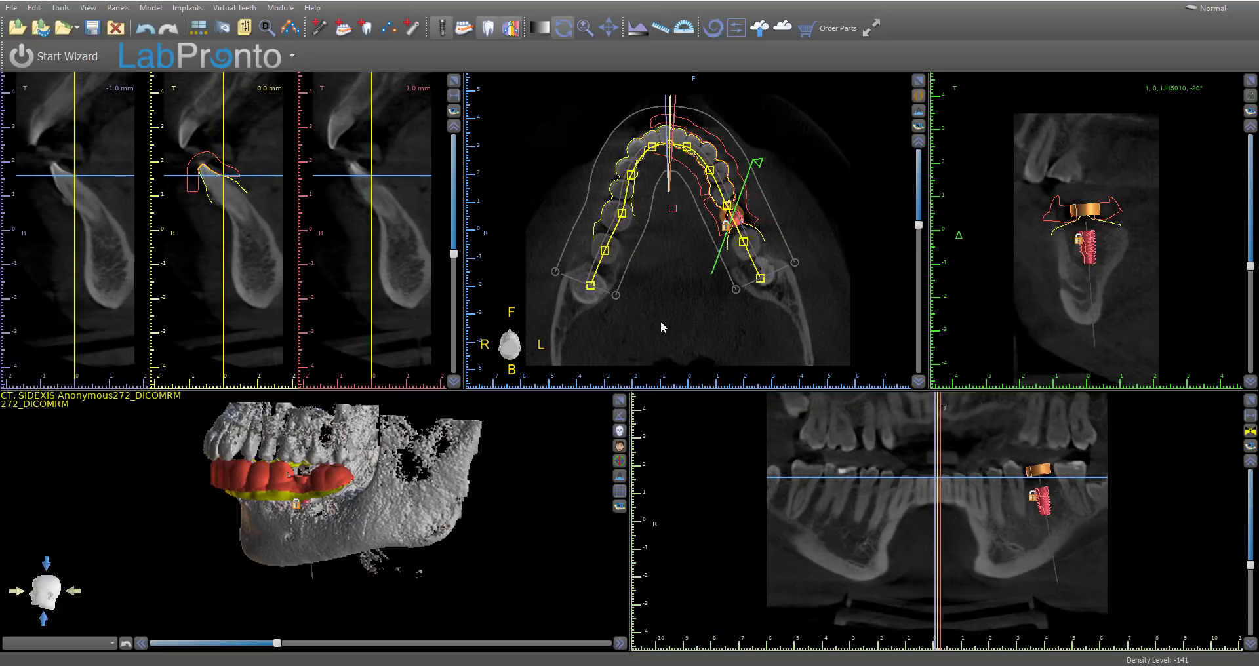
pyautogui.scroll(-2, 660, 324)
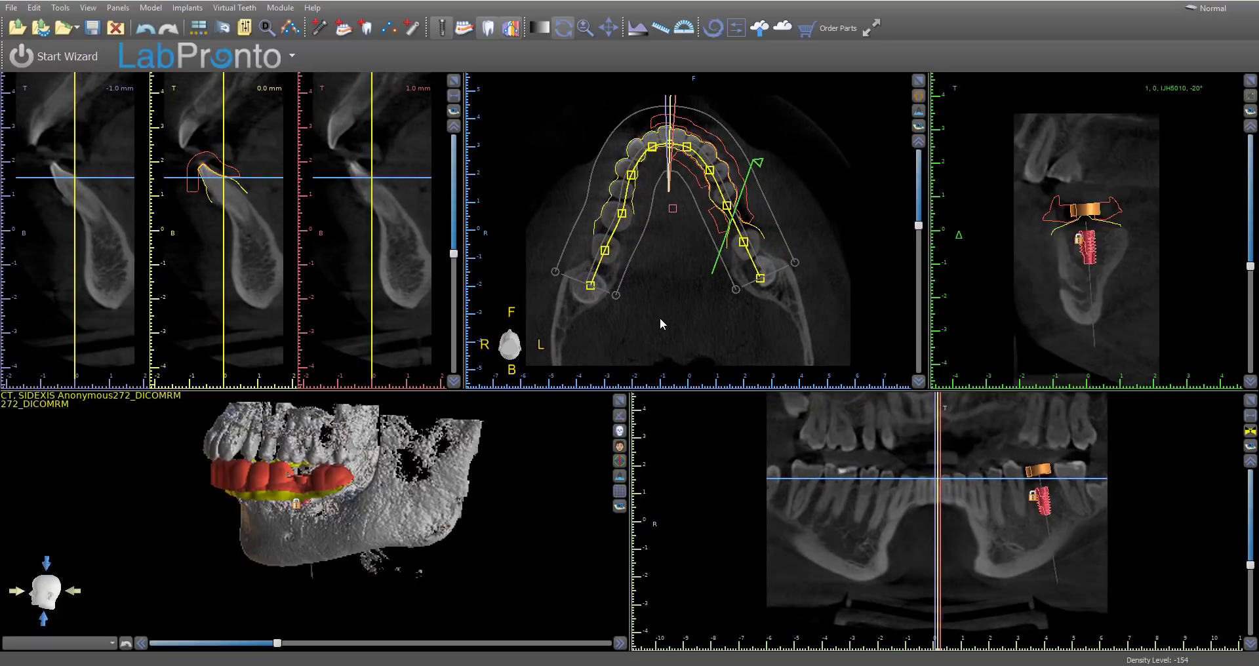
pyautogui.scroll(2, 739, 475)
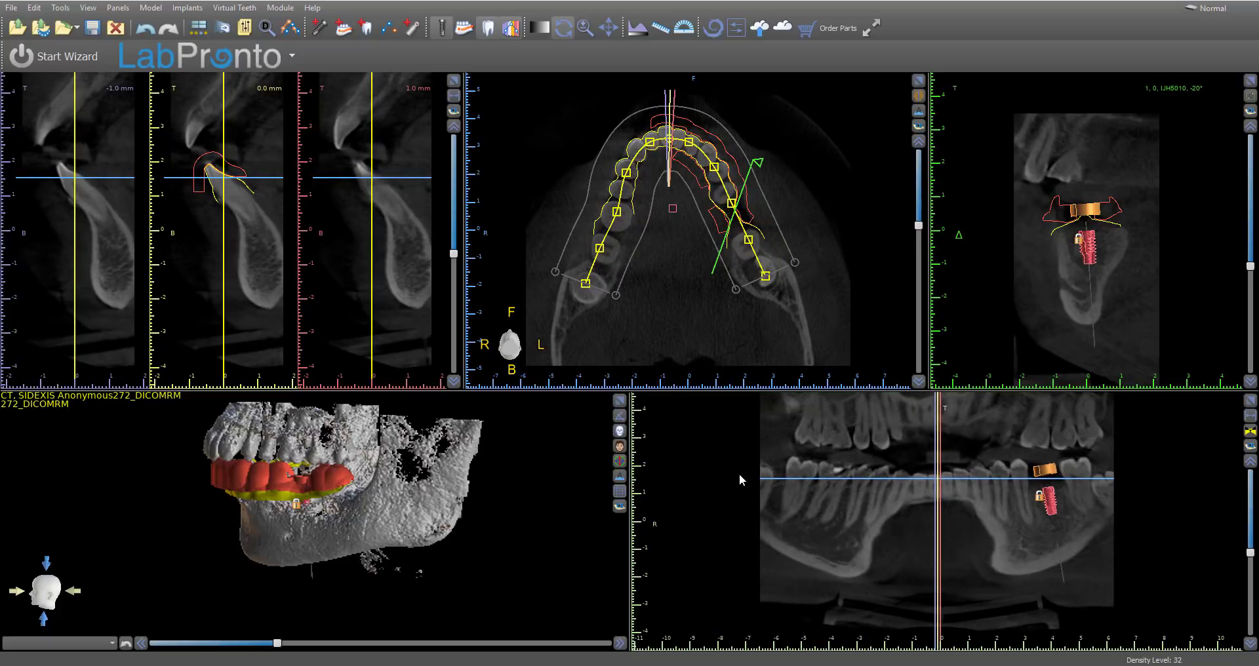